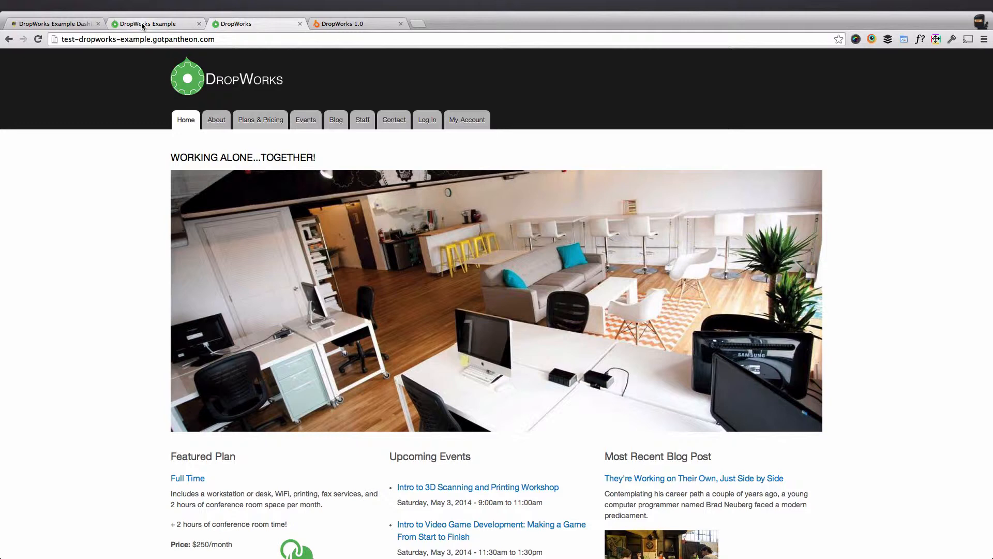
Open the Views administration list on the DropWorks dev site and look through the existing views.
{"action": "left_click", "coordinate": [142, 26]}
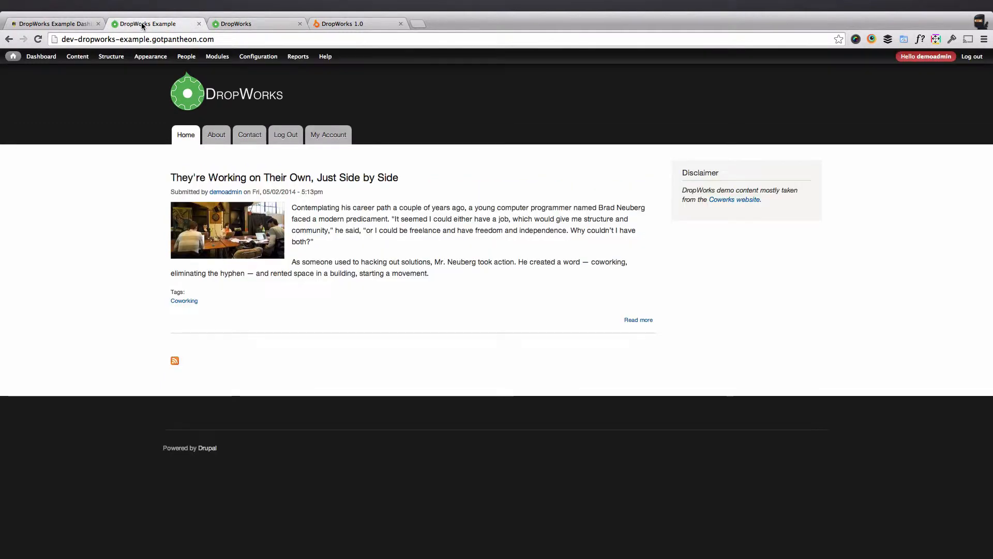
{"action": "mouse_move", "coordinate": [112, 57]}
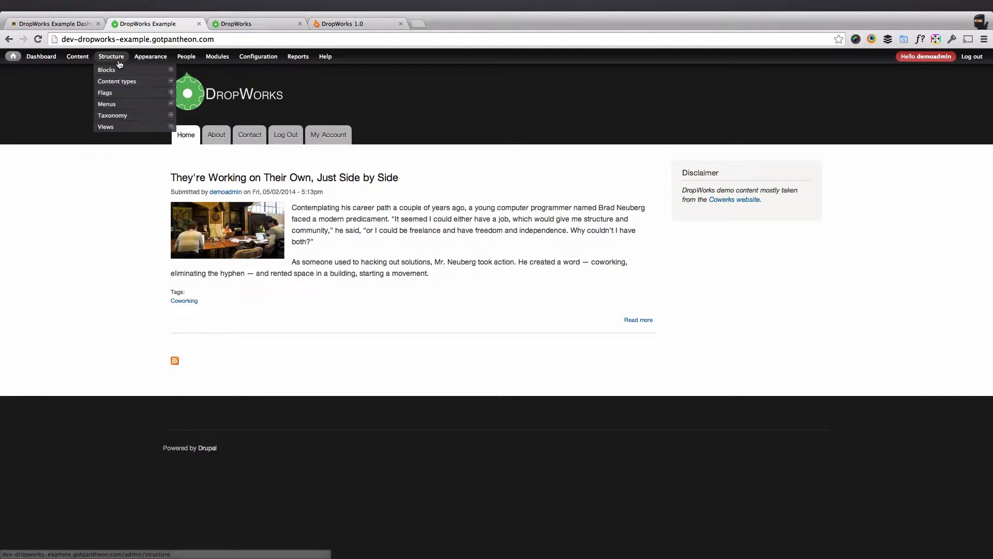
{"action": "mouse_move", "coordinate": [112, 127]}
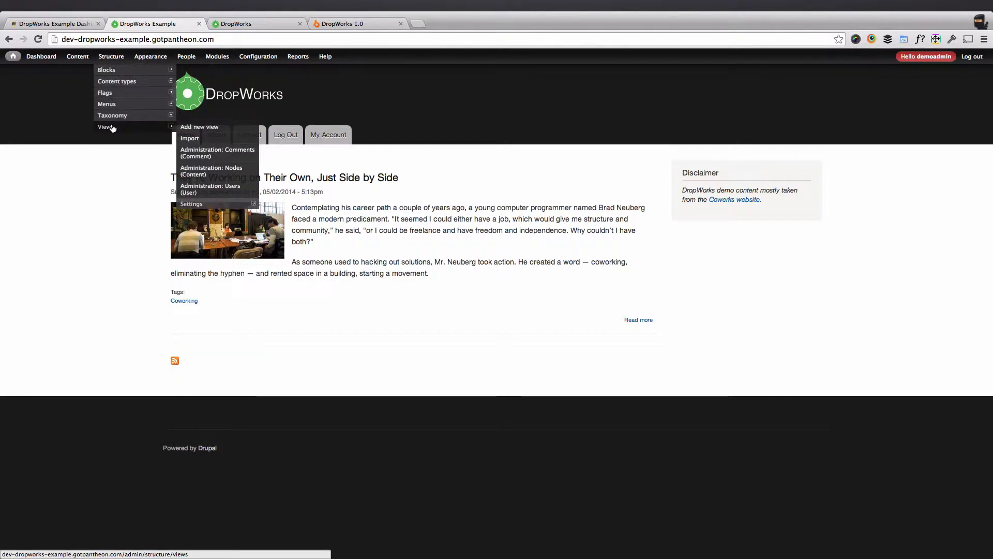
{"action": "left_click", "coordinate": [113, 128]}
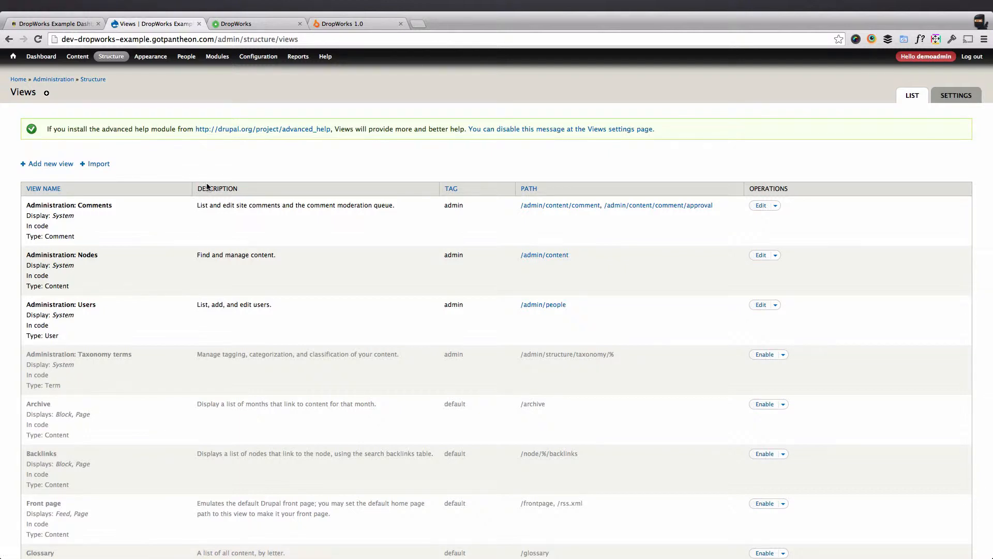
{"action": "scroll", "coordinate": [133, 268], "scroll_direction": "down", "scroll_amount": 5}
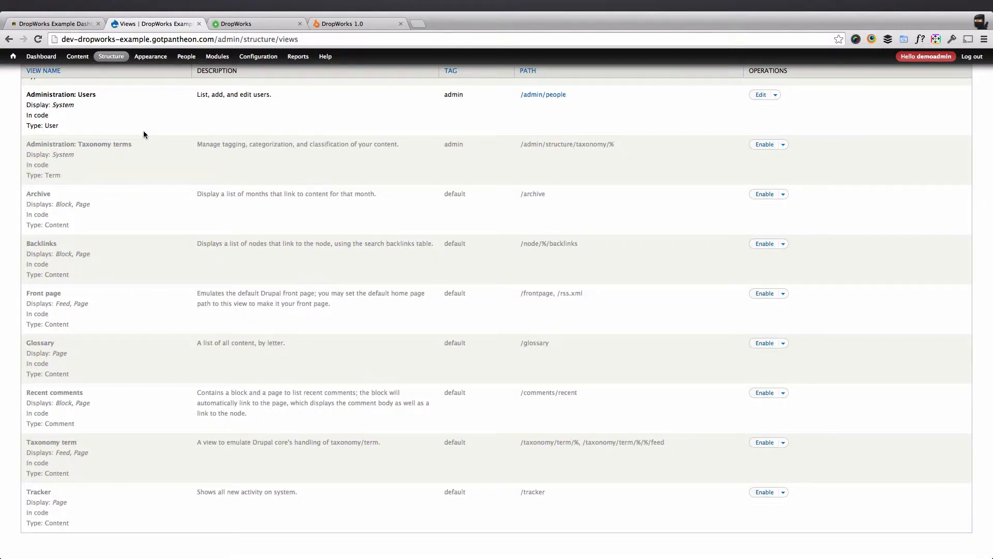
{"action": "scroll", "coordinate": [144, 130], "scroll_direction": "up", "scroll_amount": 5}
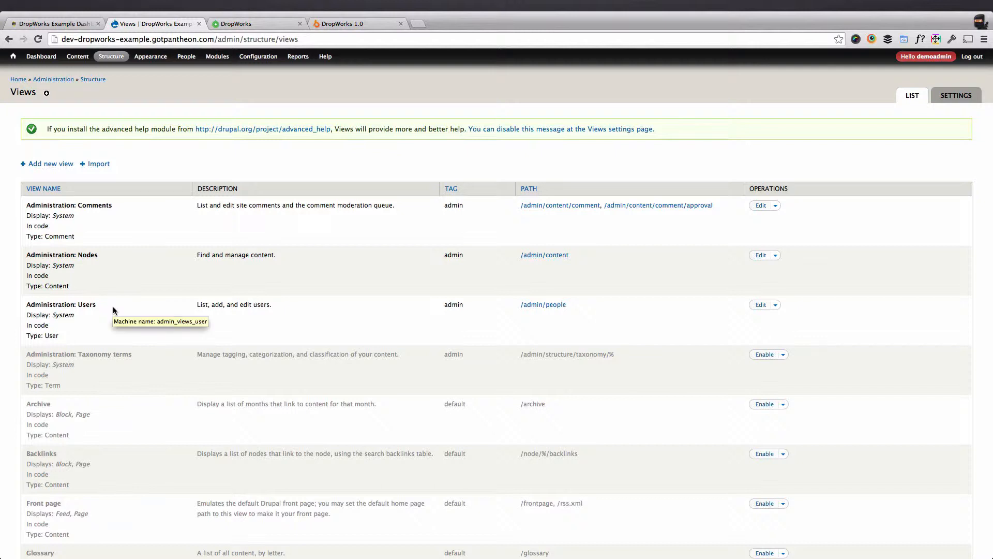
Open the form for importing a view.
{"action": "mouse_move", "coordinate": [77, 60]}
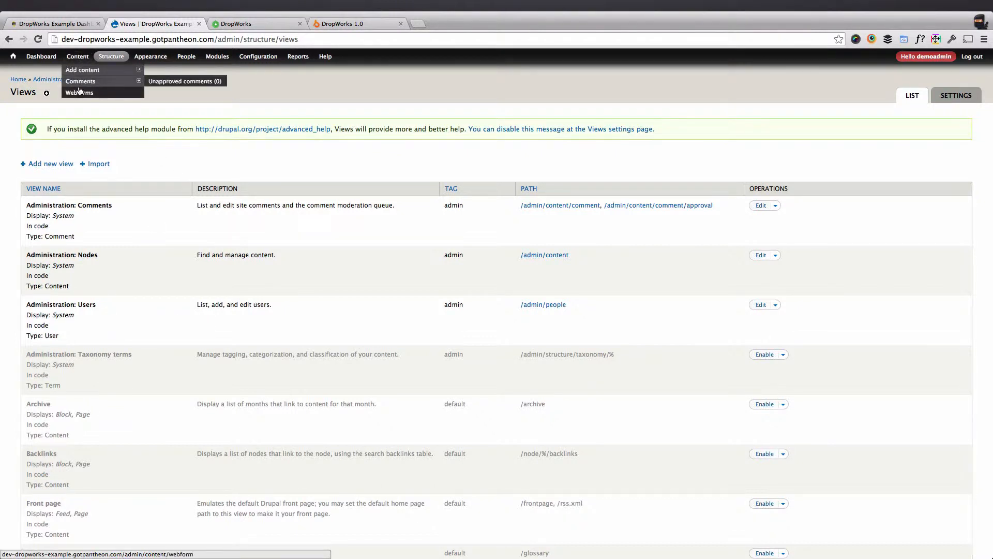
{"action": "mouse_move", "coordinate": [192, 61]}
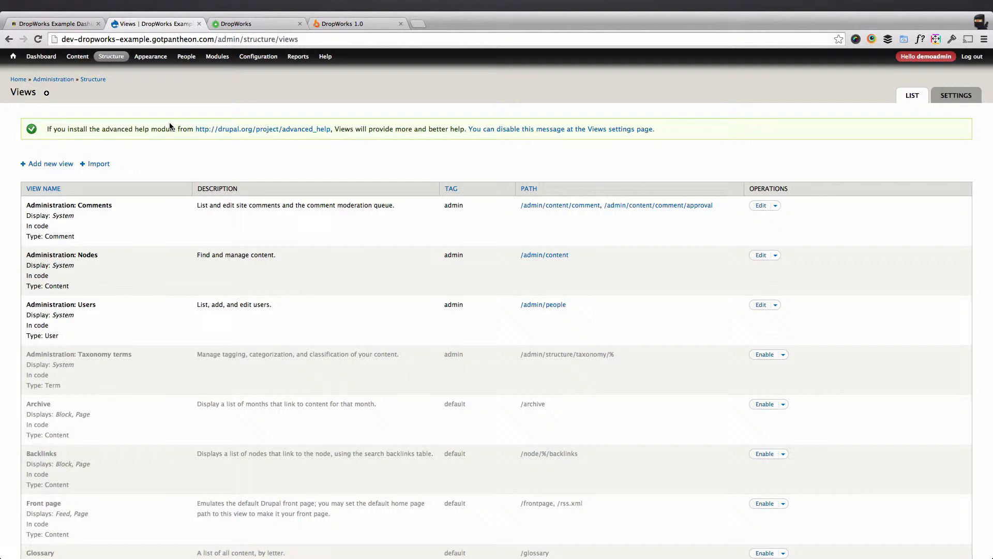
{"action": "left_click", "coordinate": [99, 164]}
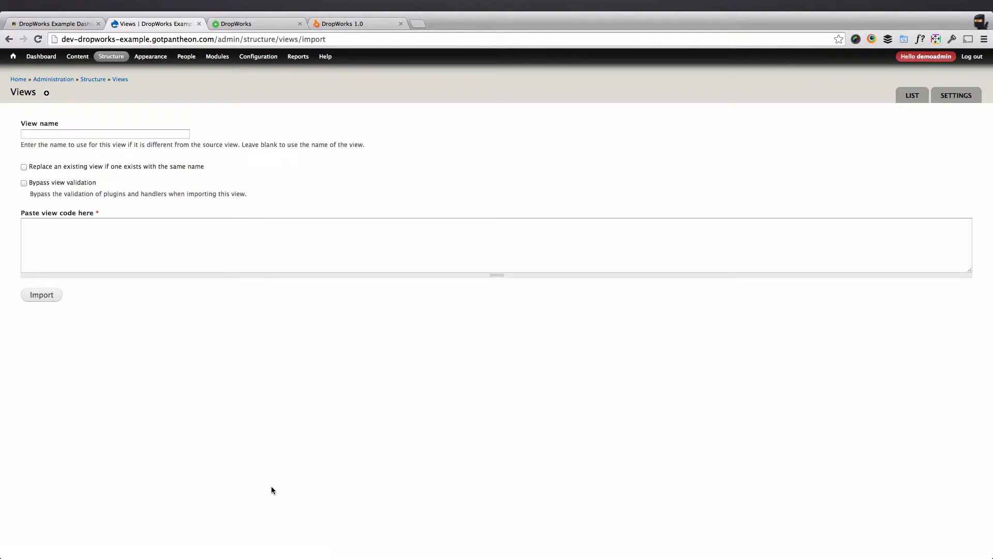
Switch to Finder, open blog.view.txt from the workshop's views folder in TextEdit, and copy all of its code.
{"action": "key", "text": "ctrl+Left"}
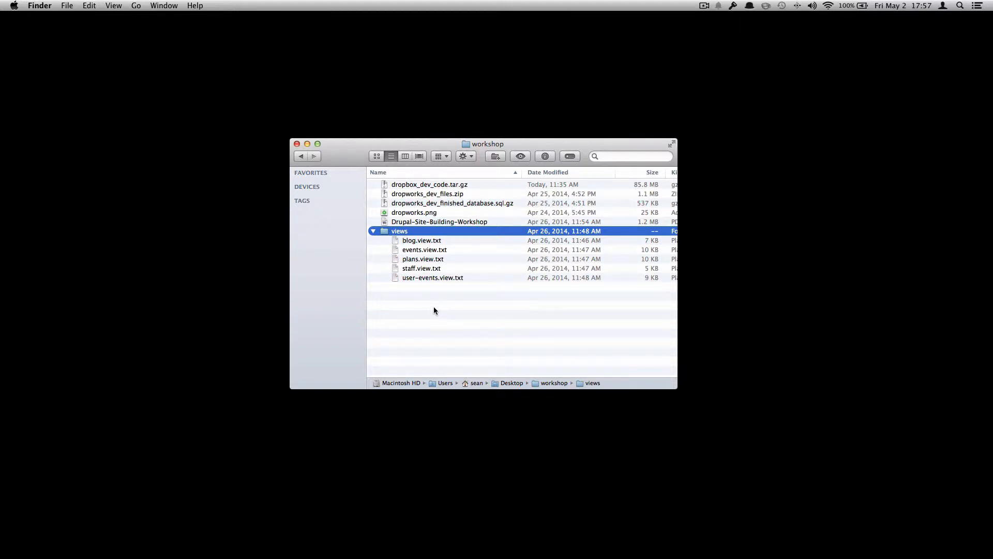
{"action": "key", "text": "Down"}
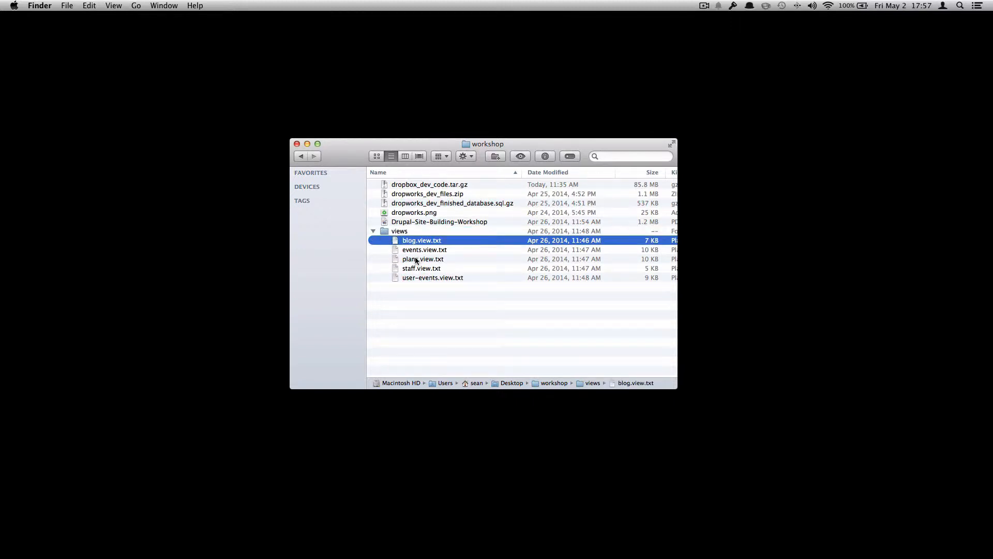
{"action": "left_click", "coordinate": [416, 259], "text": "shift"}
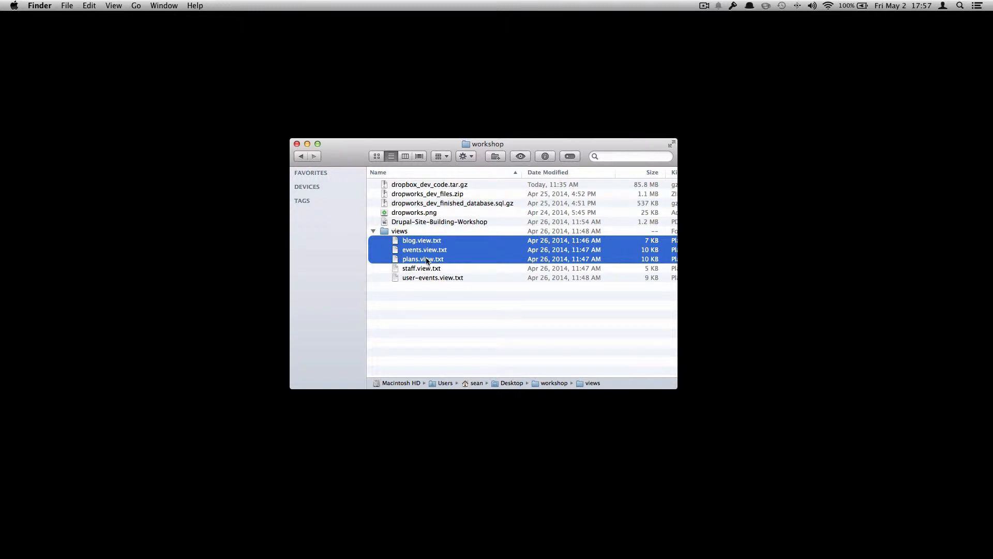
{"action": "left_click", "coordinate": [423, 294]}
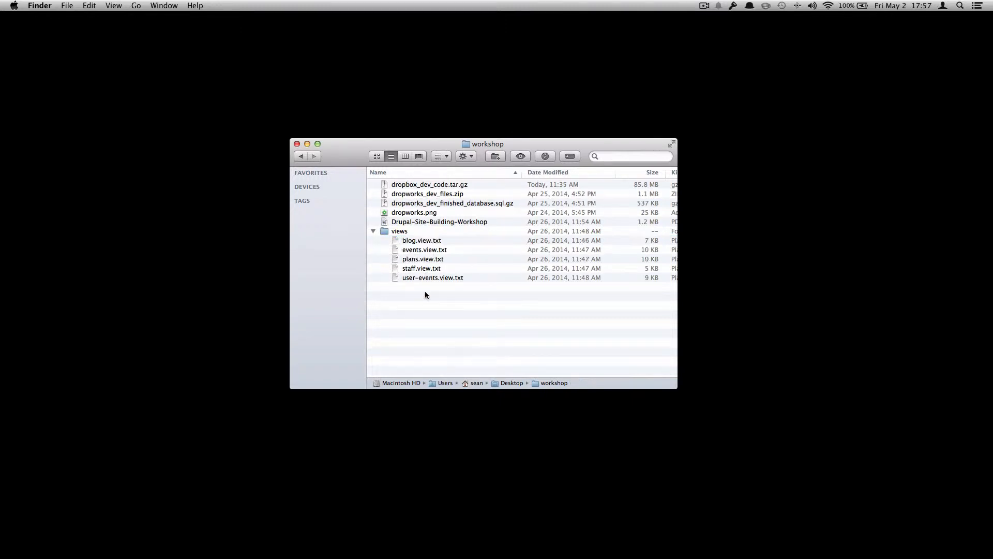
{"action": "double_click", "coordinate": [418, 241]}
{"action": "key", "text": "super+a"}
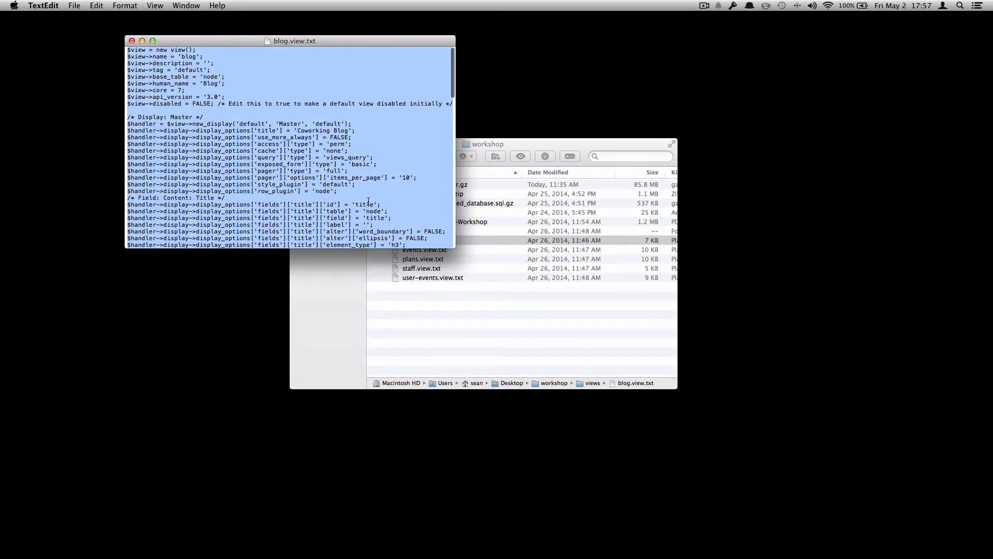
{"action": "key", "text": "super+c"}
Switch back to the browser and import the view from the copied blog code.
{"action": "key", "text": "super+Tab"}
{"action": "key", "text": "super+v"}
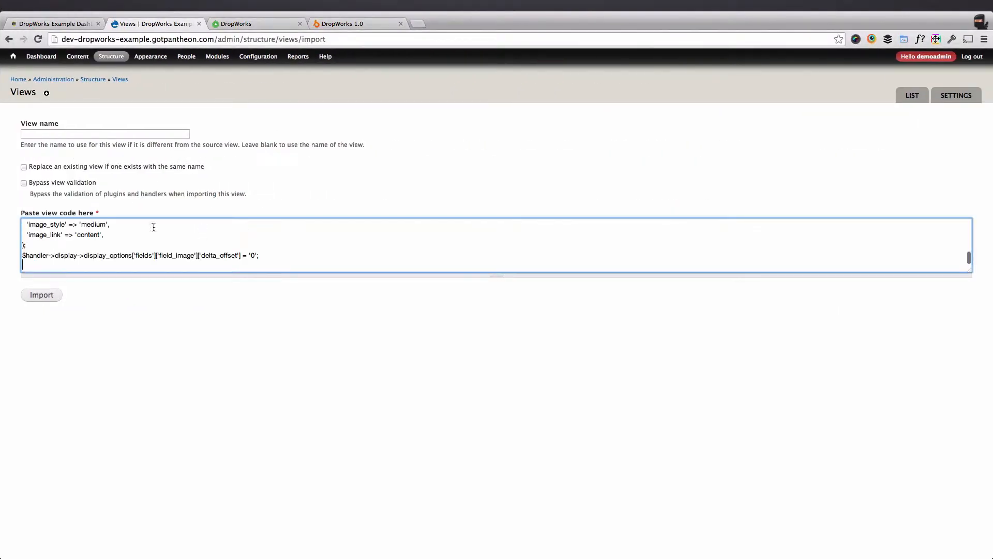
{"action": "left_click", "coordinate": [41, 295]}
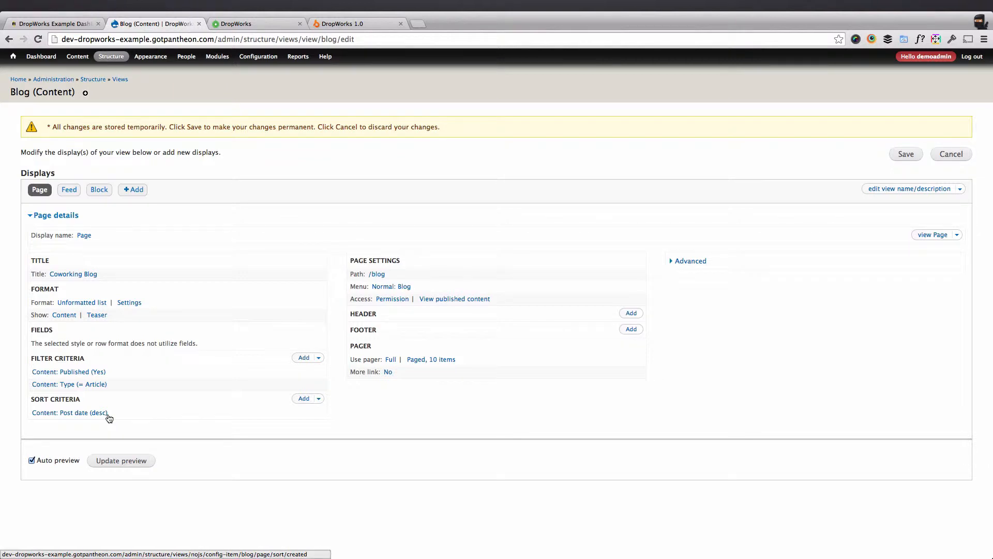
Preview the Blog view's Page display and examine the settings of its Feed and Block displays.
{"action": "left_click", "coordinate": [121, 460]}
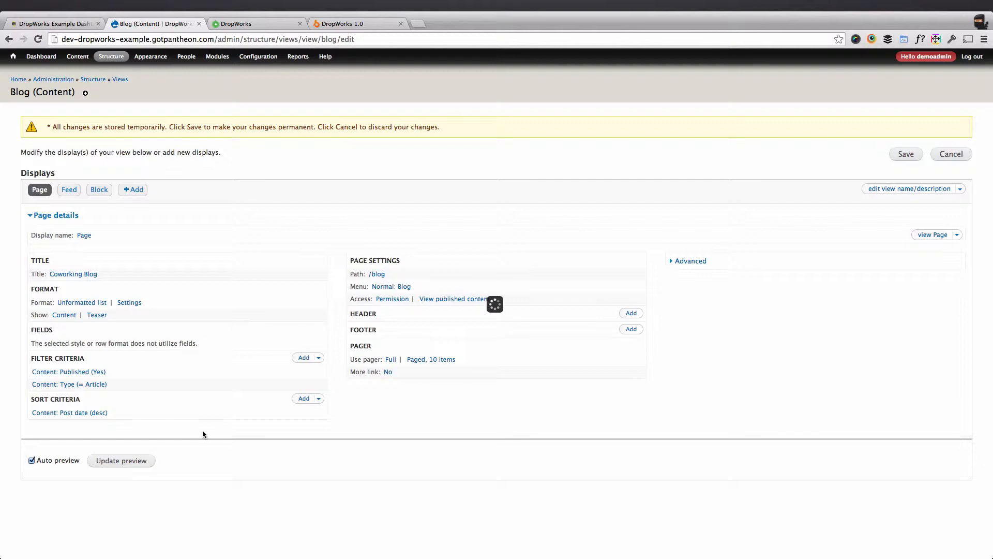
{"action": "scroll", "coordinate": [188, 441], "scroll_direction": "down", "scroll_amount": 4}
{"action": "scroll", "coordinate": [187, 441], "scroll_direction": "up", "scroll_amount": 4}
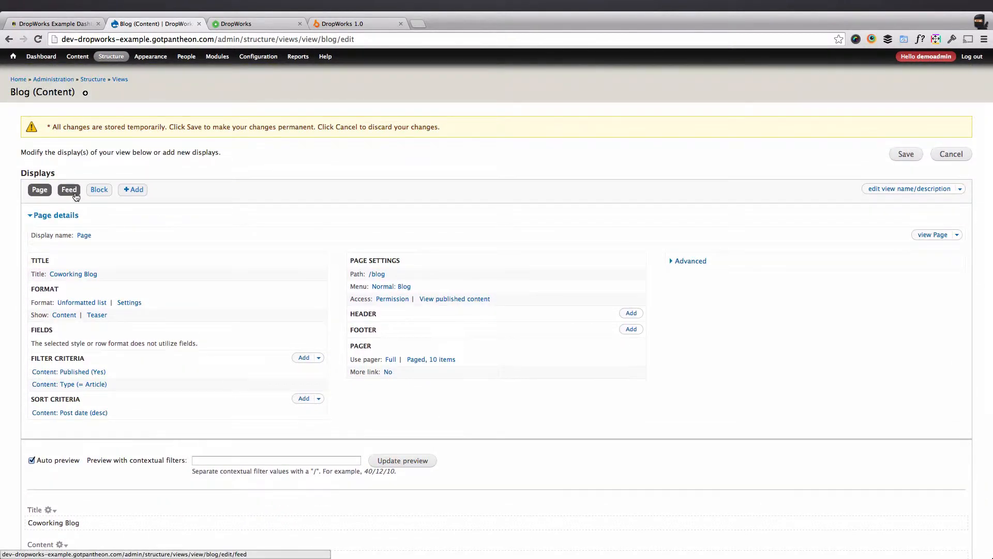
{"action": "left_click", "coordinate": [75, 195]}
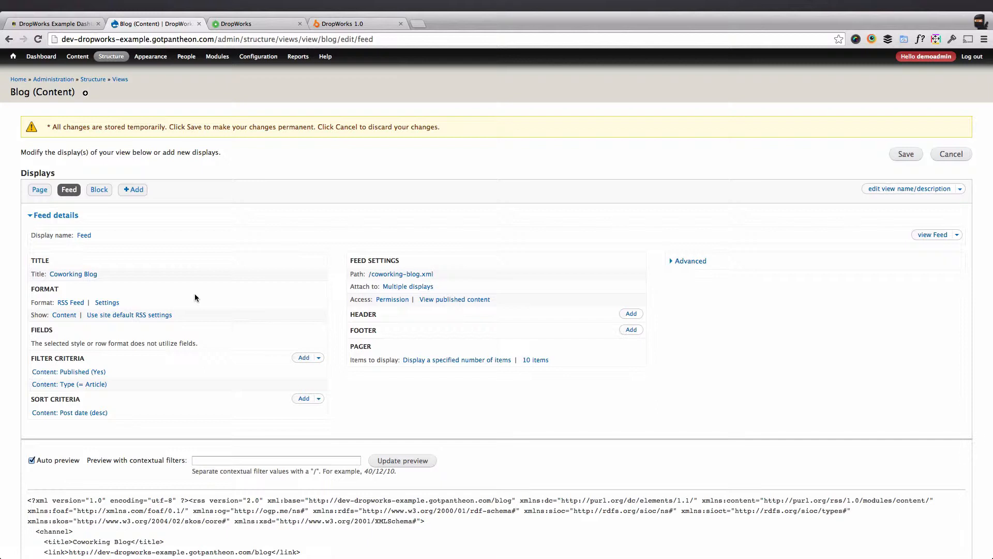
{"action": "left_click", "coordinate": [99, 191]}
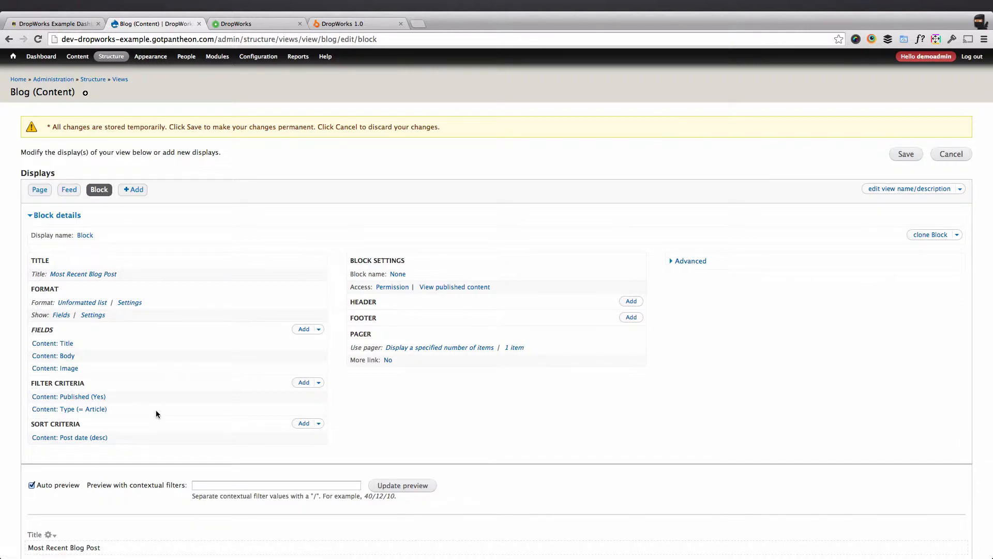
Save the Blog view and return to the view import form.
{"action": "left_click", "coordinate": [908, 159]}
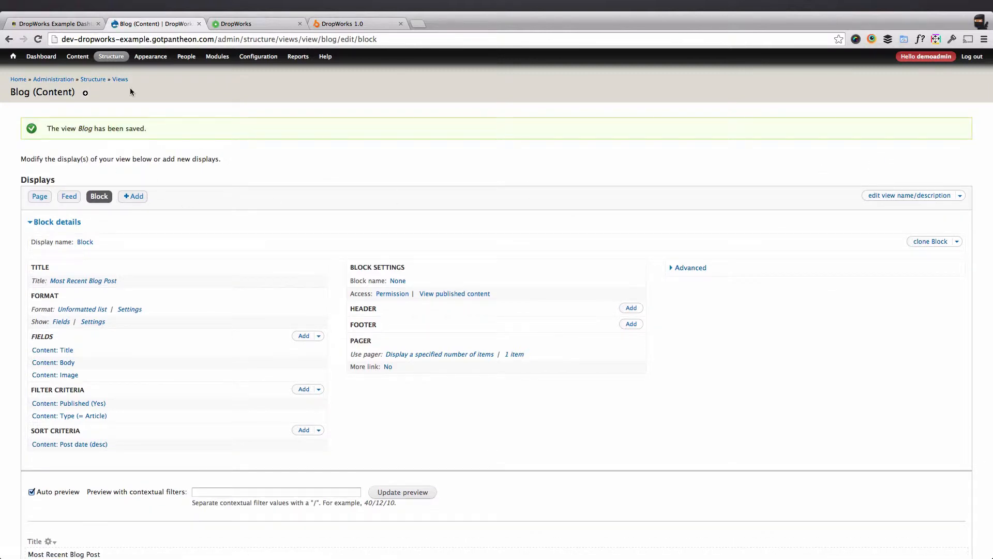
{"action": "left_click", "coordinate": [121, 79]}
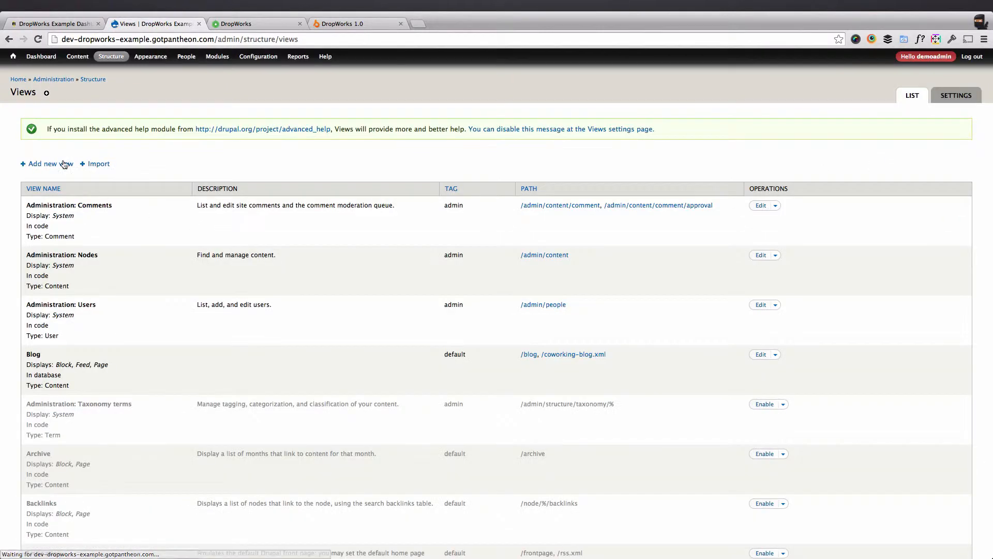
{"action": "left_click", "coordinate": [98, 164]}
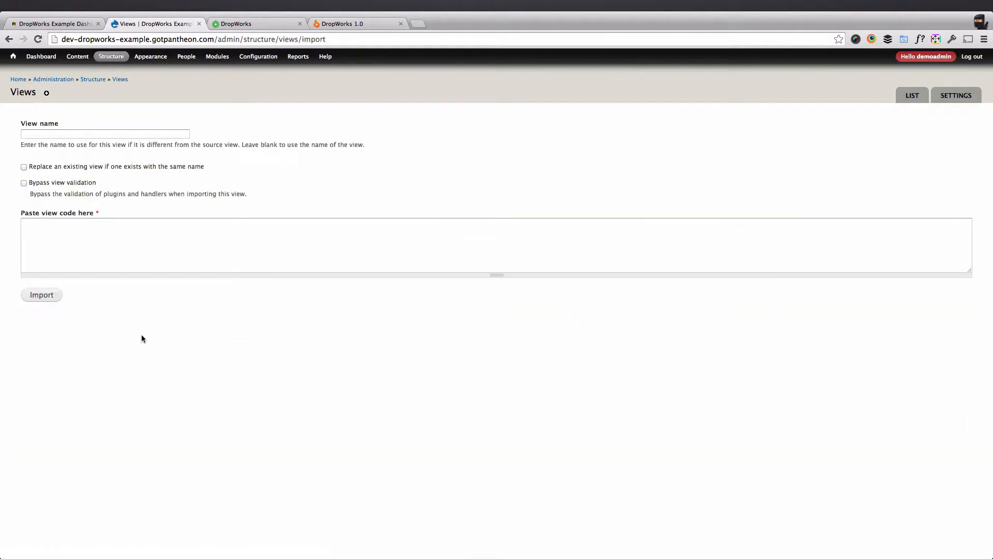
Switch to TextEdit, close blog.view.txt, then open events.view.txt from the views folder and copy all of its code.
{"action": "key", "text": "ctrl+Left"}
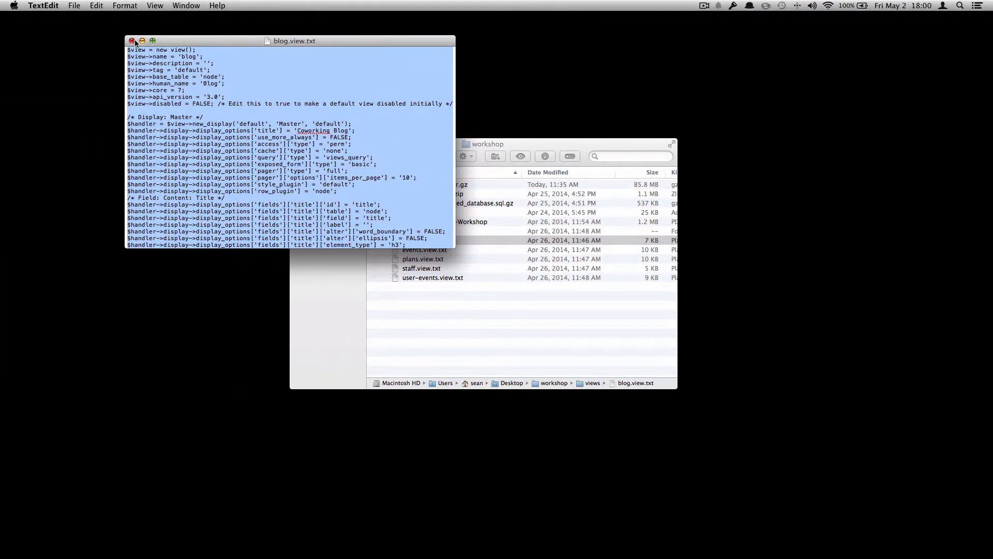
{"action": "left_click", "coordinate": [132, 41]}
{"action": "double_click", "coordinate": [432, 250]}
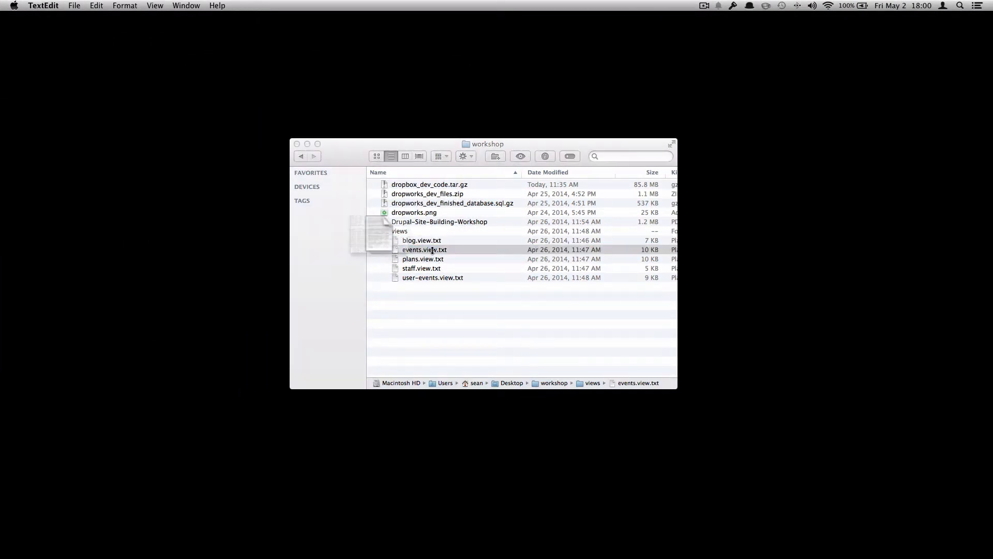
{"action": "key", "text": "super+a"}
{"action": "key", "text": "super+c"}
Back in the browser, paste the events view code into the import form and try to import it.
{"action": "key", "text": "ctrl+Right"}
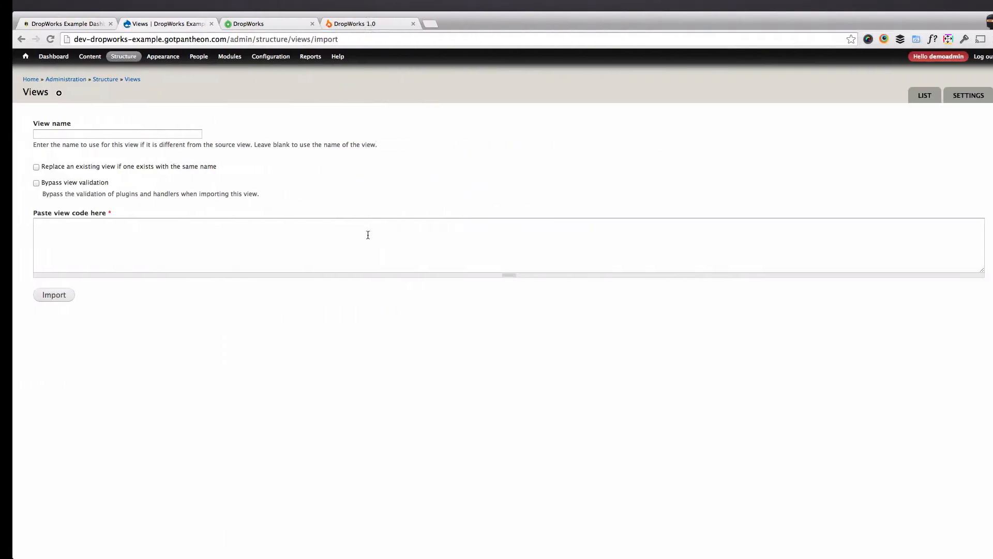
{"action": "left_click", "coordinate": [367, 235]}
{"action": "key", "text": "super+v"}
{"action": "left_click", "coordinate": [62, 295]}
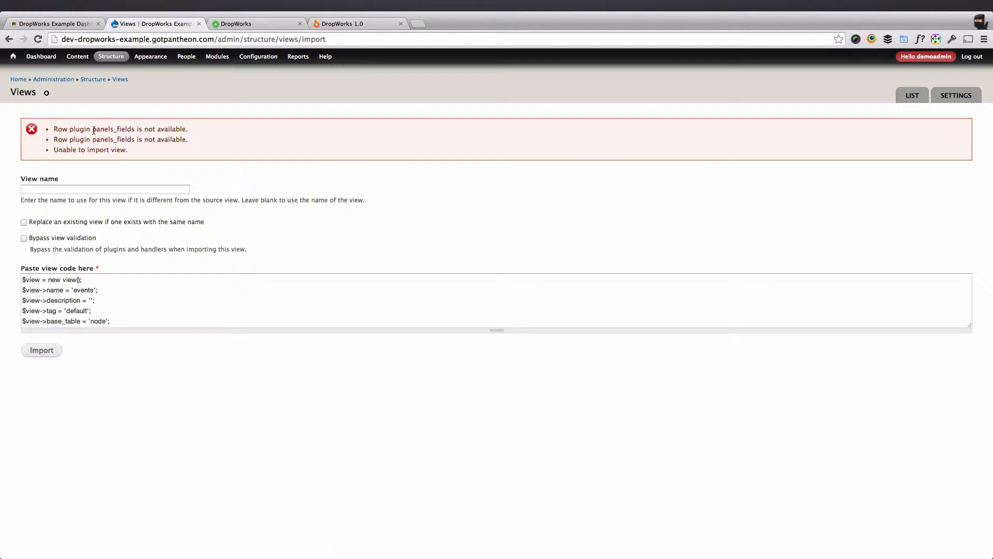
{"action": "double_click", "coordinate": [96, 130]}
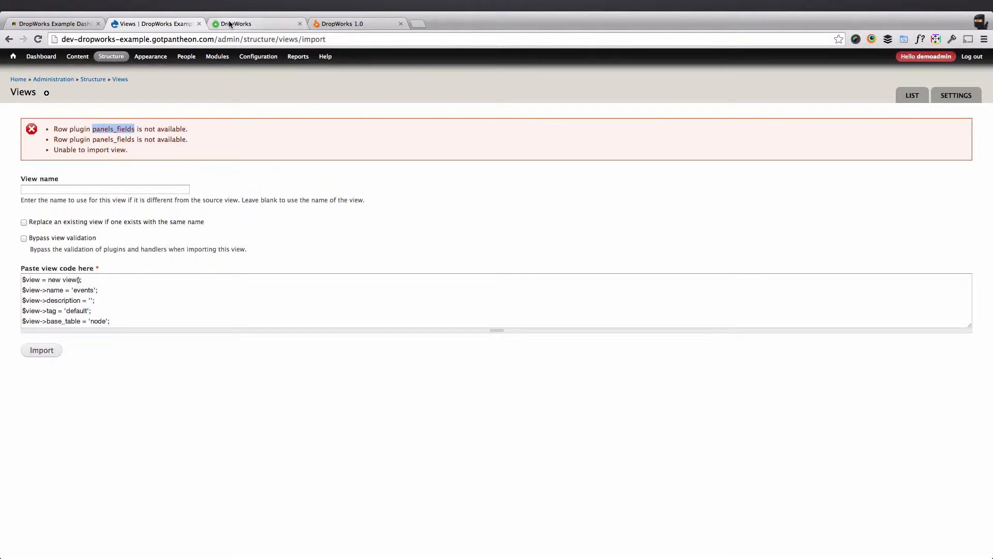
Open the Modules page in a separate tab, filter the list for "panel", and enable the Panels module, saving the configuration.
{"action": "left_click", "coordinate": [217, 56], "text": "super"}
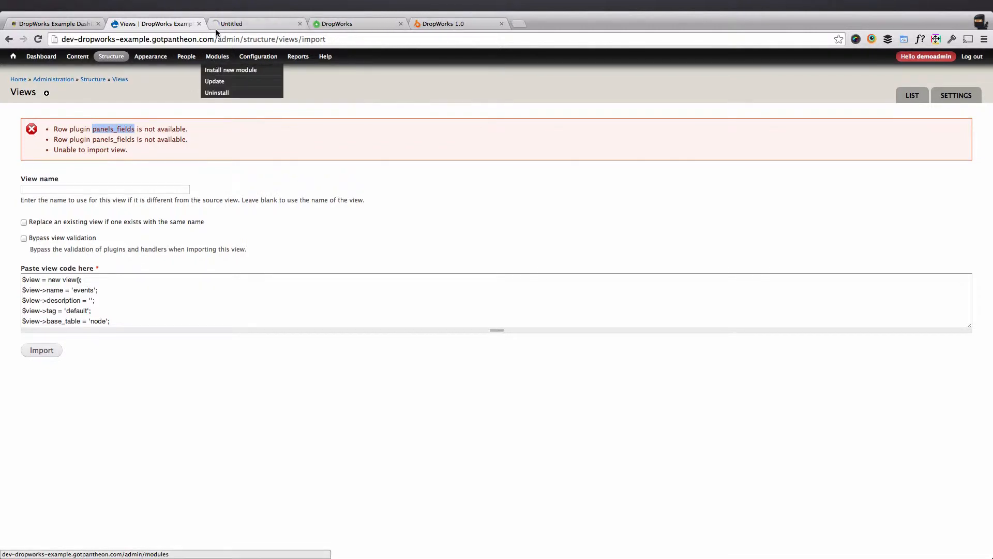
{"action": "left_click", "coordinate": [232, 24]}
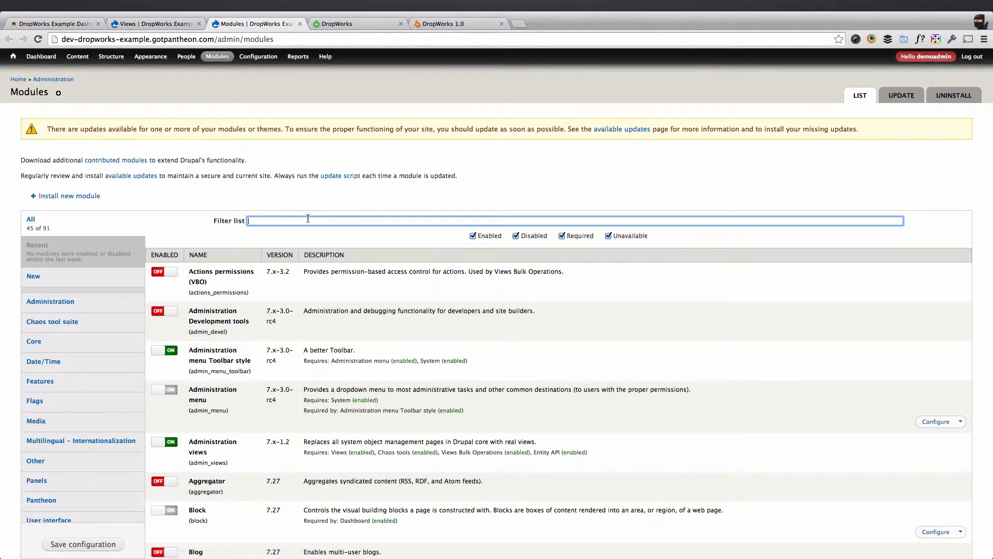
{"action": "type", "text": "panel"}
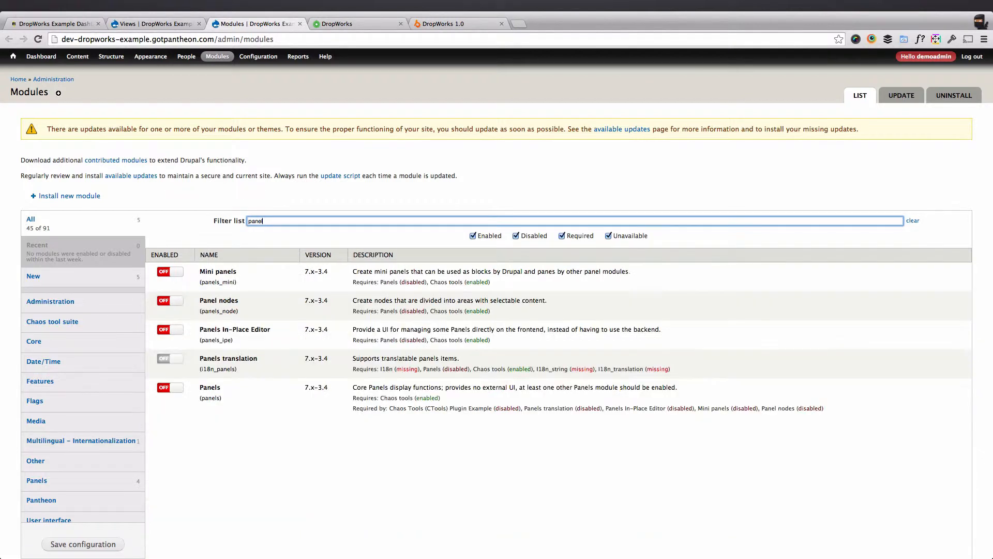
{"action": "left_click", "coordinate": [176, 390]}
{"action": "scroll", "coordinate": [174, 387], "scroll_direction": "down", "scroll_amount": 3}
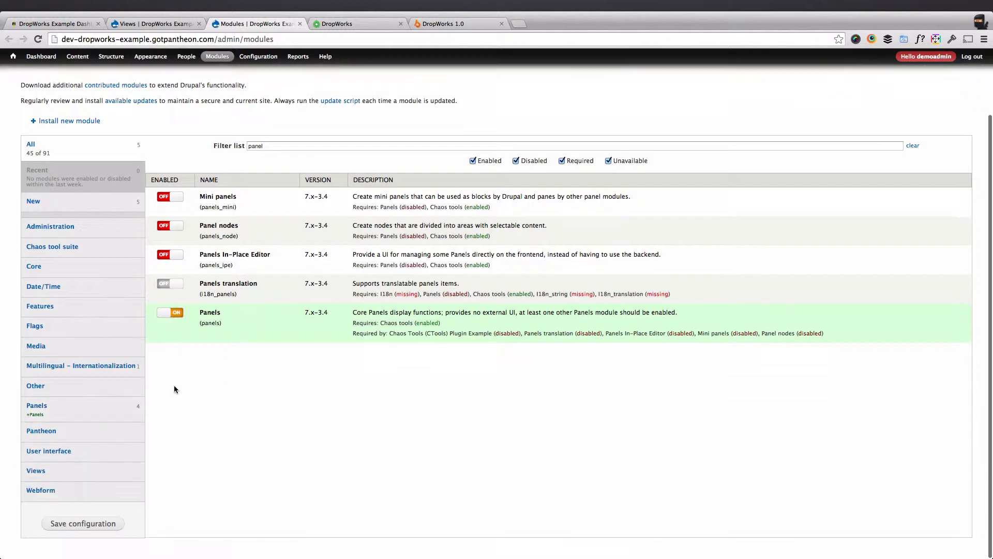
{"action": "left_click", "coordinate": [98, 523]}
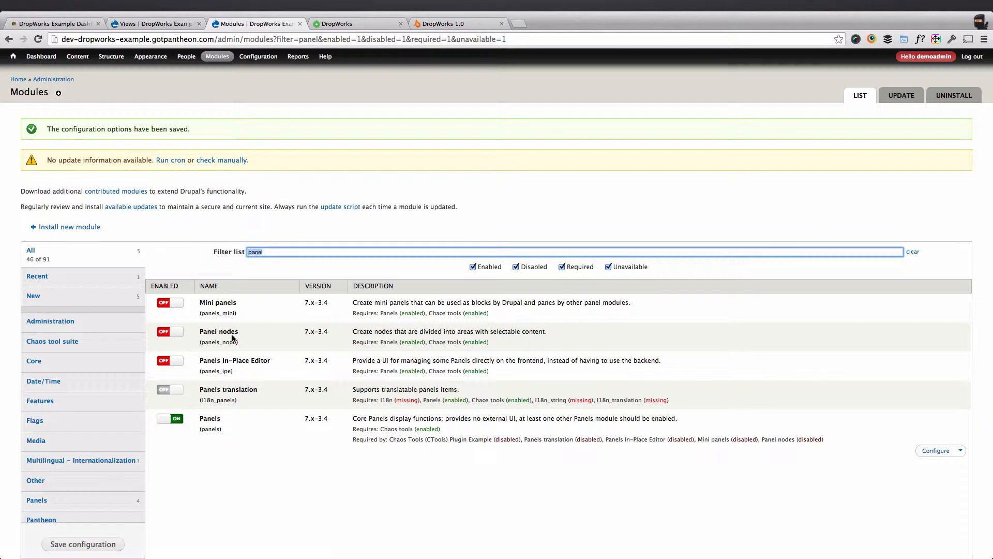
{"action": "scroll", "coordinate": [232, 339], "scroll_direction": "down", "scroll_amount": 1}
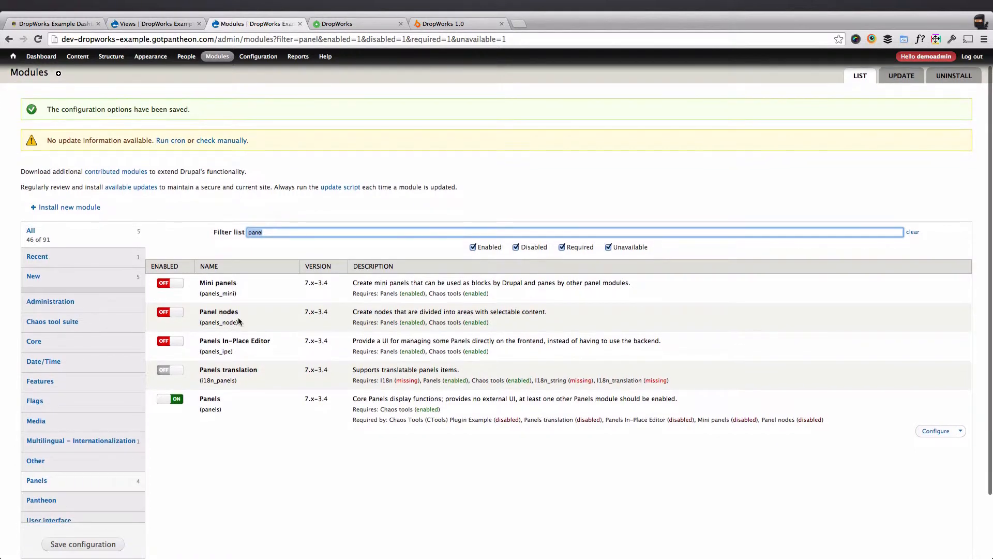
Return to the Views import form in the other tab and import the pasted events view code again.
{"action": "left_click", "coordinate": [155, 24]}
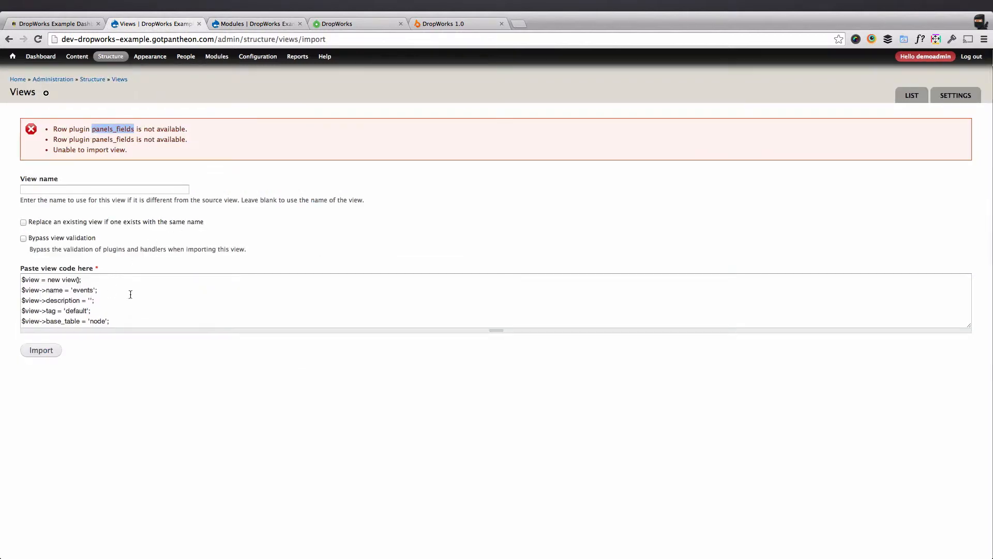
{"action": "left_click", "coordinate": [53, 352]}
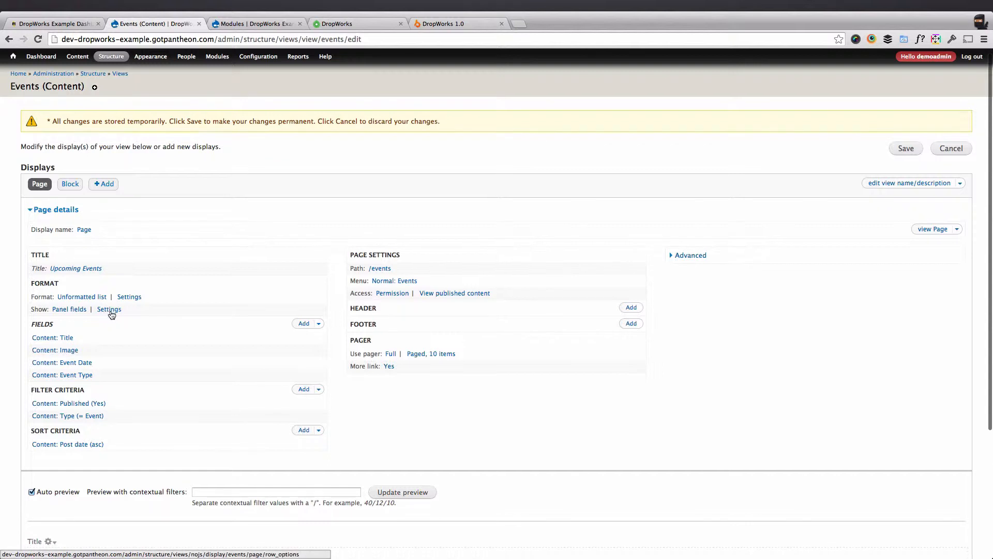
Examine the Events page display's Panel fields row style options, including panel layout and field regions, and the available row styles, without applying changes.
{"action": "left_click", "coordinate": [109, 315]}
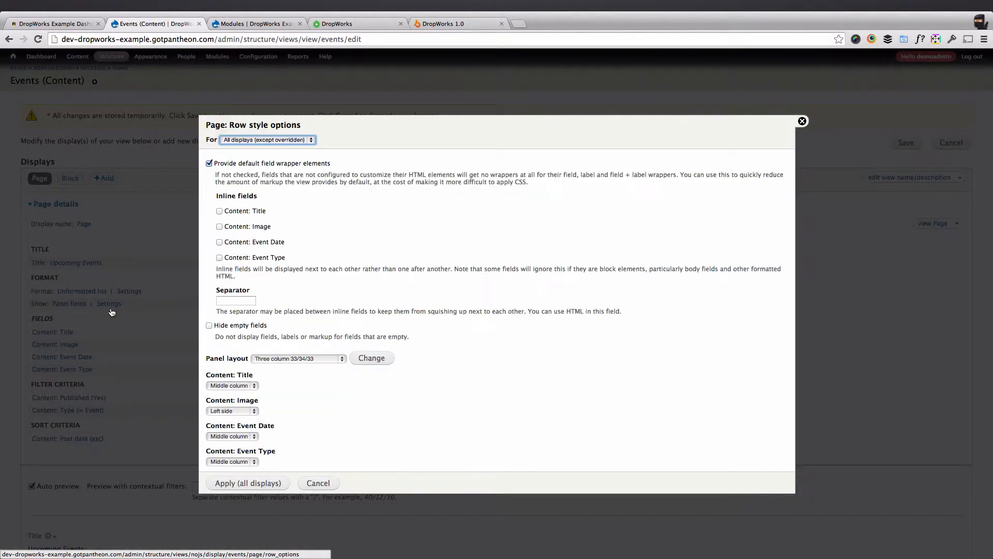
{"action": "scroll", "coordinate": [305, 336], "scroll_direction": "down", "scroll_amount": 3}
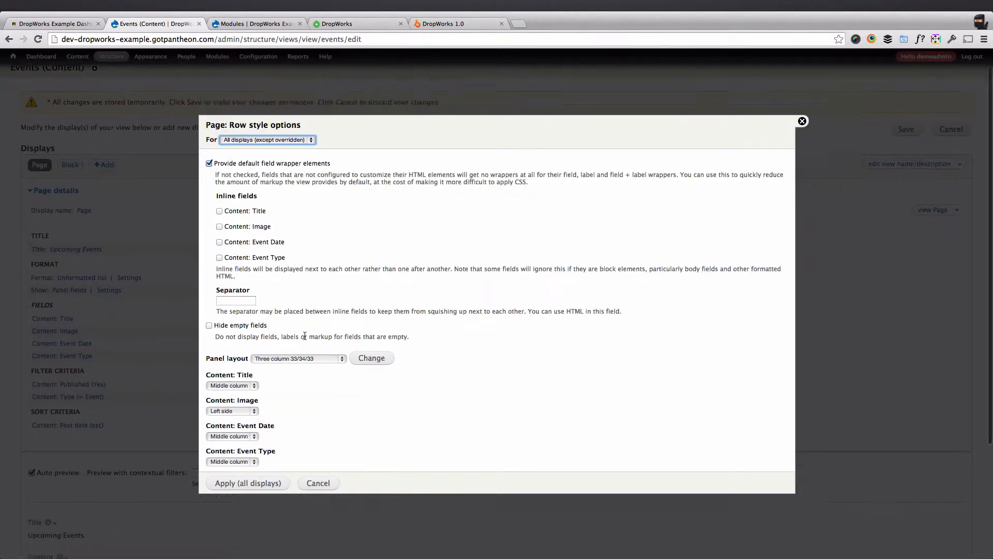
{"action": "scroll", "coordinate": [316, 399], "scroll_direction": "down", "scroll_amount": 1}
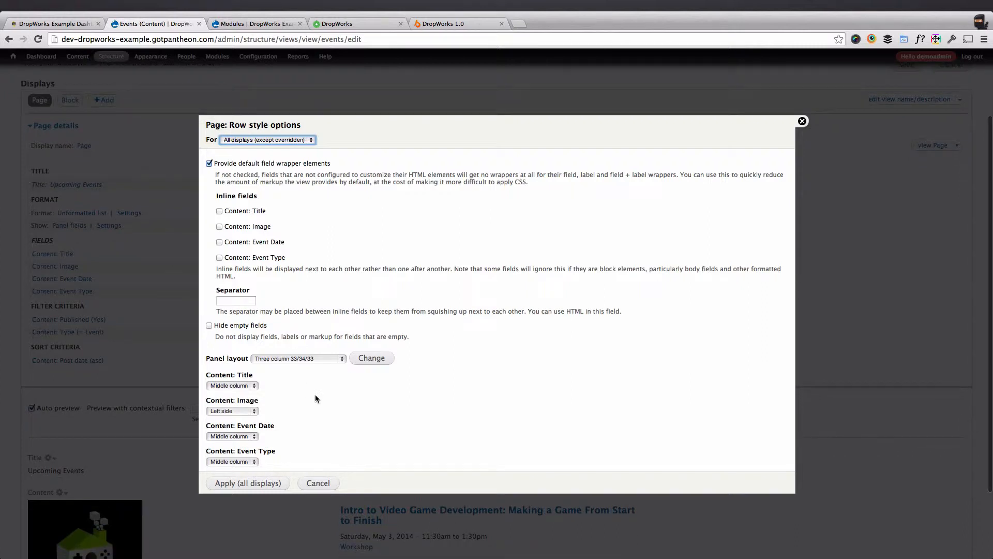
{"action": "scroll", "coordinate": [316, 399], "scroll_direction": "up", "scroll_amount": 1}
{"action": "scroll", "coordinate": [317, 399], "scroll_direction": "down", "scroll_amount": 1}
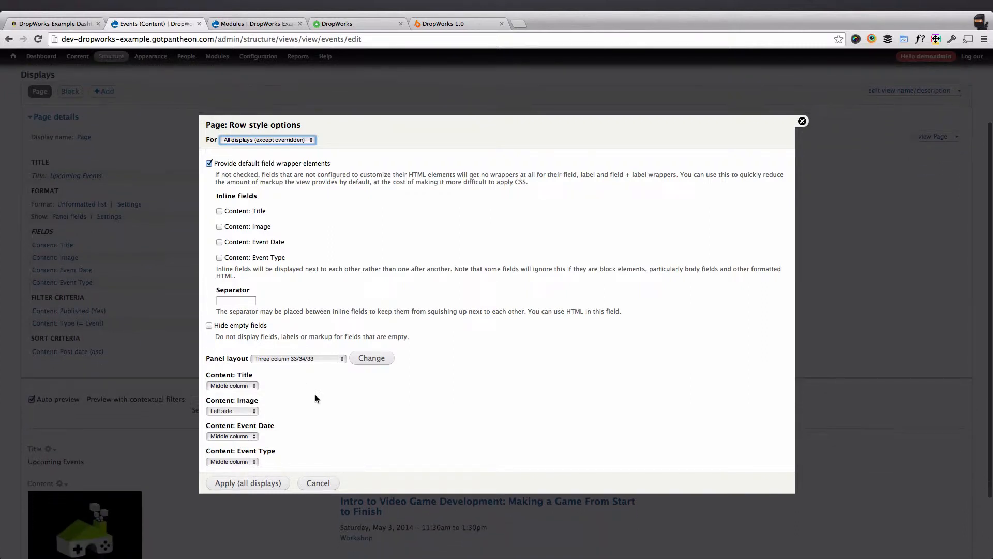
{"action": "scroll", "coordinate": [317, 398], "scroll_direction": "up", "scroll_amount": 1}
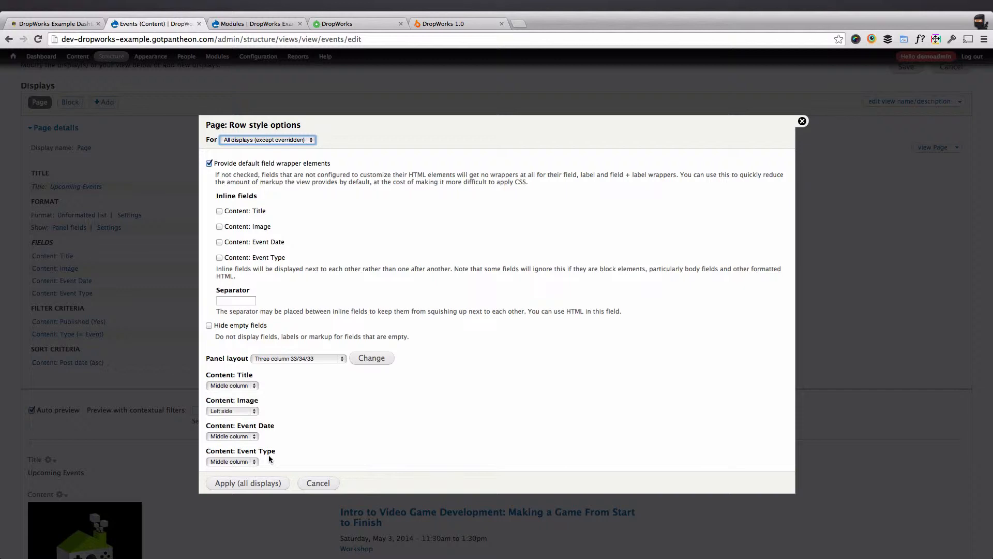
{"action": "left_click", "coordinate": [319, 483]}
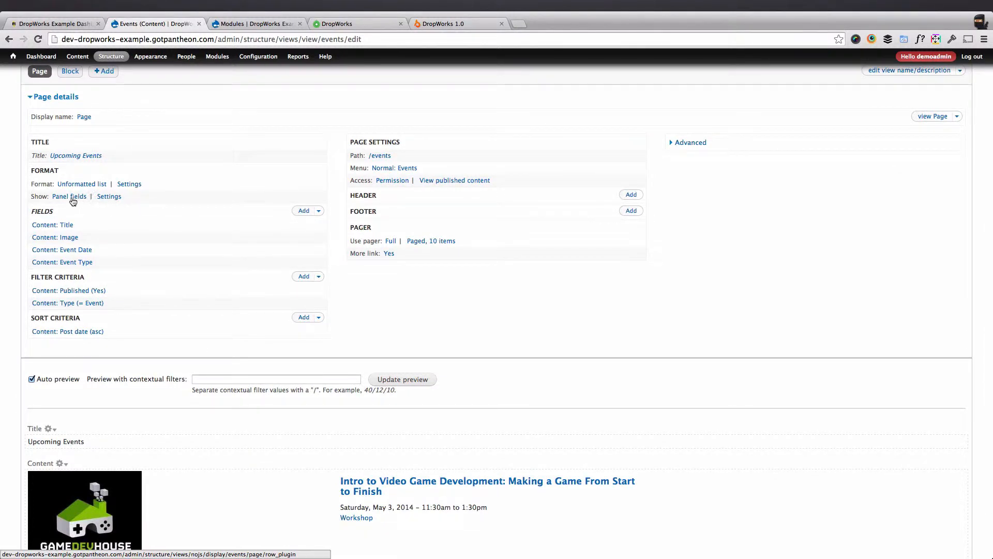
{"action": "left_click", "coordinate": [79, 200]}
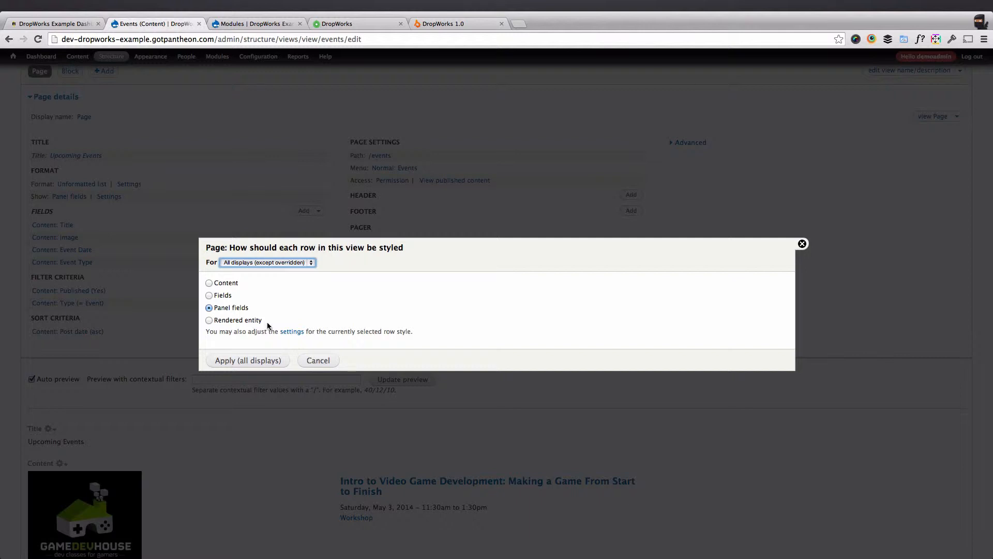
{"action": "left_click", "coordinate": [307, 362]}
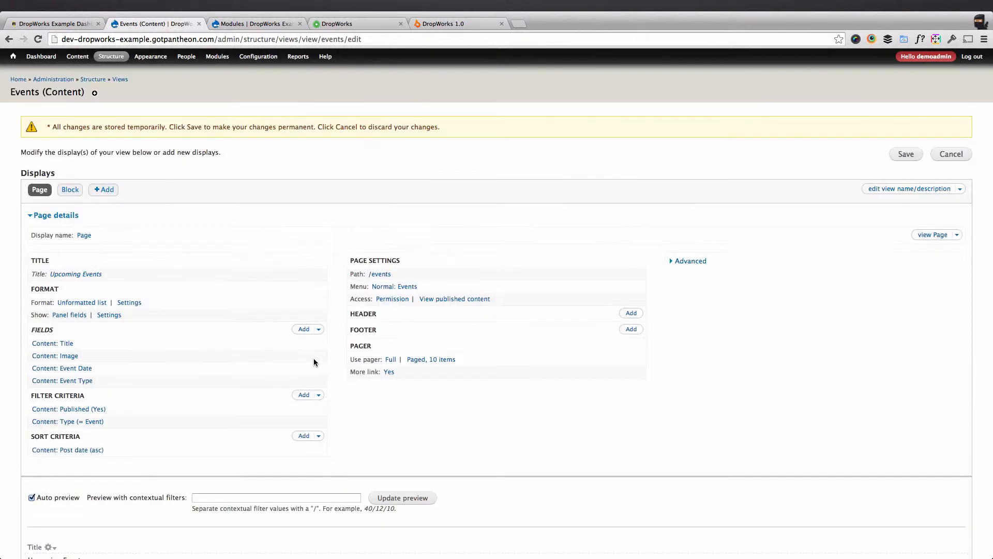
Look through the fields that can be added to the Events page display, then close the list without adding any.
{"action": "scroll", "coordinate": [221, 358], "scroll_direction": "down", "scroll_amount": 2}
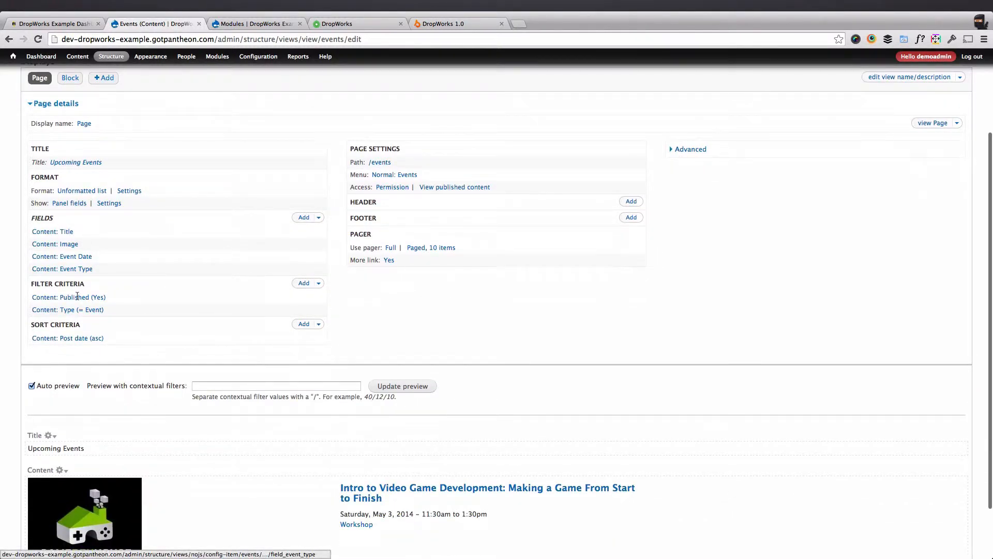
{"action": "left_click", "coordinate": [299, 218]}
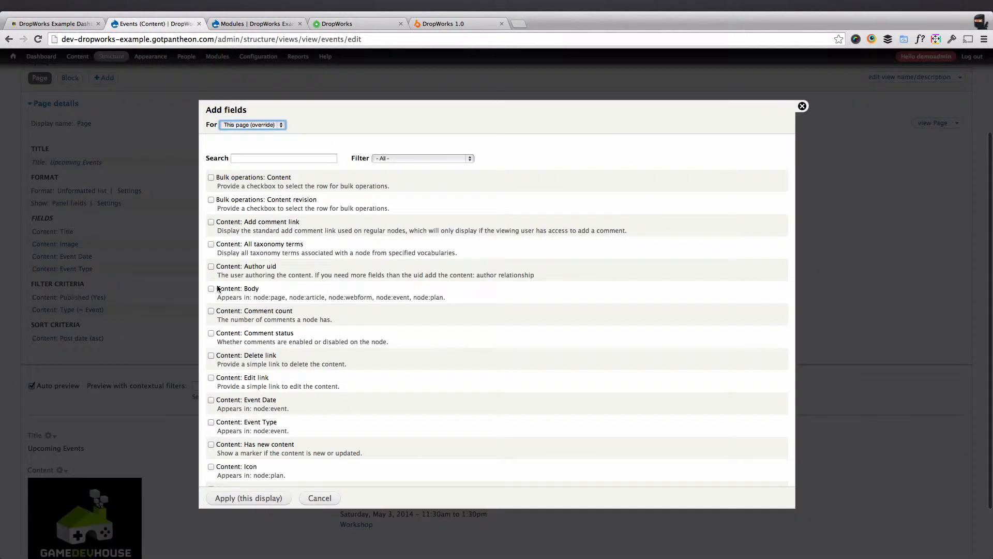
{"action": "scroll", "coordinate": [278, 395], "scroll_direction": "down", "scroll_amount": 15}
{"action": "scroll", "coordinate": [277, 396], "scroll_direction": "down", "scroll_amount": 12}
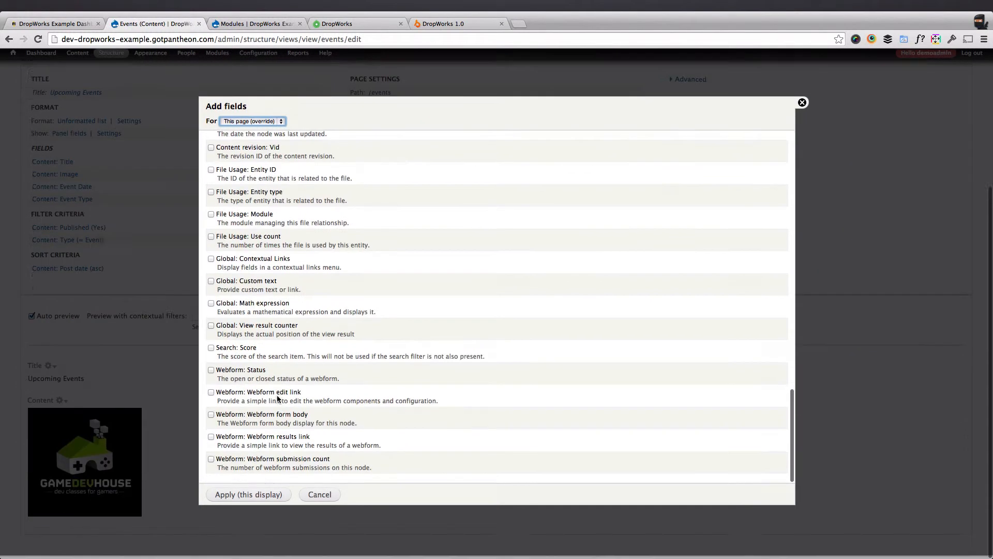
{"action": "left_click", "coordinate": [321, 501]}
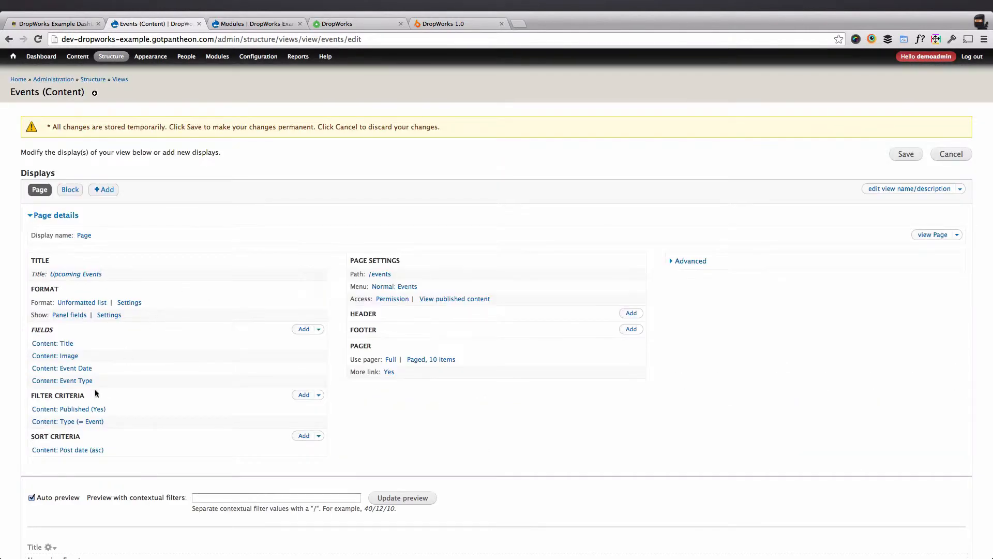
Review the Title field's link and style settings and the Image field's formatter and image style, cancelling both without changes.
{"action": "scroll", "coordinate": [96, 392], "scroll_direction": "down", "scroll_amount": 3}
{"action": "left_click", "coordinate": [68, 214]}
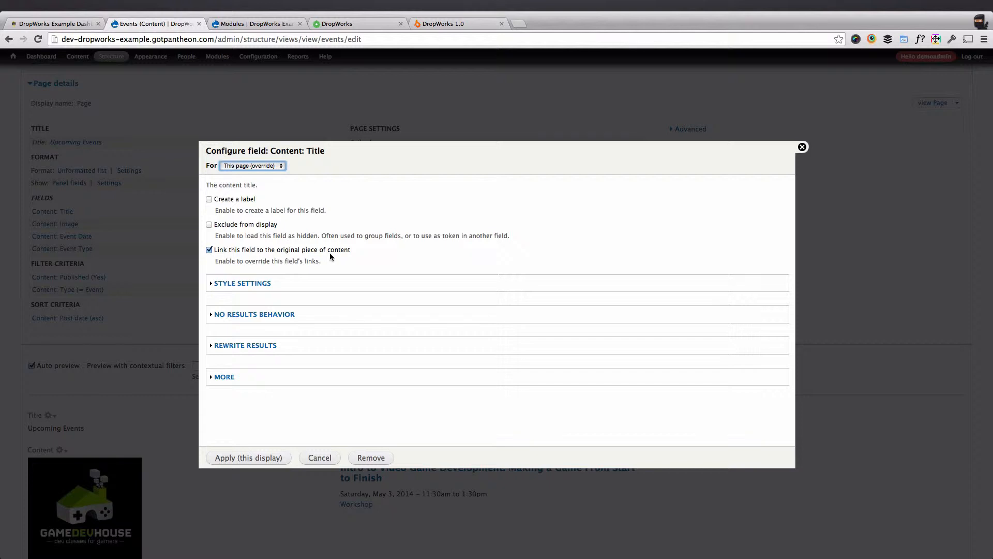
{"action": "left_click", "coordinate": [251, 284]}
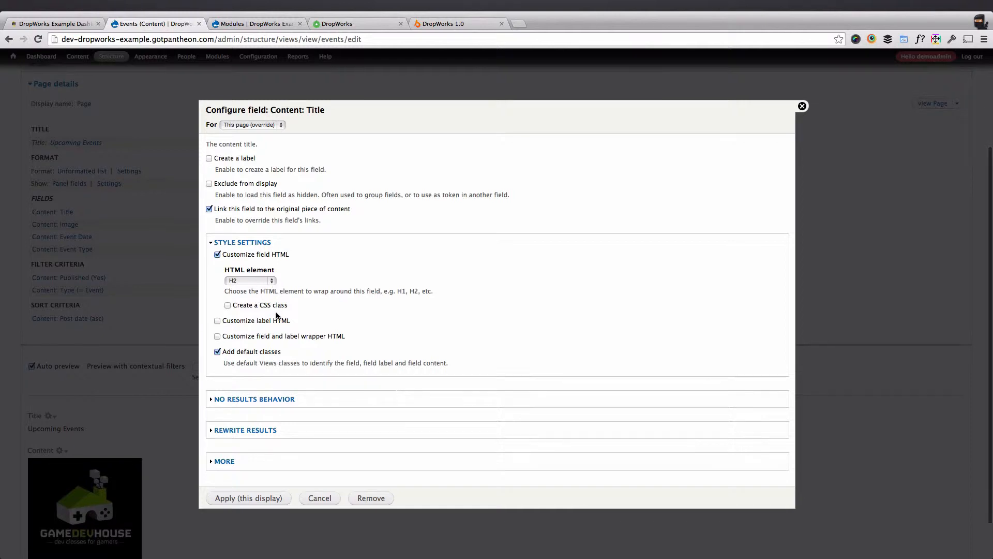
{"action": "left_click", "coordinate": [319, 498]}
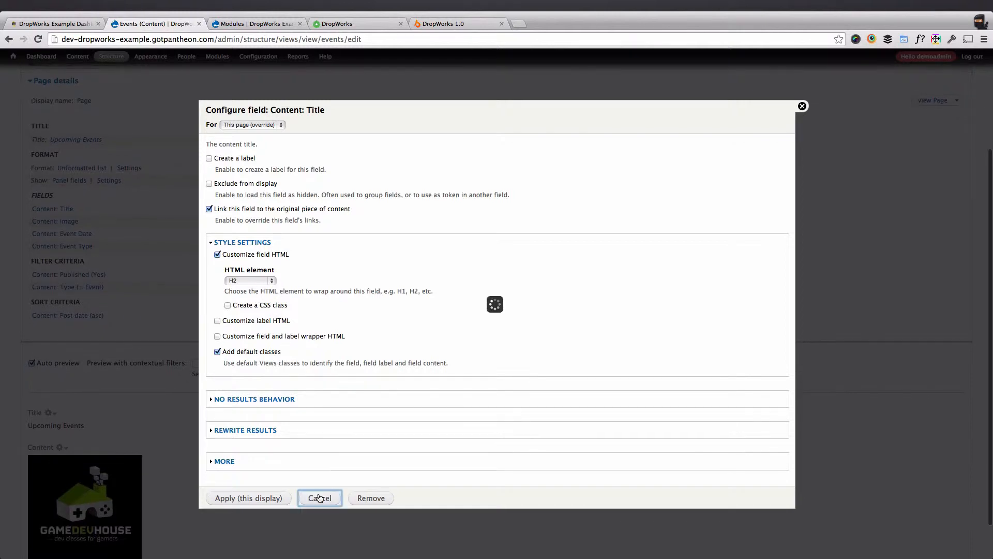
{"action": "scroll", "coordinate": [288, 462], "scroll_direction": "down", "scroll_amount": 3}
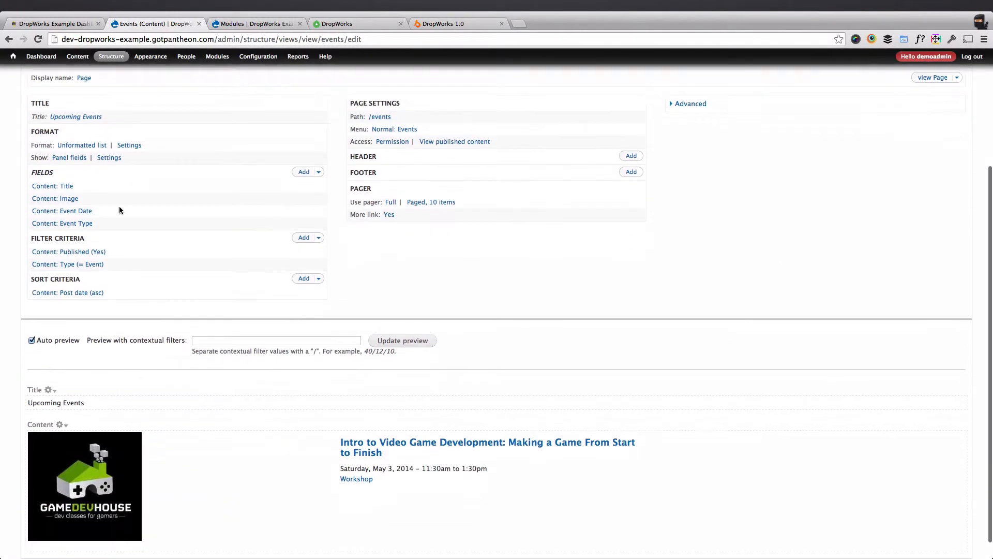
{"action": "left_click", "coordinate": [62, 202]}
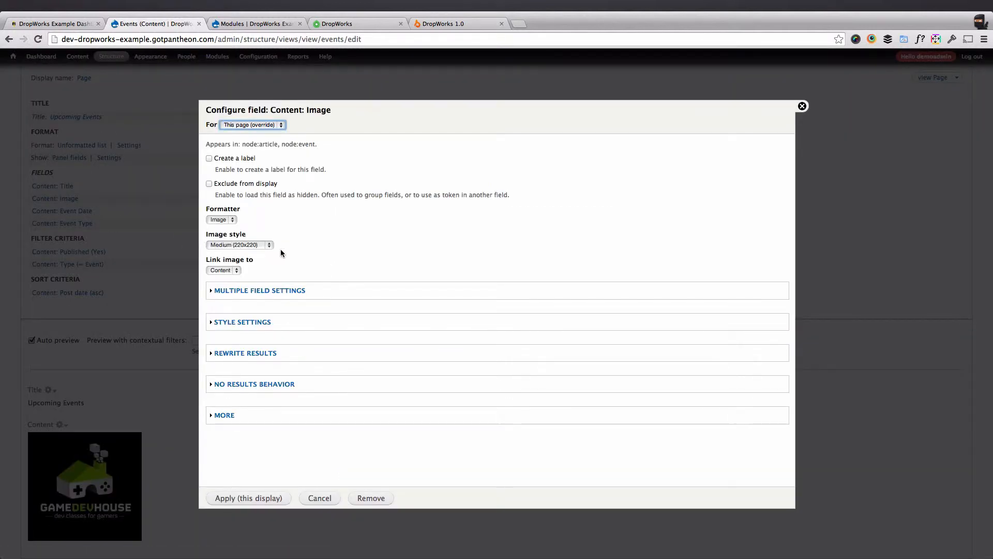
{"action": "left_click", "coordinate": [323, 497]}
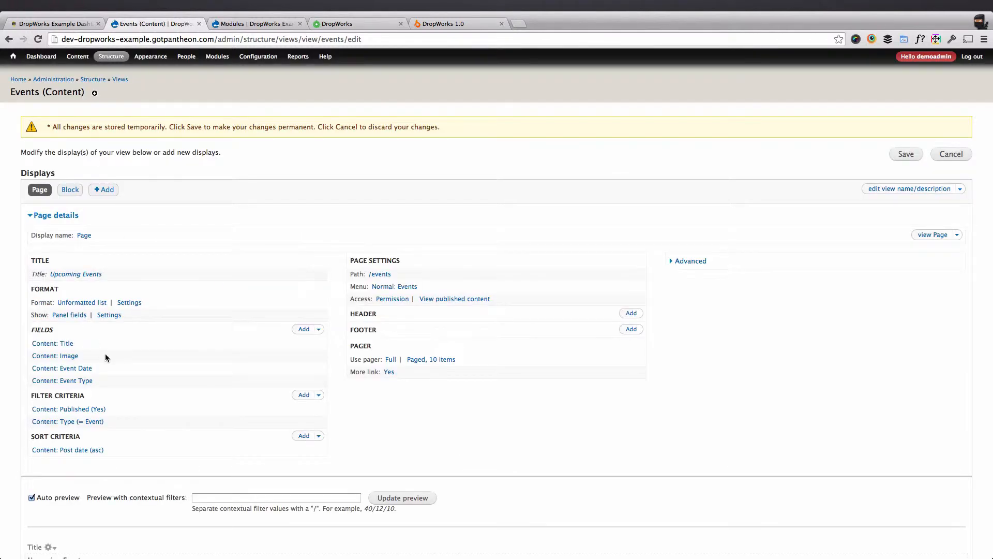
Review the configuration of the Event Date and Event Type fields, cancelling both without changes.
{"action": "left_click", "coordinate": [83, 369]}
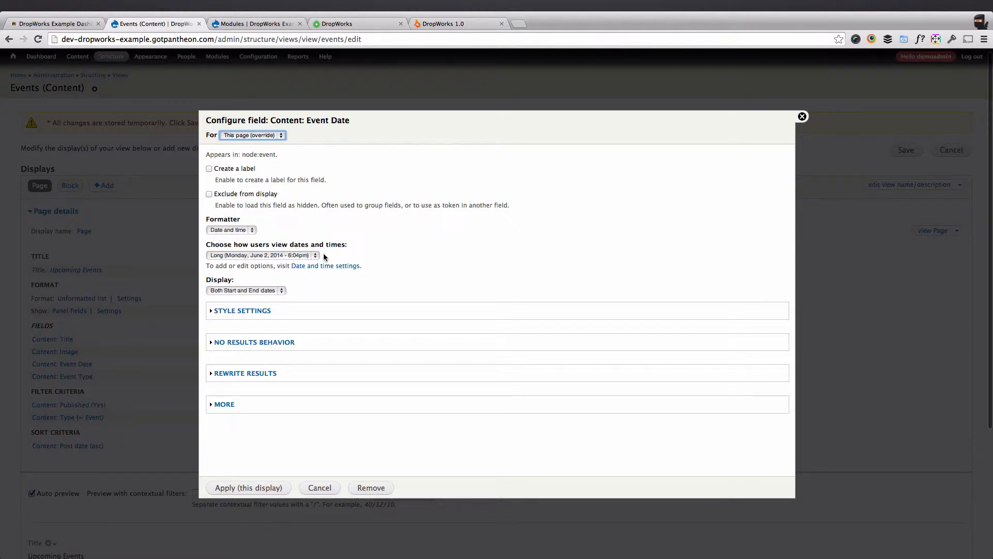
{"action": "left_click", "coordinate": [316, 489]}
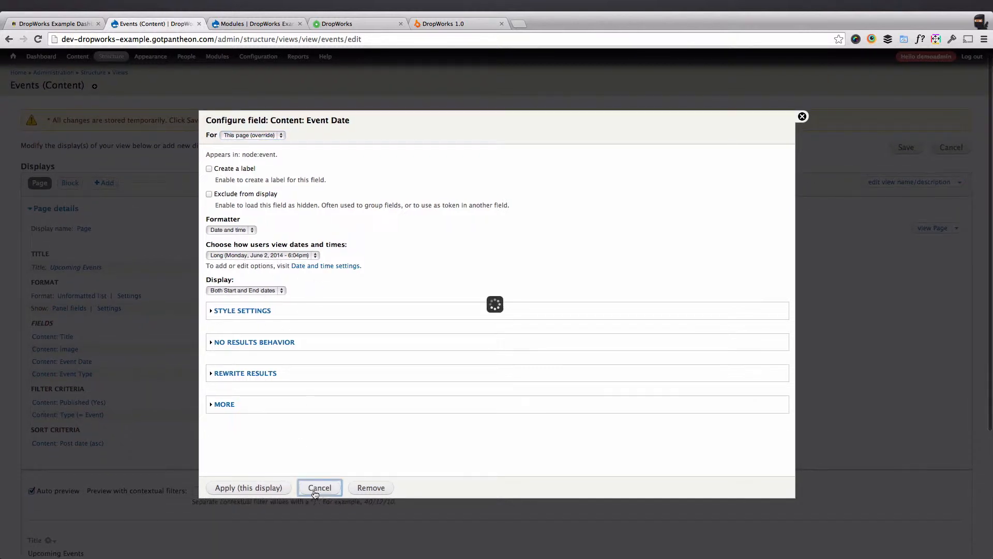
{"action": "left_click", "coordinate": [78, 374]}
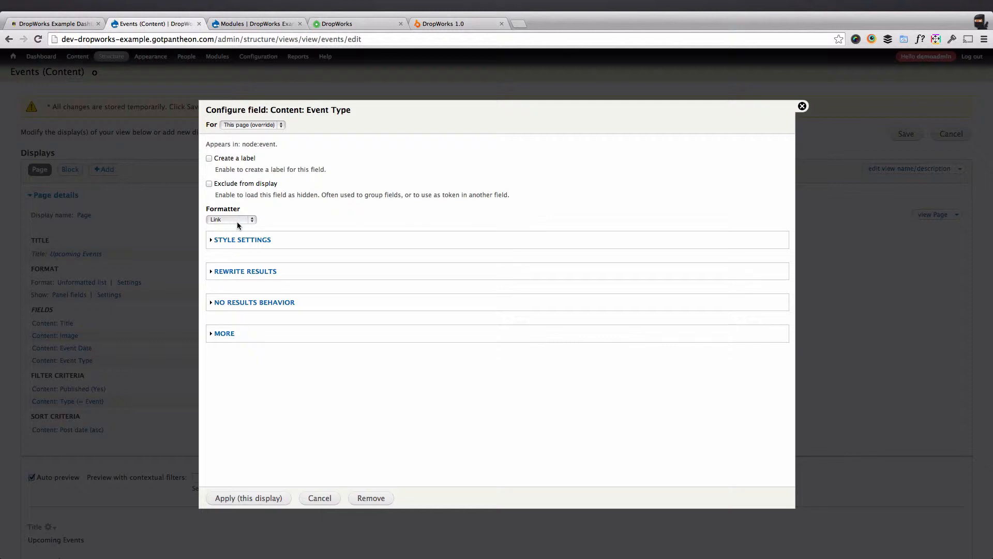
{"action": "left_click", "coordinate": [323, 499]}
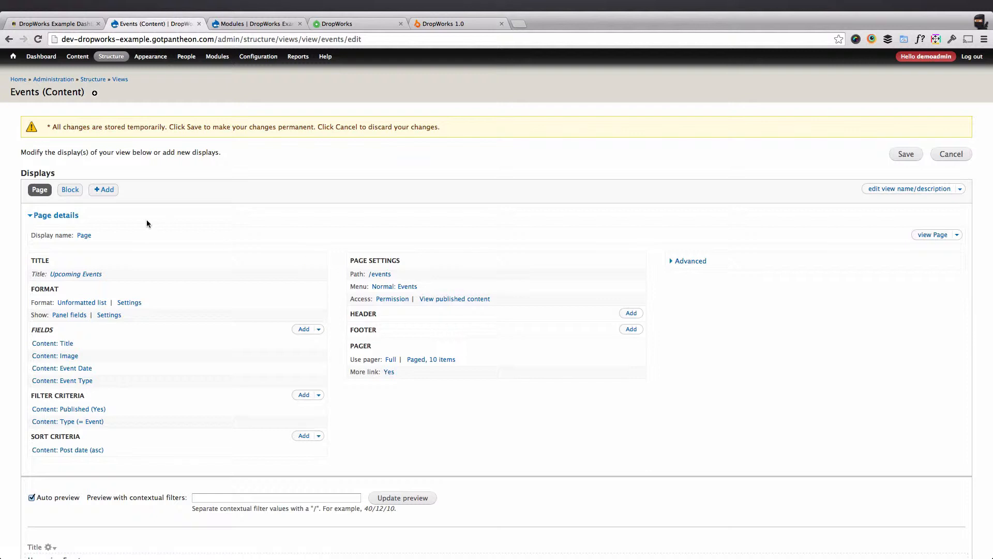
Open the Events view's Block display and inspect its format choices and preview, leaving the format as it is.
{"action": "left_click", "coordinate": [70, 190]}
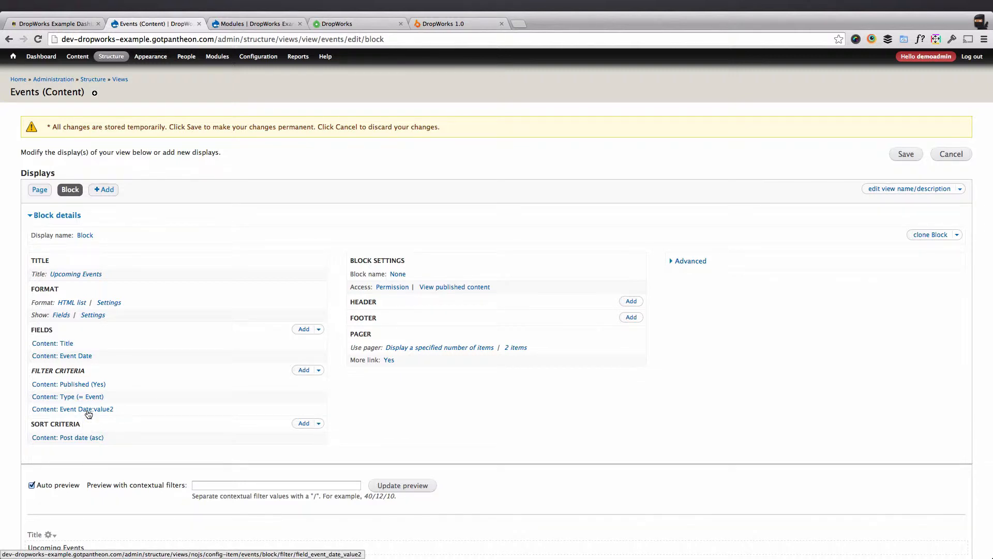
{"action": "left_click", "coordinate": [80, 302]}
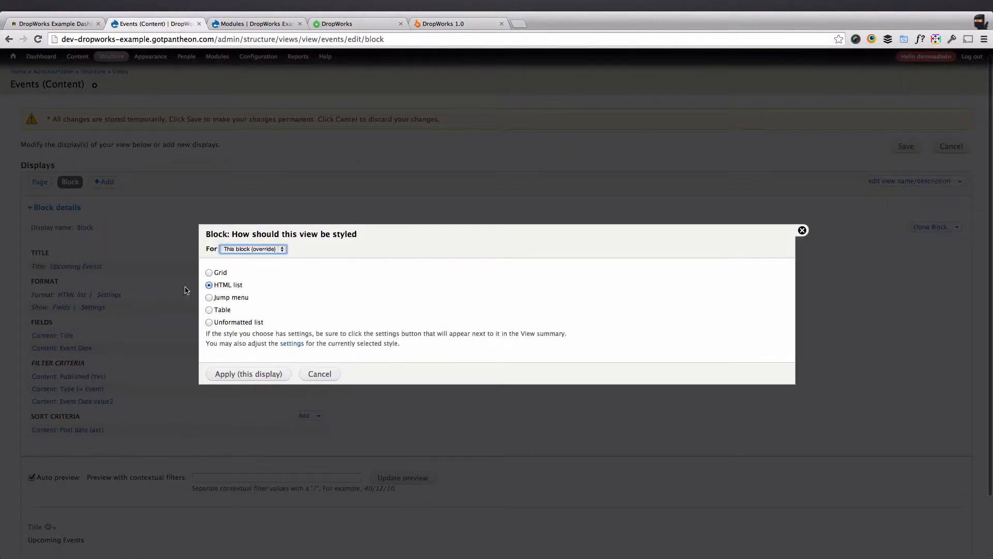
{"action": "scroll", "coordinate": [222, 273], "scroll_direction": "down", "scroll_amount": 1}
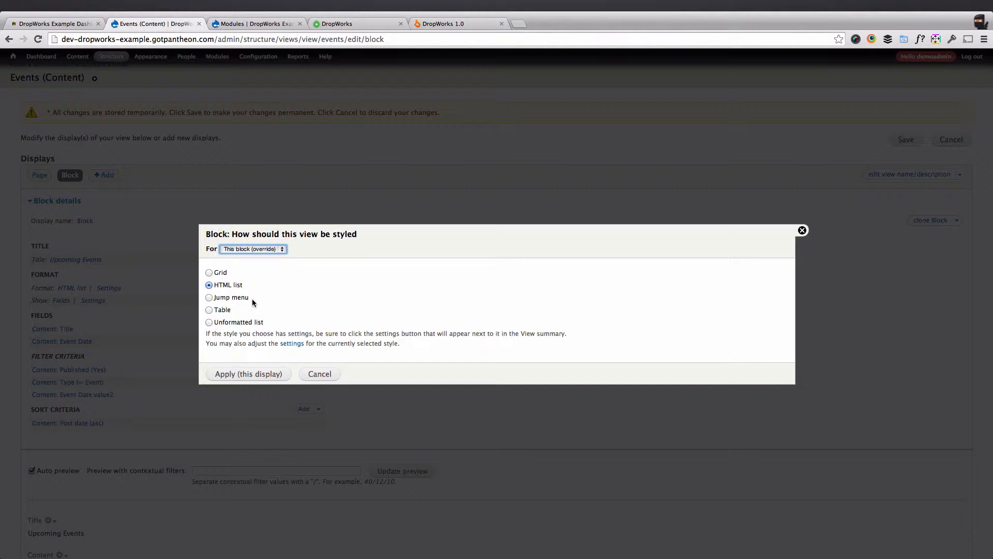
{"action": "left_click", "coordinate": [310, 375]}
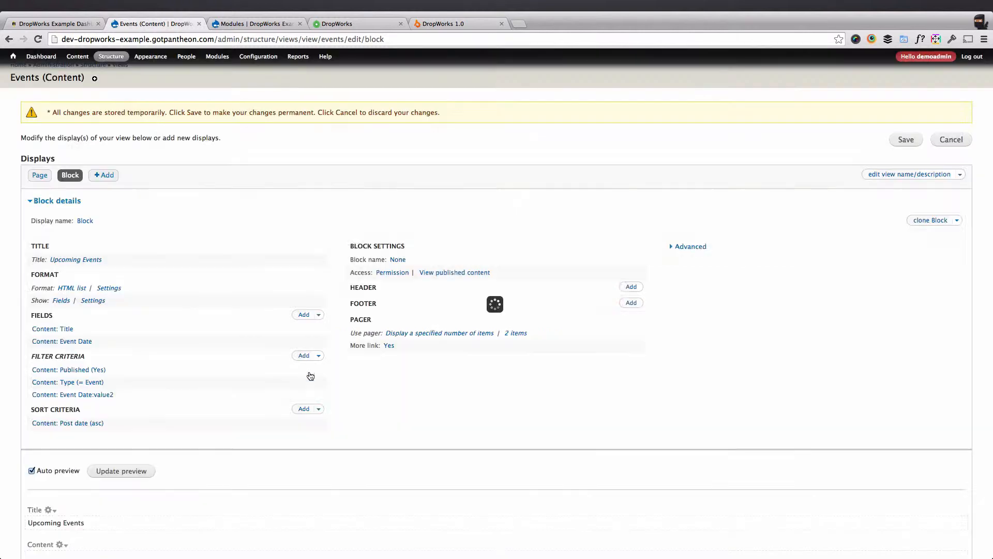
{"action": "scroll", "coordinate": [309, 371], "scroll_direction": "down", "scroll_amount": 3}
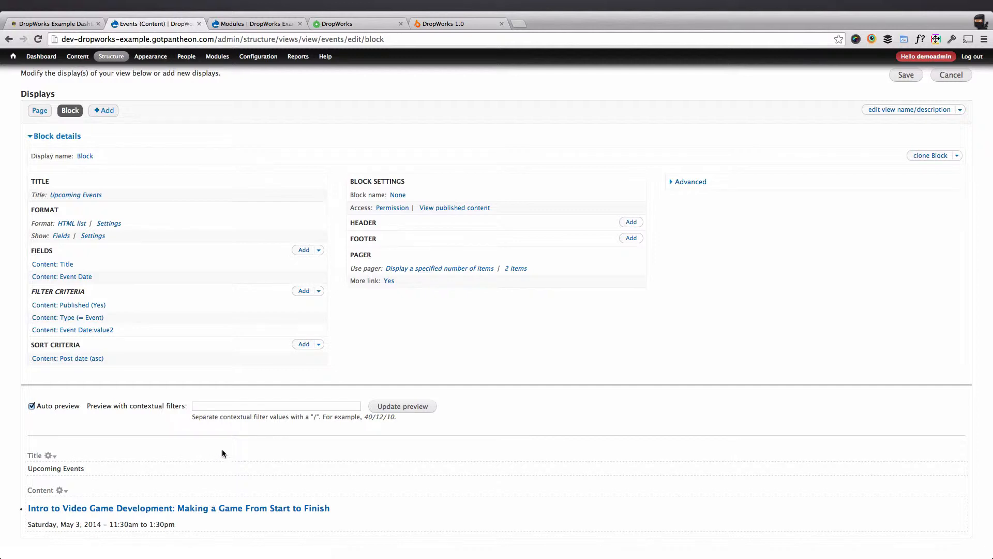
{"action": "scroll", "coordinate": [222, 453], "scroll_direction": "up", "scroll_amount": 3}
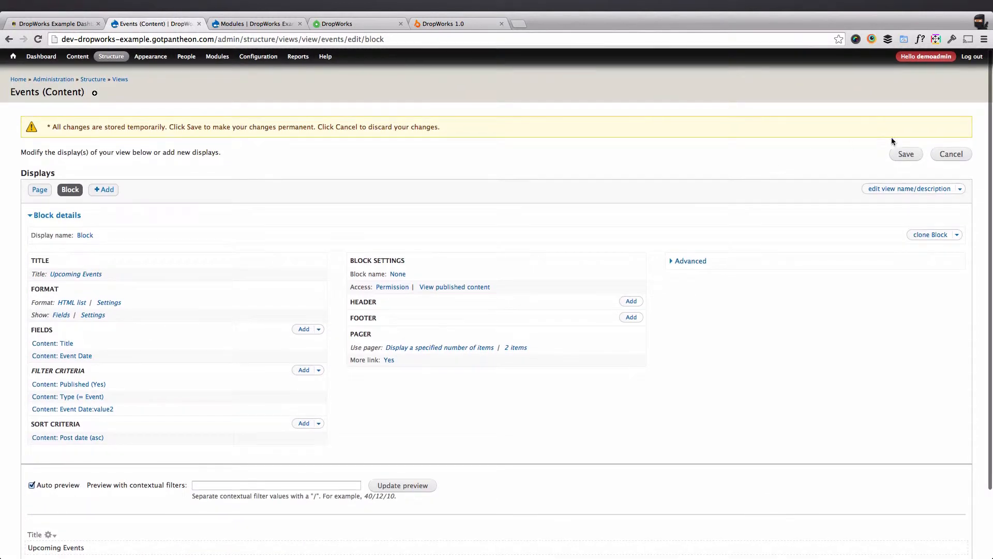
Save the Events view, then switch to Finder, open plans.view.txt from the views folder and copy all of its code.
{"action": "left_click", "coordinate": [906, 154]}
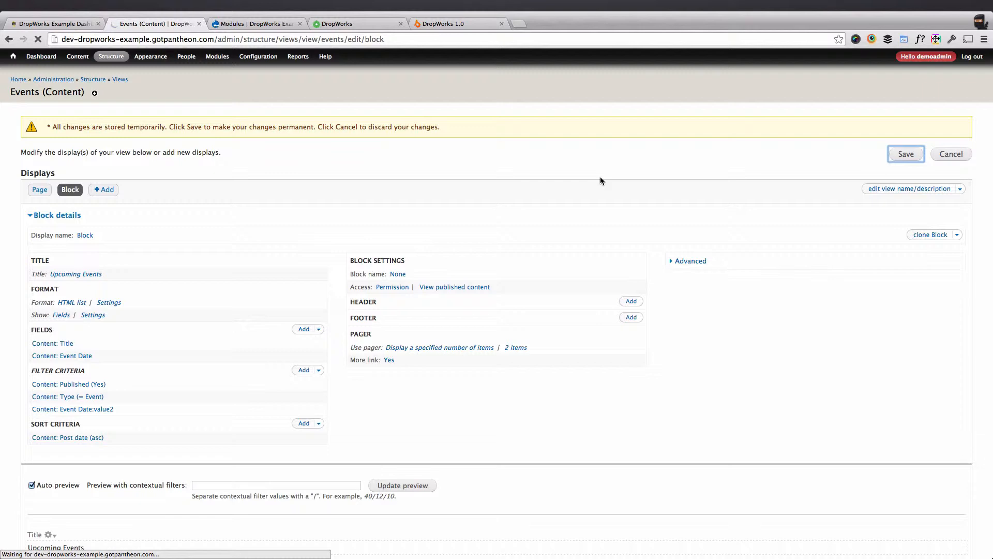
{"action": "key", "text": "ctrl+Left"}
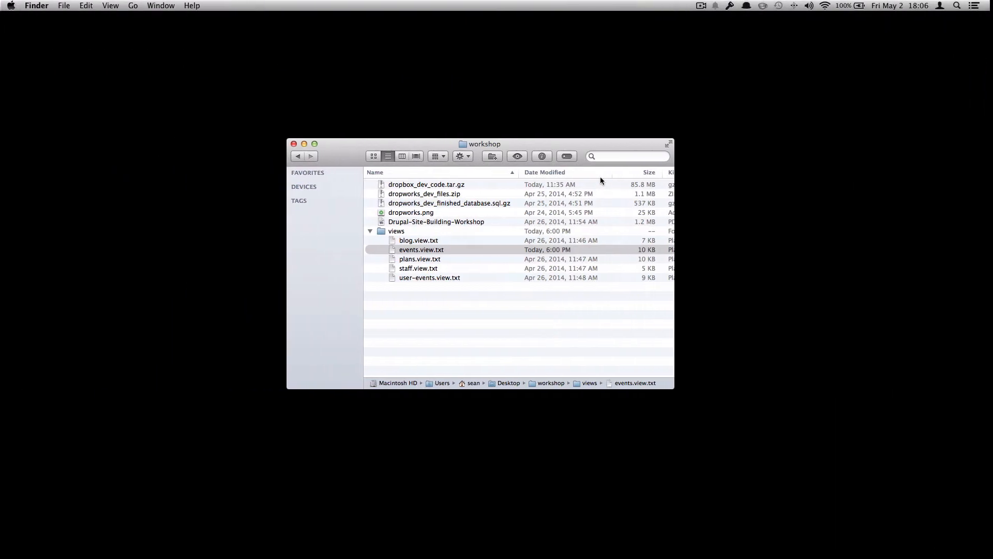
{"action": "double_click", "coordinate": [434, 260]}
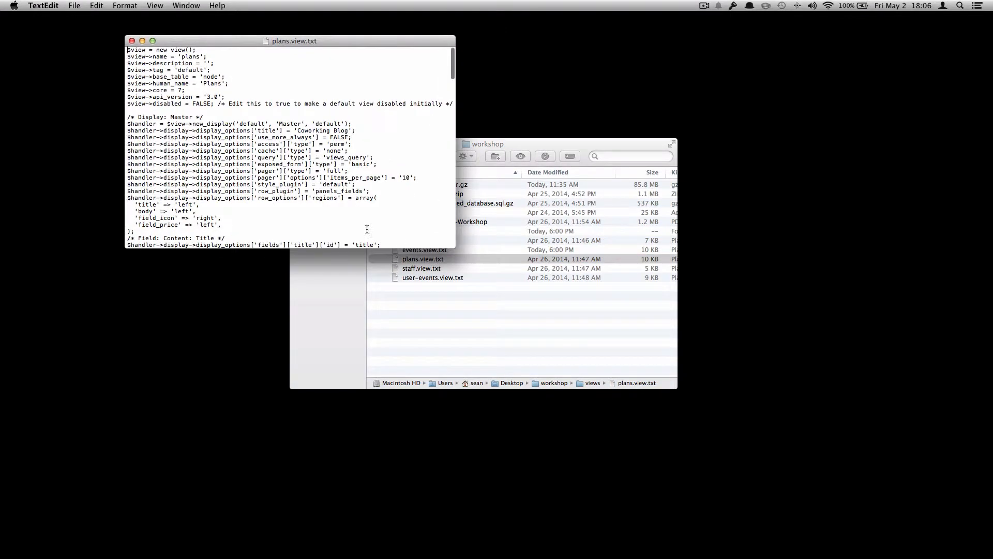
{"action": "key", "text": "super+a"}
{"action": "key", "text": "super+c"}
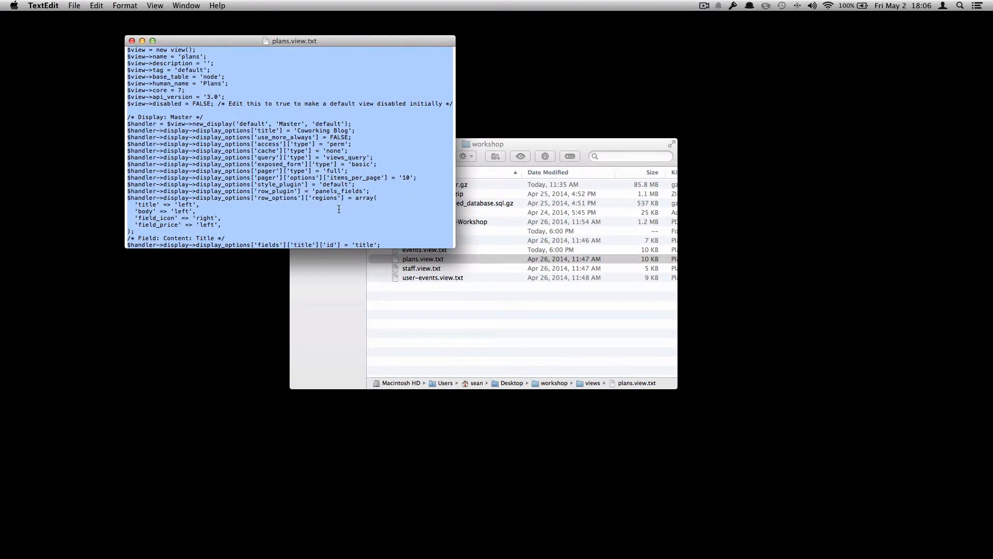
Back in the browser, paste the plans view code into the view import form and import it.
{"action": "right_click", "coordinate": [109, 229]}
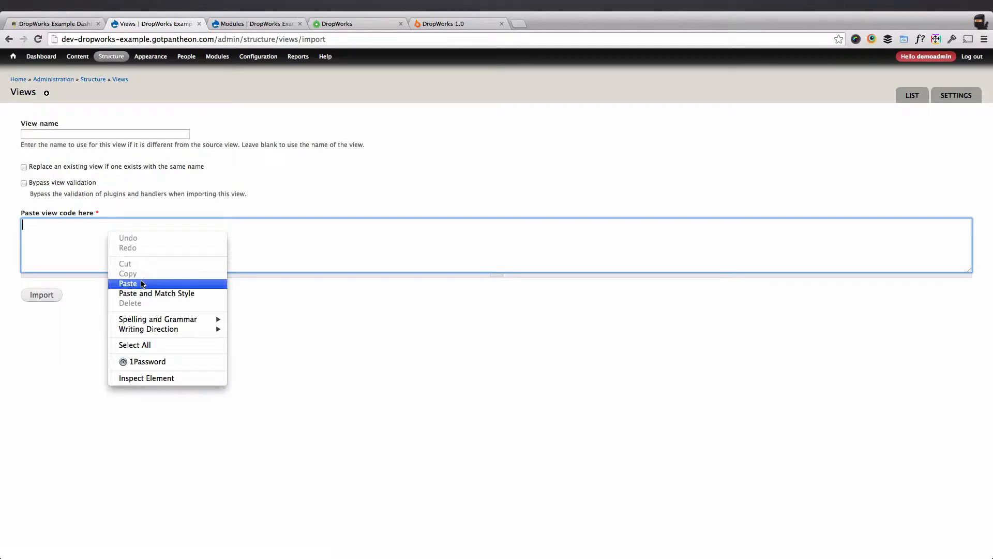
{"action": "left_click", "coordinate": [140, 281]}
{"action": "left_click", "coordinate": [41, 294]}
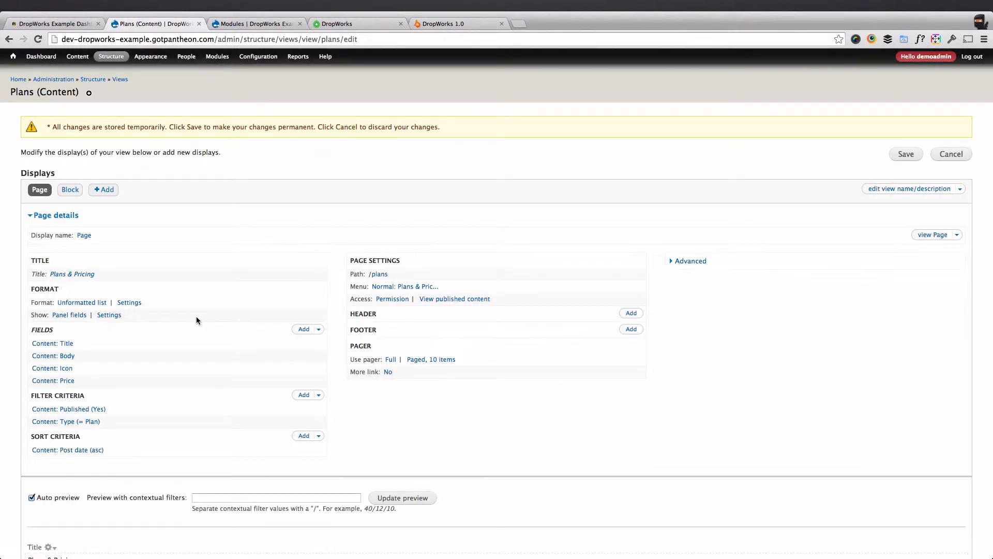
Review the Panel fields row style options and preview of the Plans view's Page display, cancelling without changes.
{"action": "left_click", "coordinate": [109, 316]}
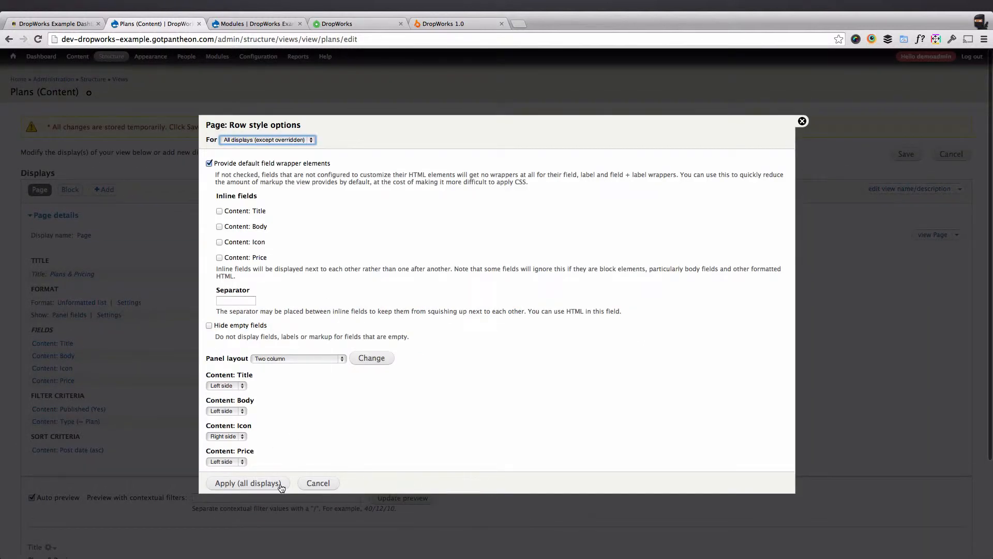
{"action": "left_click", "coordinate": [317, 483]}
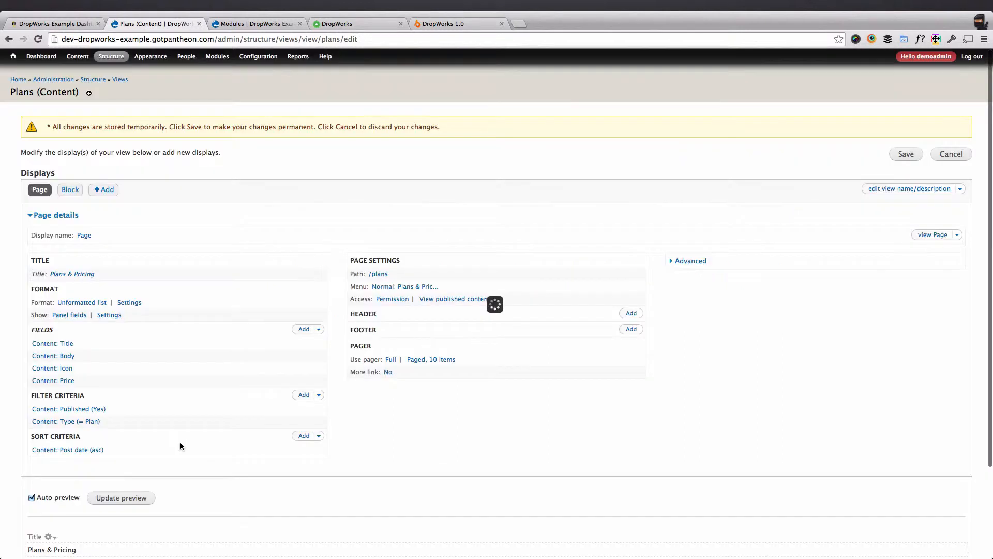
{"action": "scroll", "coordinate": [185, 389], "scroll_direction": "down", "scroll_amount": 5}
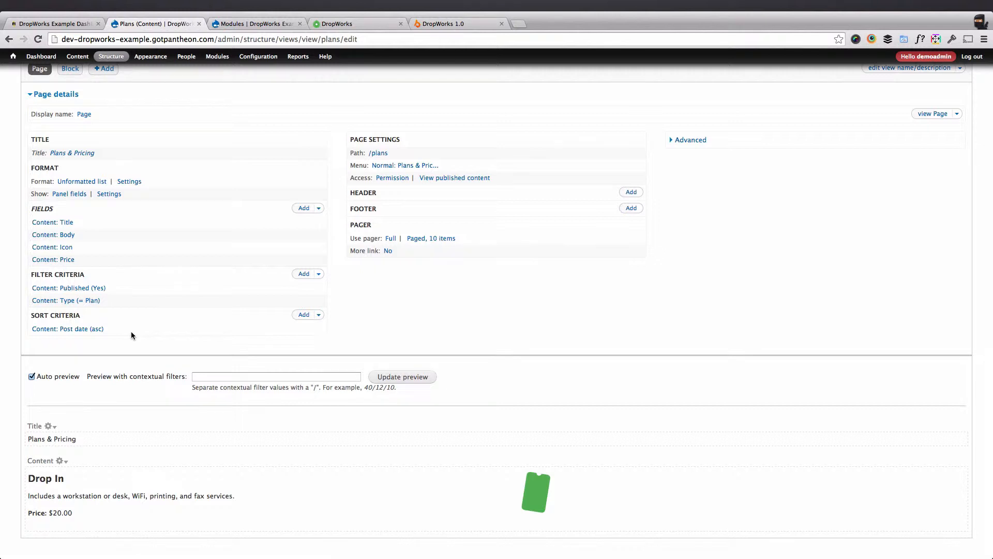
{"action": "scroll", "coordinate": [210, 340], "scroll_direction": "up", "scroll_amount": 5}
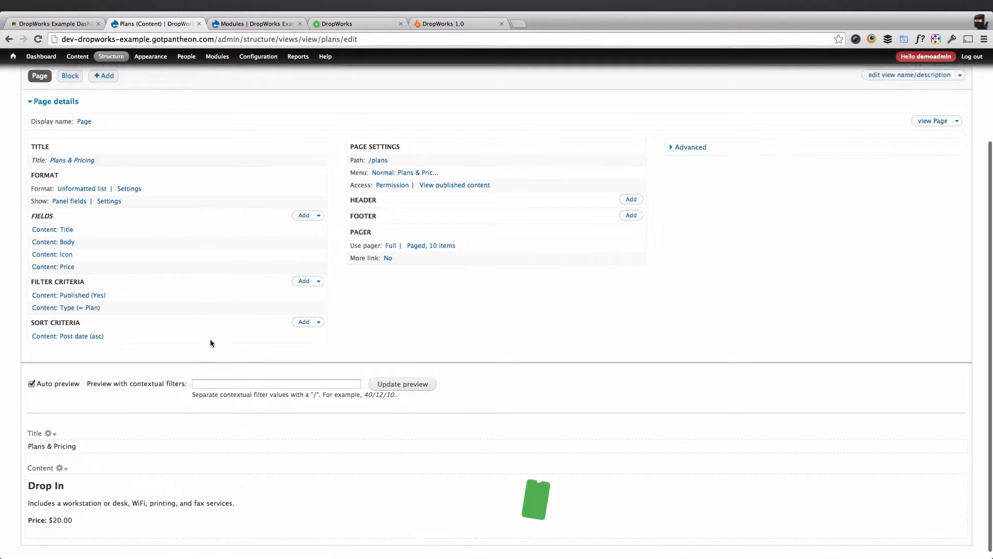
Inspect the Plans view's Block display and its preview, and save the Plans view.
{"action": "left_click", "coordinate": [70, 190]}
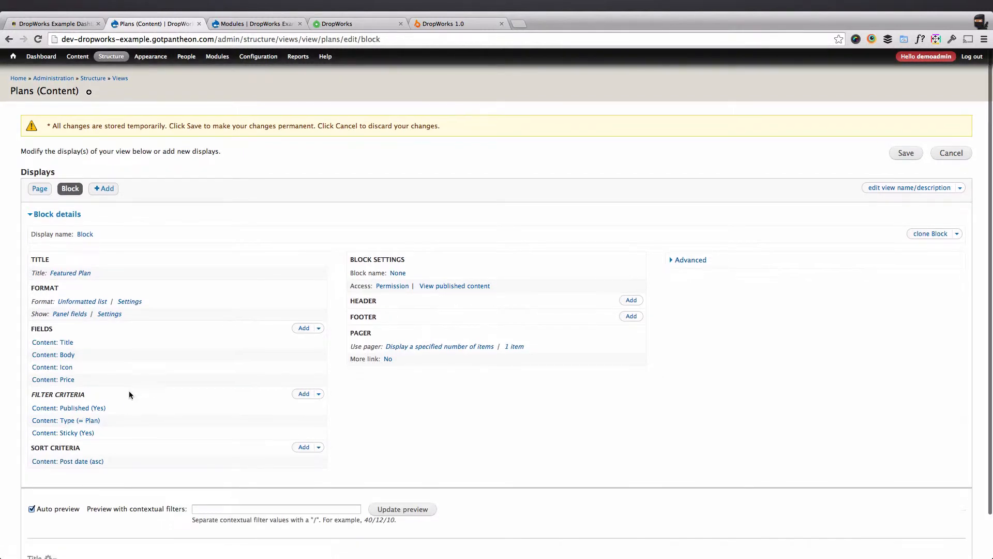
{"action": "scroll", "coordinate": [128, 390], "scroll_direction": "down", "scroll_amount": 2}
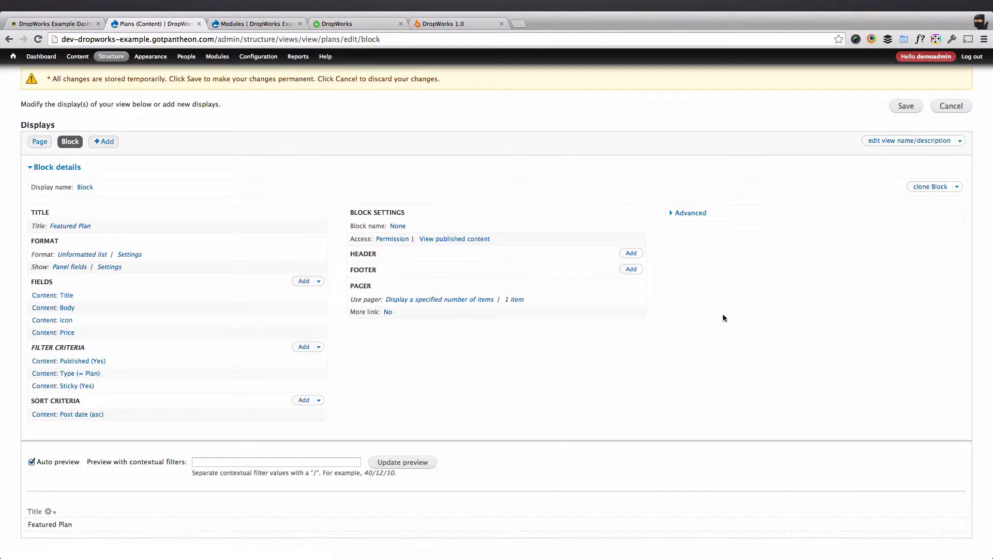
{"action": "left_click", "coordinate": [901, 110]}
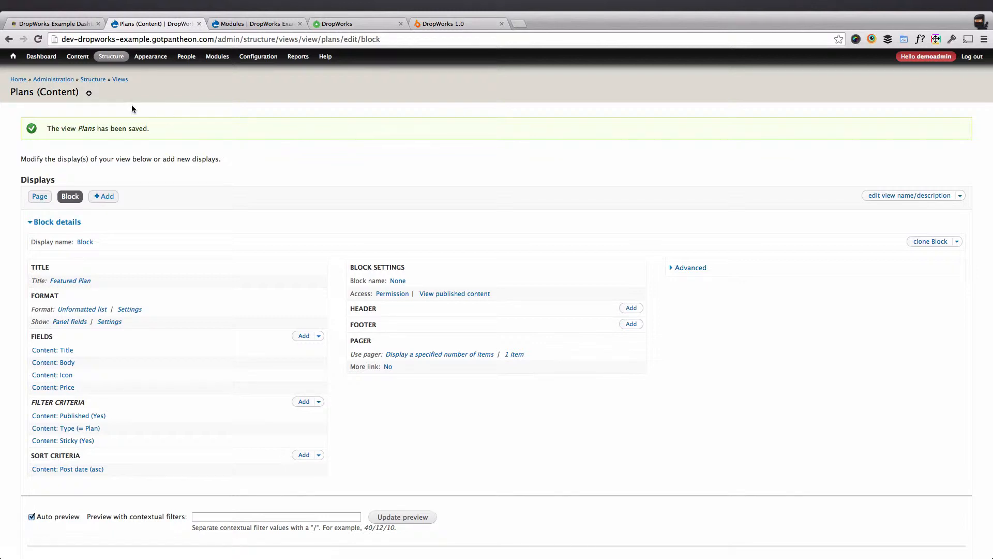
In the site's content list, select the Drop In plan and run the Stick operation on it.
{"action": "left_click", "coordinate": [82, 57]}
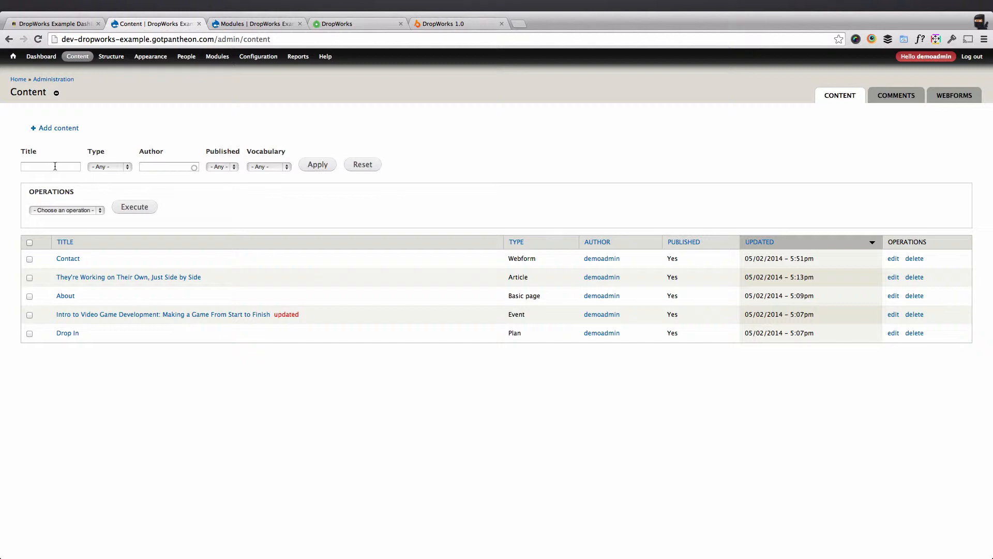
{"action": "left_click", "coordinate": [225, 166]}
{"action": "left_click", "coordinate": [271, 166]}
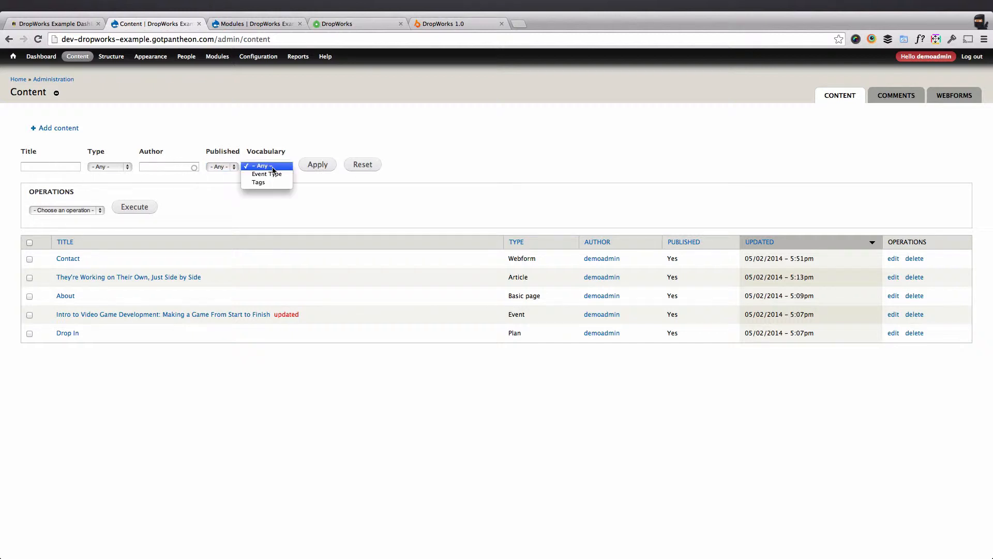
{"action": "left_click", "coordinate": [273, 168]}
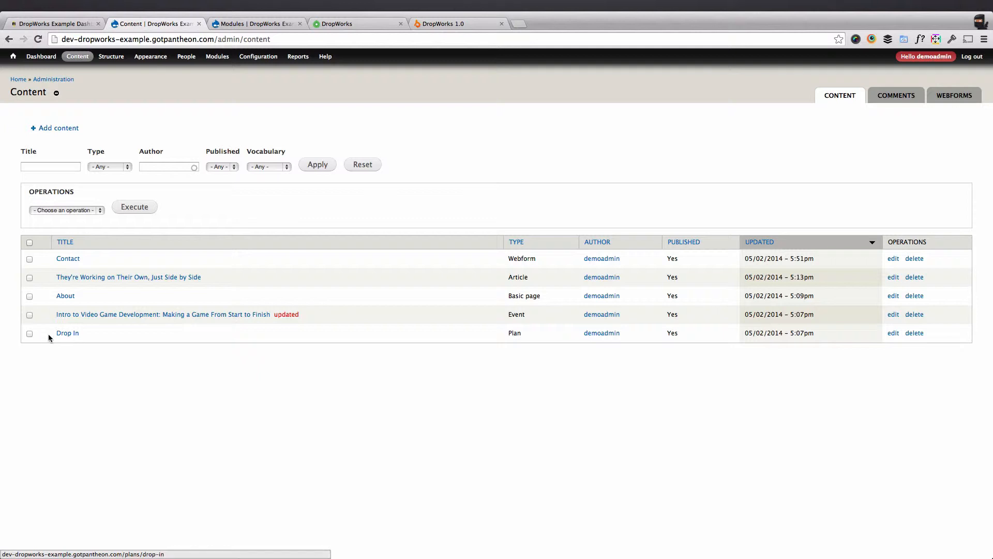
{"action": "left_click", "coordinate": [29, 334]}
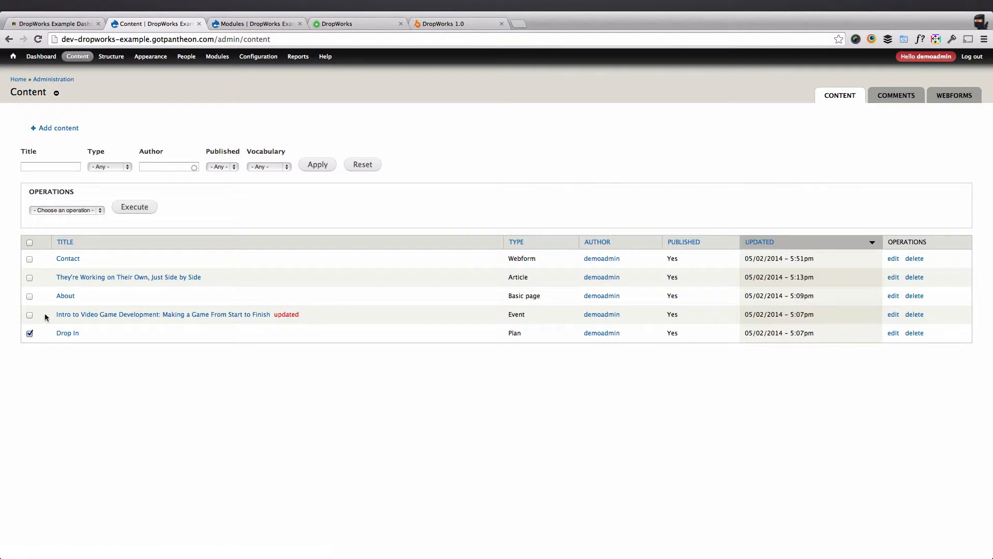
{"action": "left_click", "coordinate": [62, 212]}
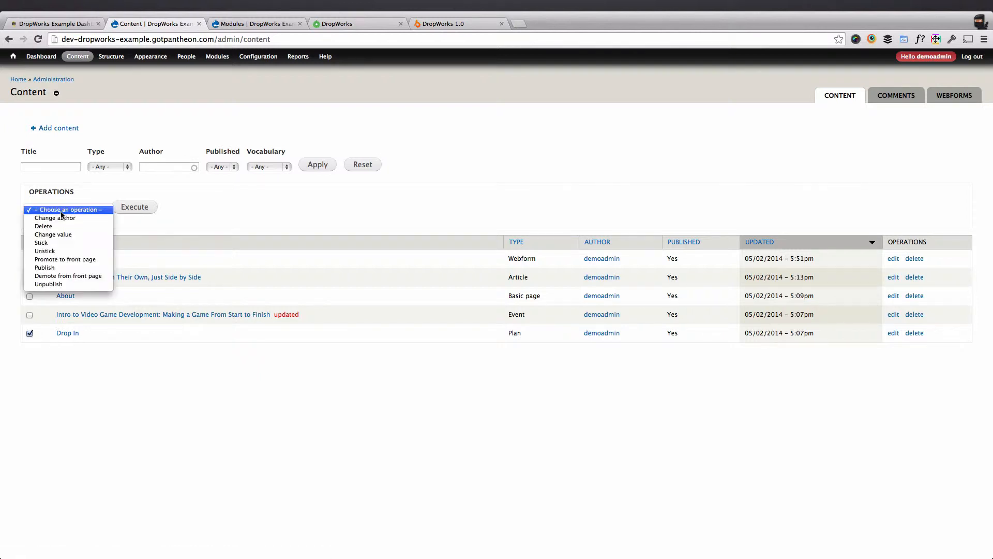
{"action": "left_click", "coordinate": [53, 243]}
{"action": "left_click", "coordinate": [127, 212]}
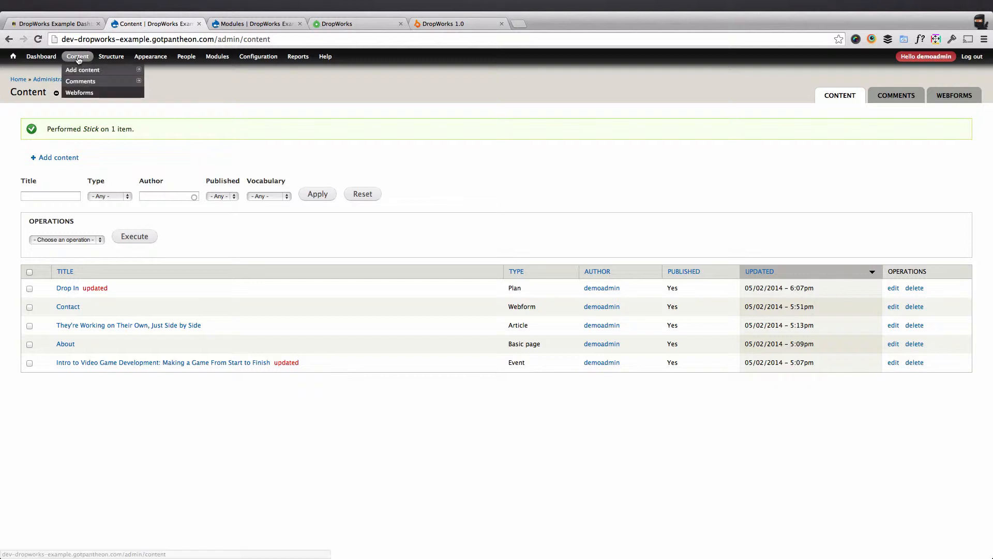
Reopen the Plans view and check the Block display's preview for the sticky plan.
{"action": "mouse_move", "coordinate": [112, 58]}
{"action": "left_click", "coordinate": [119, 140]}
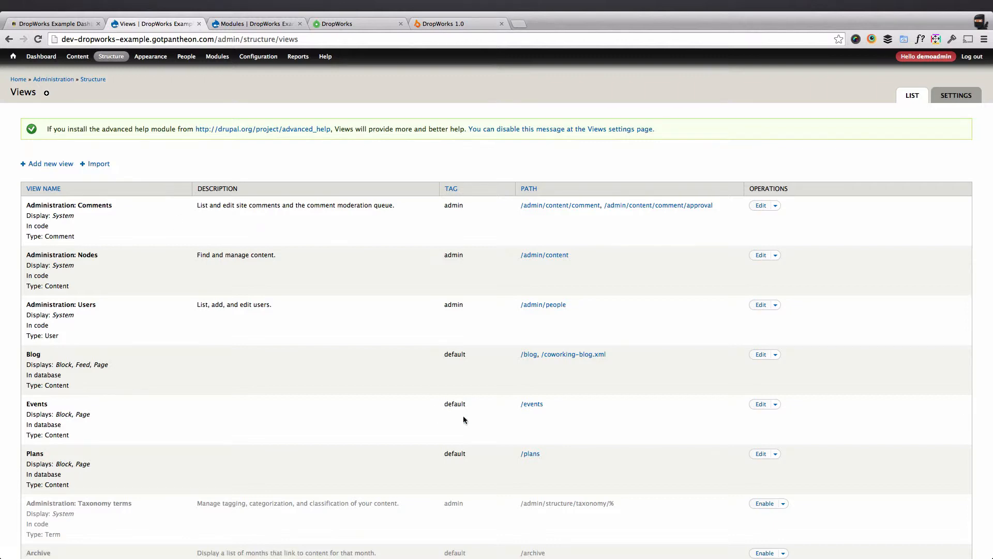
{"action": "left_click", "coordinate": [760, 454]}
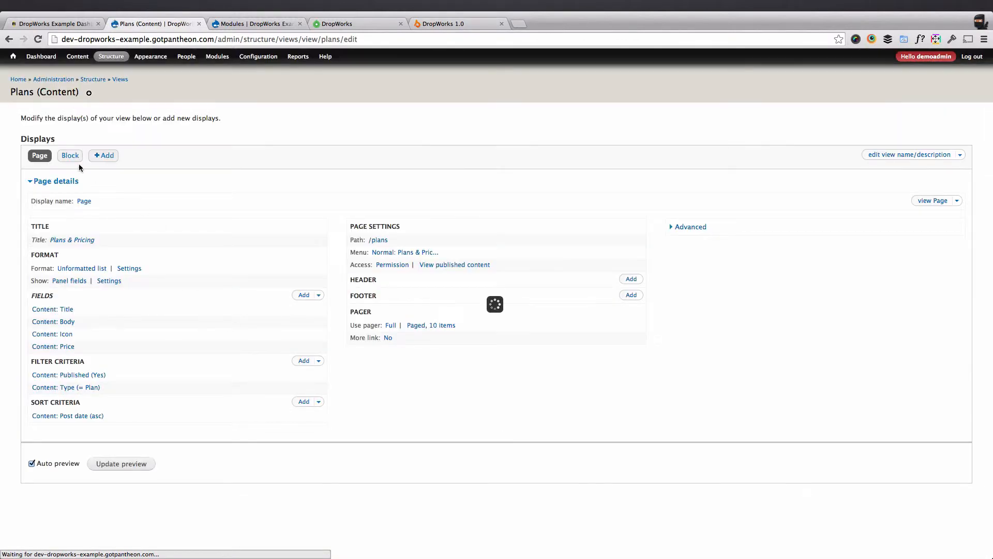
{"action": "left_click", "coordinate": [70, 155]}
{"action": "scroll", "coordinate": [190, 336], "scroll_direction": "down", "scroll_amount": 3}
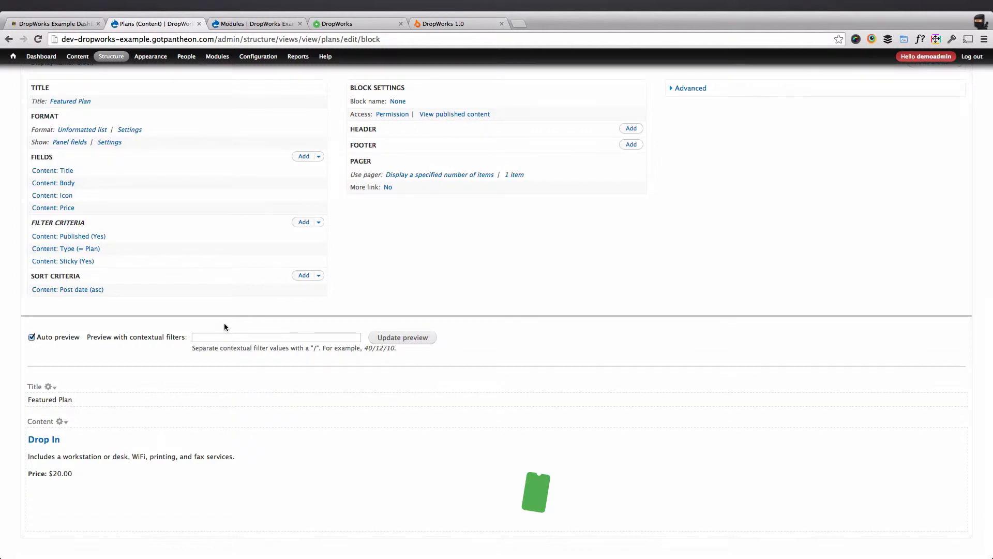
{"action": "scroll", "coordinate": [224, 323], "scroll_direction": "up", "scroll_amount": 3}
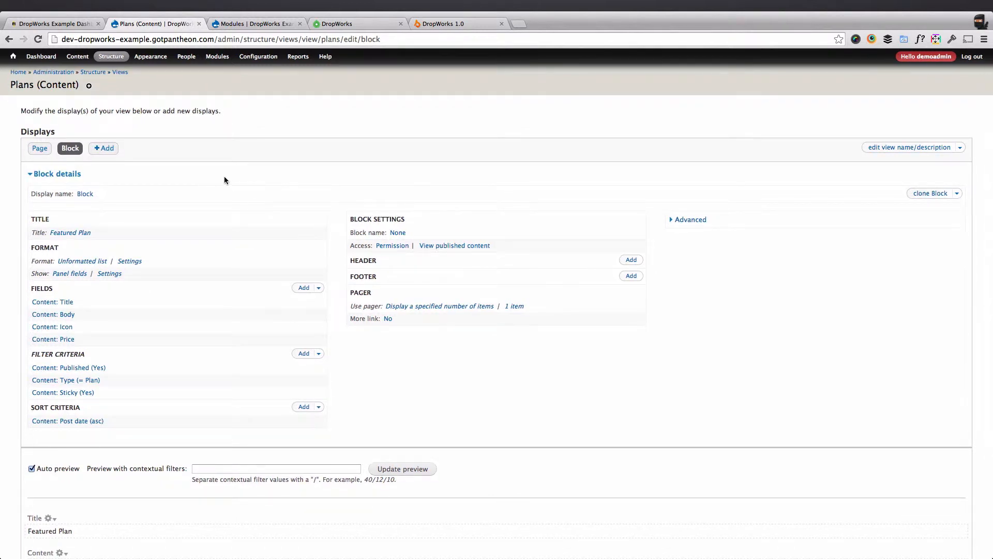
View the dev site's home page and compare it with the finished home page on the test site.
{"action": "left_click", "coordinate": [18, 72]}
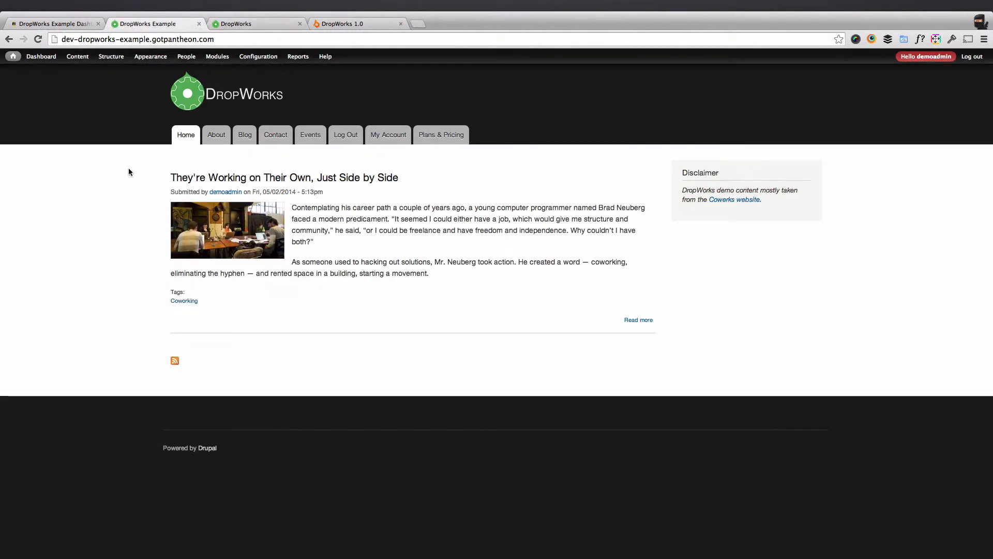
{"action": "left_click", "coordinate": [247, 26]}
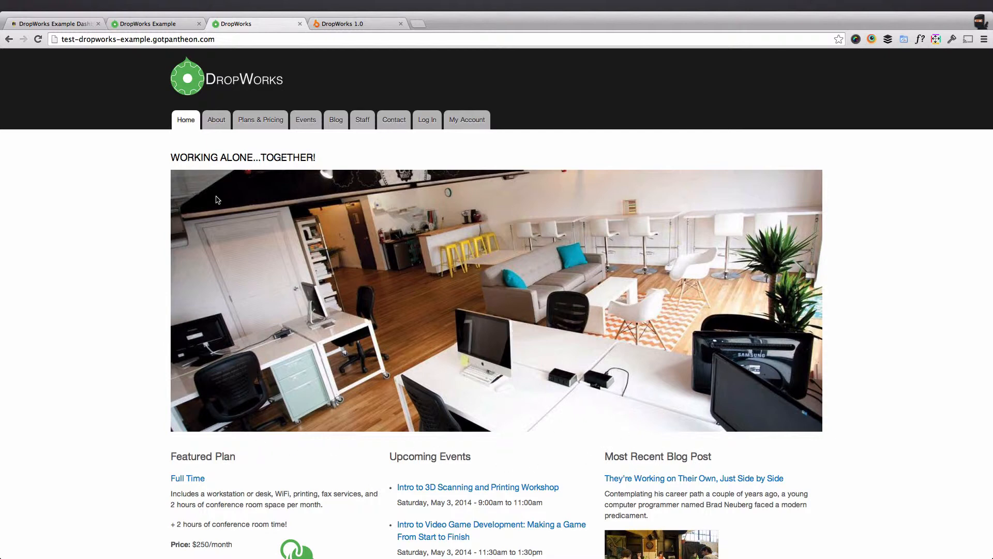
{"action": "left_click", "coordinate": [147, 23]}
In the dev site's module list, filter for "page" and switch on the Page manager module.
{"action": "mouse_move", "coordinate": [107, 59]}
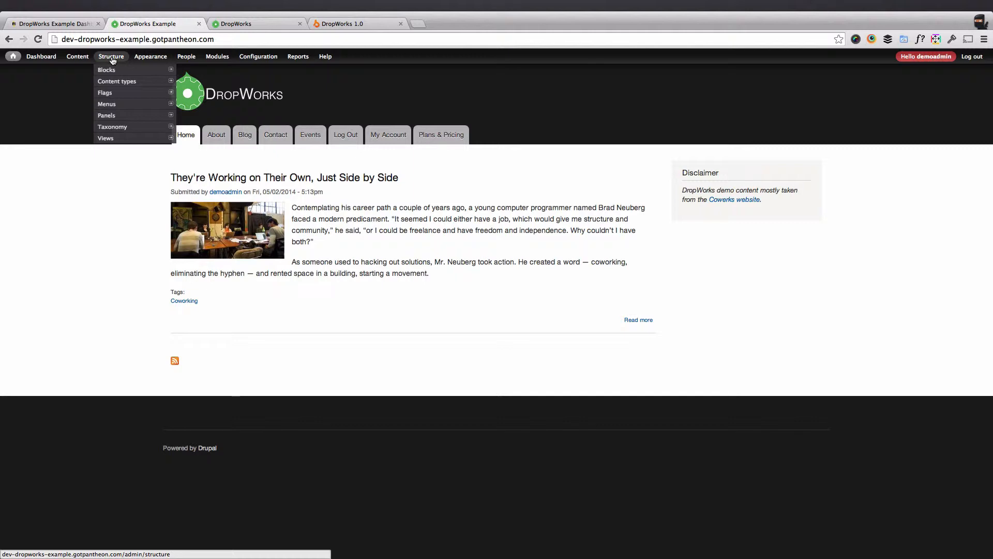
{"action": "left_click", "coordinate": [216, 57]}
{"action": "type", "text": "page"}
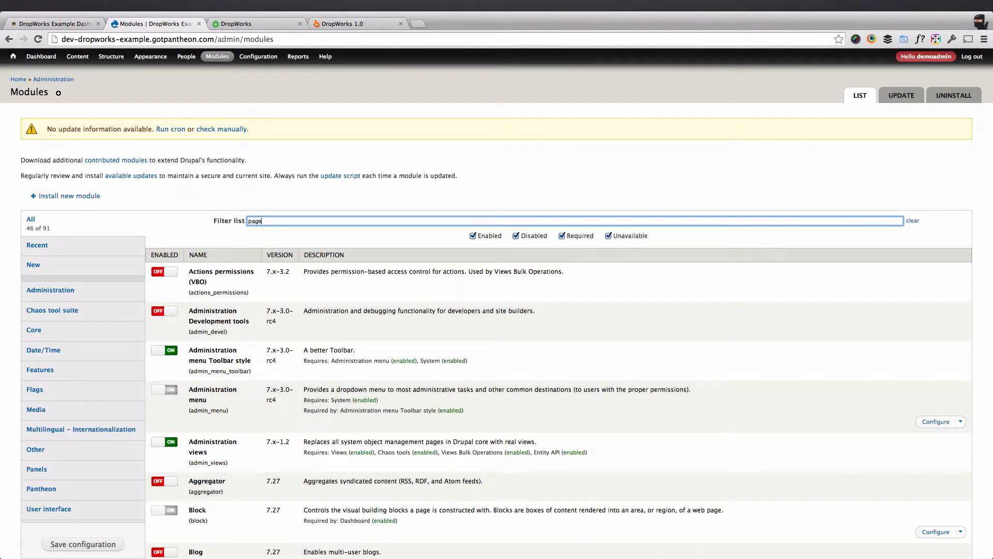
{"action": "left_click", "coordinate": [196, 272]}
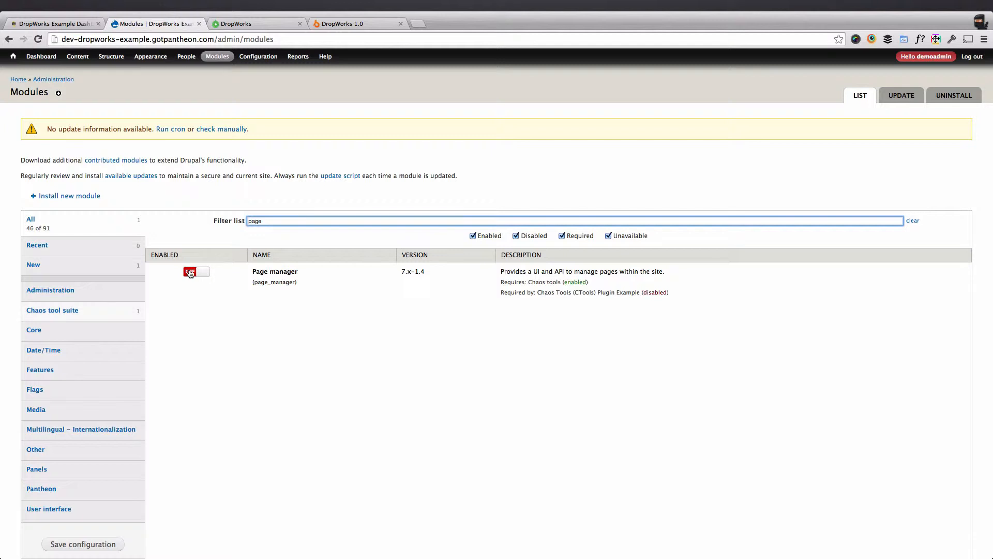
Filter the modules for "panels", switch on Panels In-Place Editor and save the module configuration.
{"action": "double_click", "coordinate": [272, 223]}
{"action": "type", "text": "panels"}
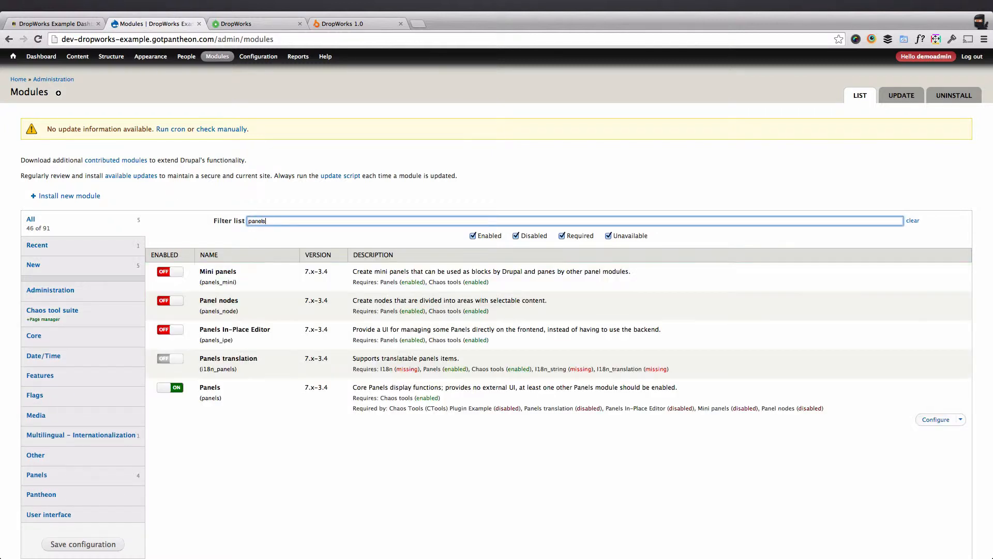
{"action": "left_click", "coordinate": [214, 331]}
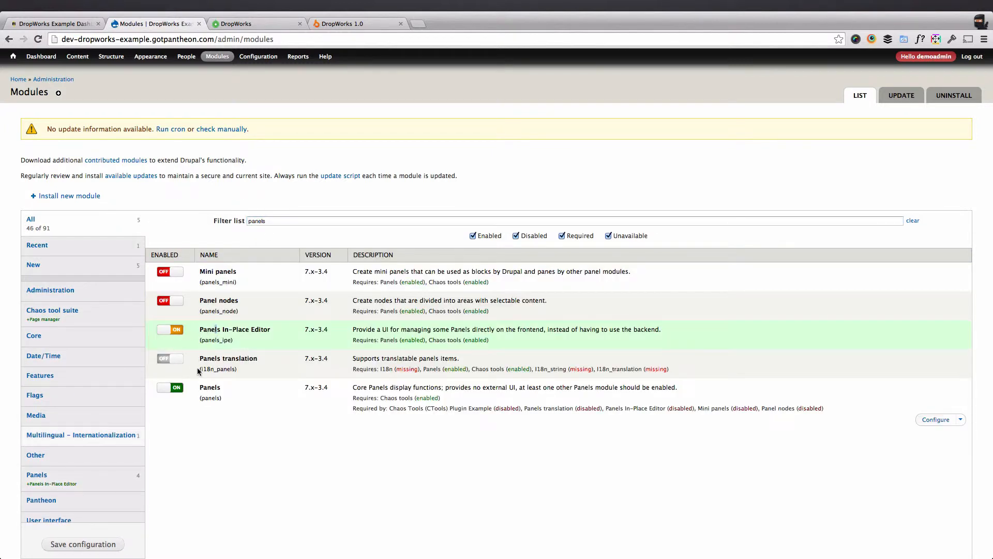
{"action": "scroll", "coordinate": [198, 371], "scroll_direction": "down", "scroll_amount": 3}
{"action": "left_click", "coordinate": [98, 523]}
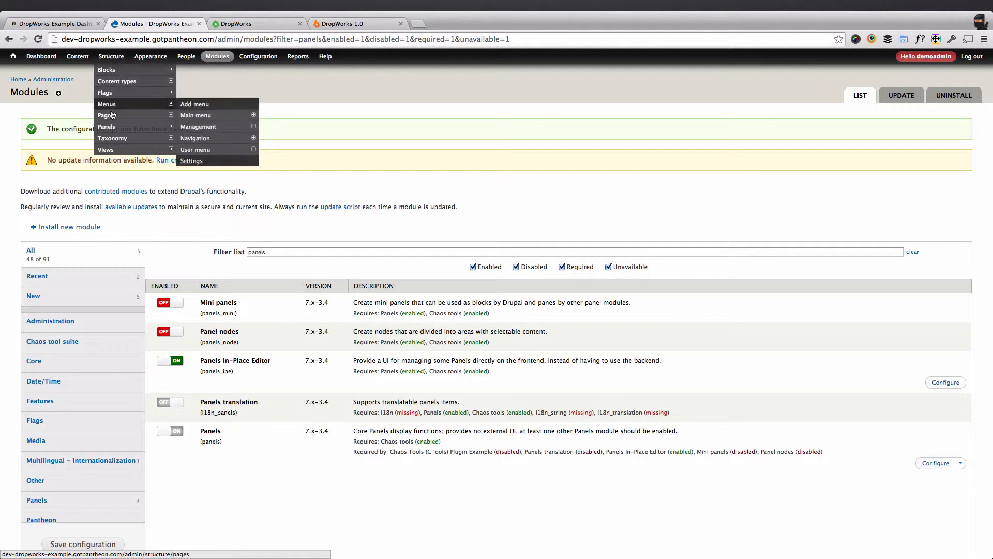
Start a new custom page with the administrative title Homepage and the path home.
{"action": "mouse_move", "coordinate": [112, 117]}
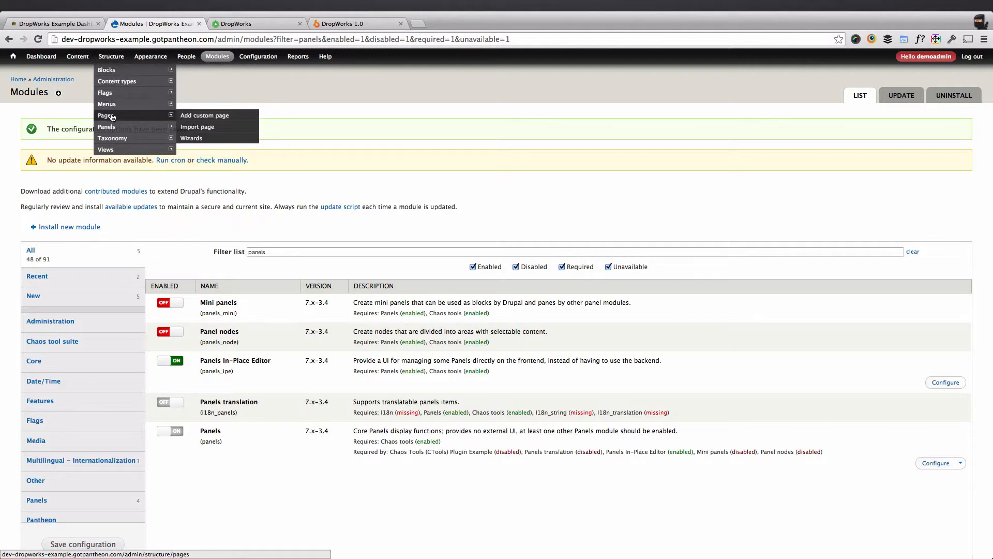
{"action": "left_click", "coordinate": [194, 116]}
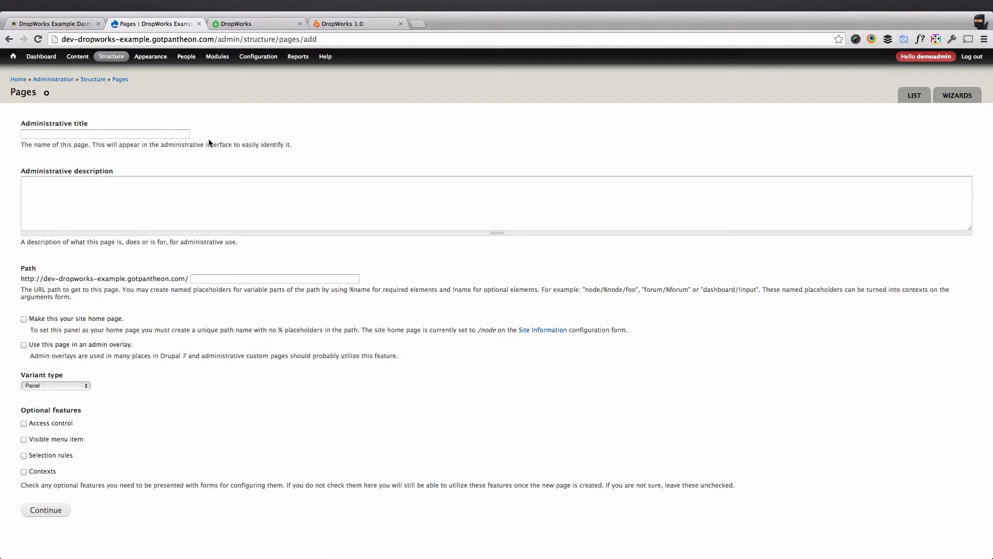
{"action": "left_click", "coordinate": [158, 135]}
{"action": "type", "text": "home"}
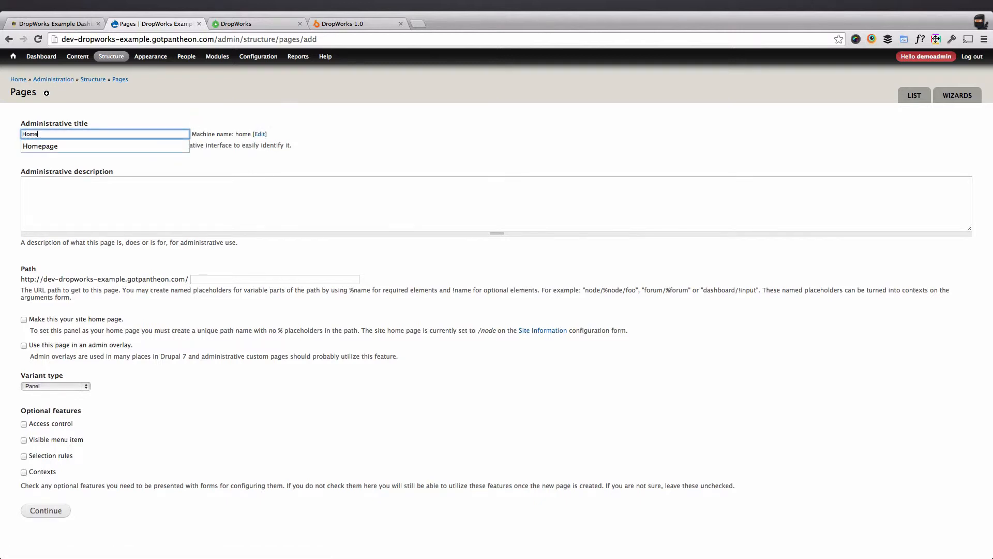
{"action": "key", "text": "Down"}
{"action": "key", "text": "Tab"}
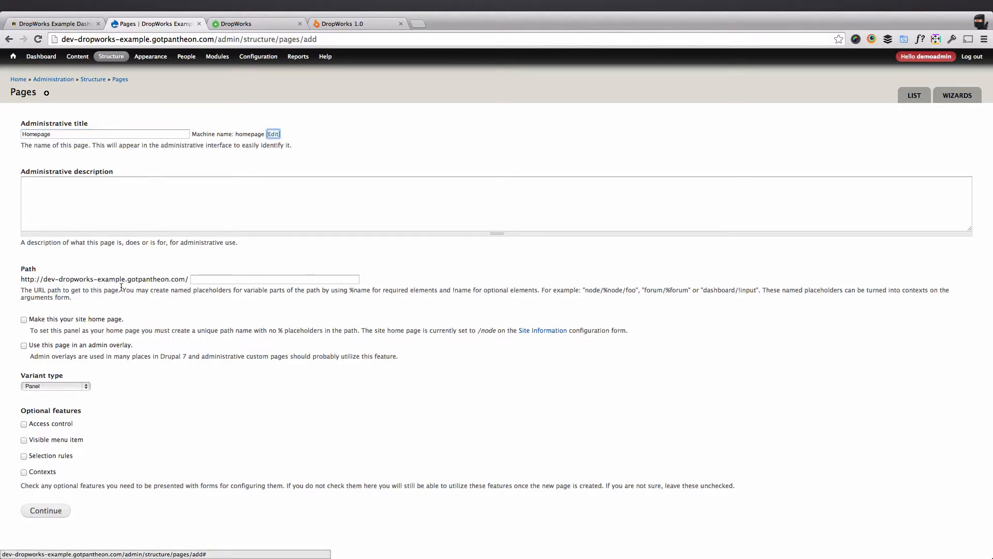
{"action": "left_click", "coordinate": [219, 279]}
{"action": "type", "text": "home"}
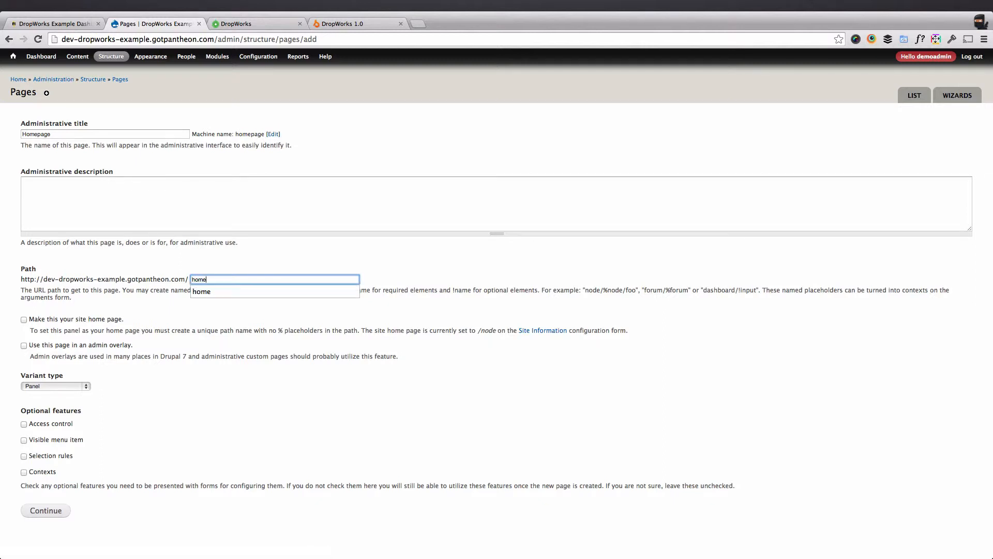
Make the new page the site home page and continue with the Panel variant to the layout choice.
{"action": "left_click", "coordinate": [102, 320]}
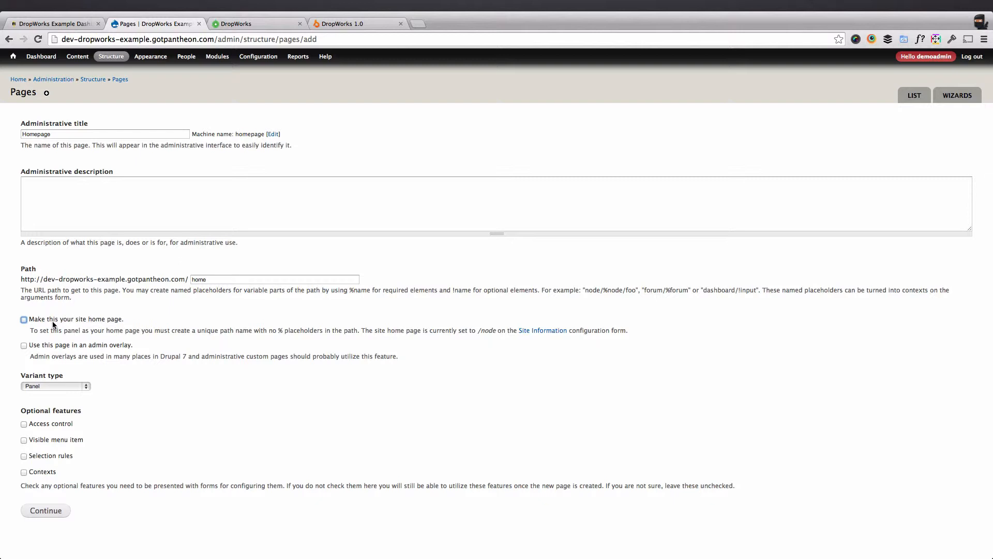
{"action": "left_click", "coordinate": [104, 322]}
{"action": "mouse_move", "coordinate": [259, 62]}
{"action": "mouse_move", "coordinate": [290, 161]}
{"action": "left_click", "coordinate": [54, 516]}
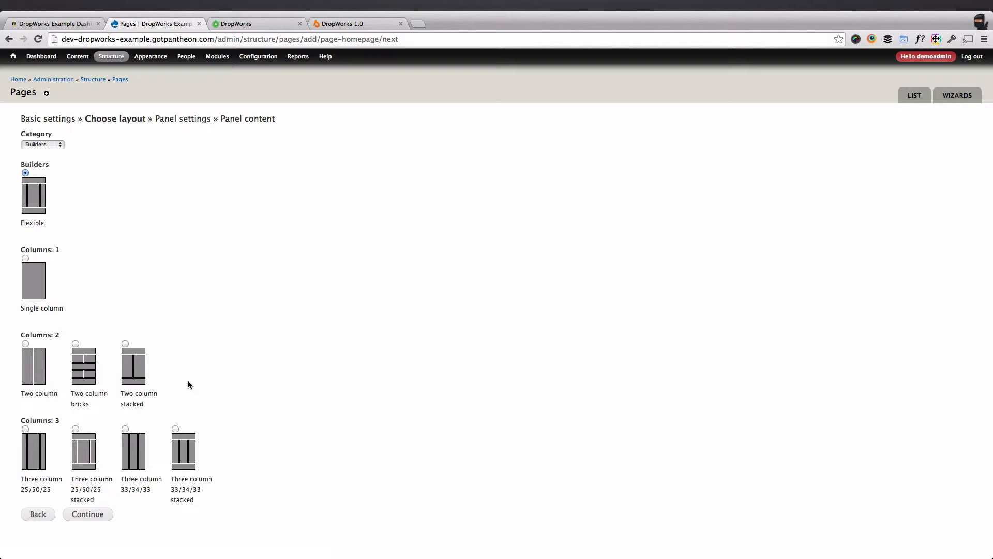
Set up the panel with the Three column 33/34/33 stacked layout, the In-Place Editor renderer and Drupal blocks/regions disabled.
{"action": "left_click", "coordinate": [178, 436]}
{"action": "left_click", "coordinate": [102, 514]}
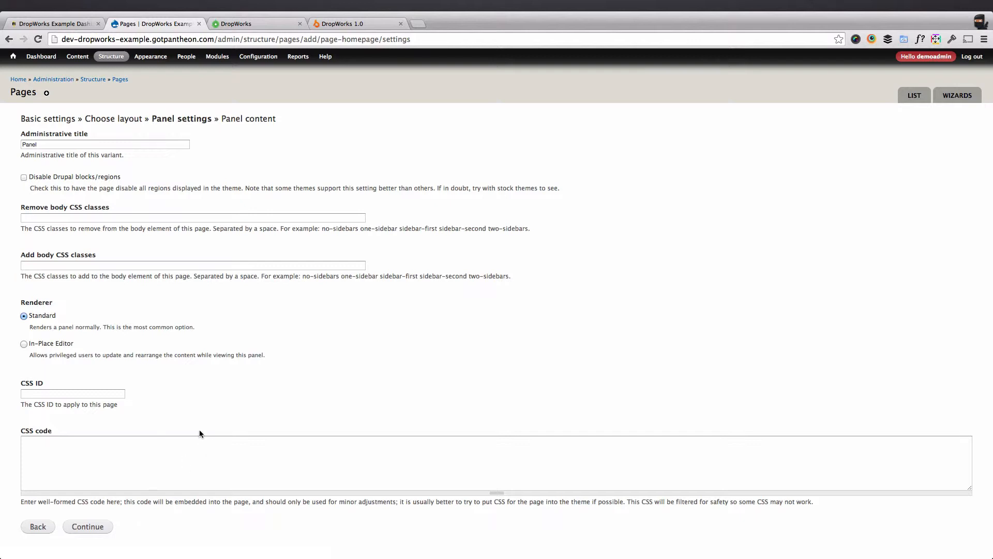
{"action": "left_click", "coordinate": [42, 345]}
{"action": "left_click", "coordinate": [94, 176]}
{"action": "left_click", "coordinate": [99, 531]}
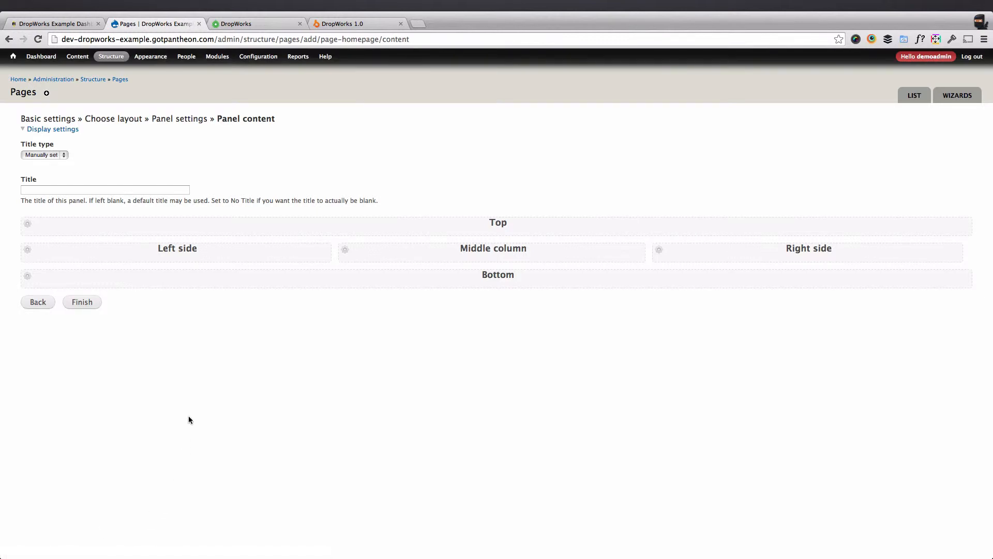
Start a new custom content pane in the Top region with the administrative title Hero Image.
{"action": "left_click", "coordinate": [31, 226]}
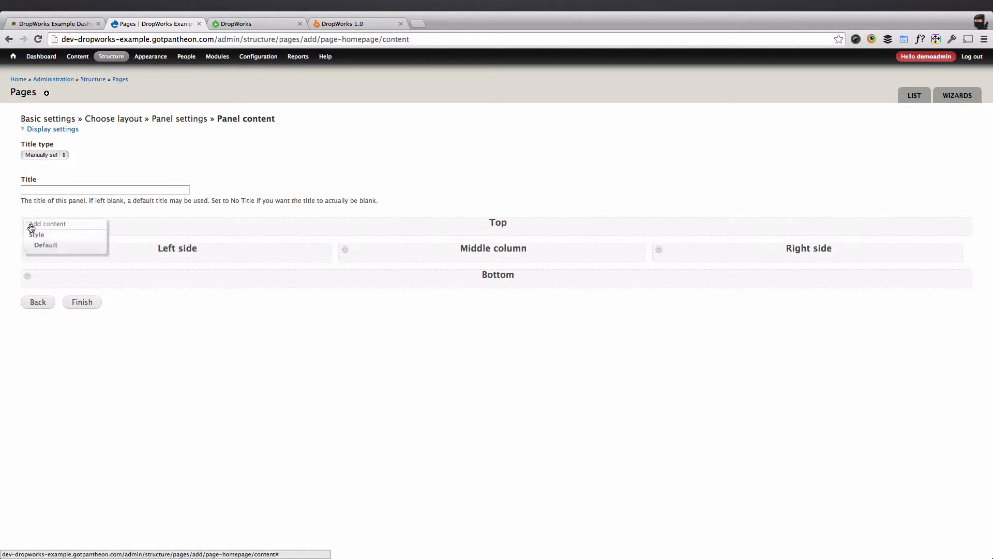
{"action": "left_click", "coordinate": [57, 226]}
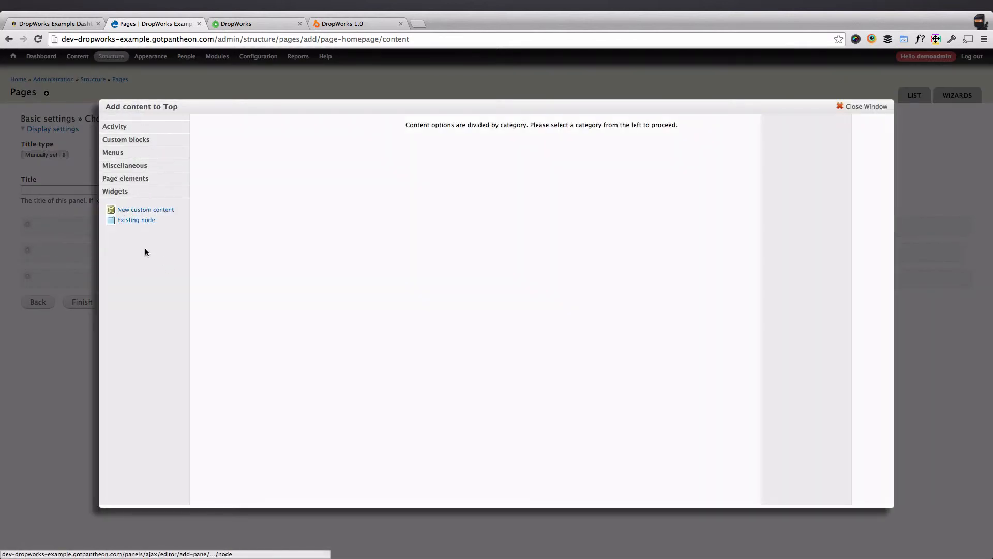
{"action": "left_click", "coordinate": [141, 166]}
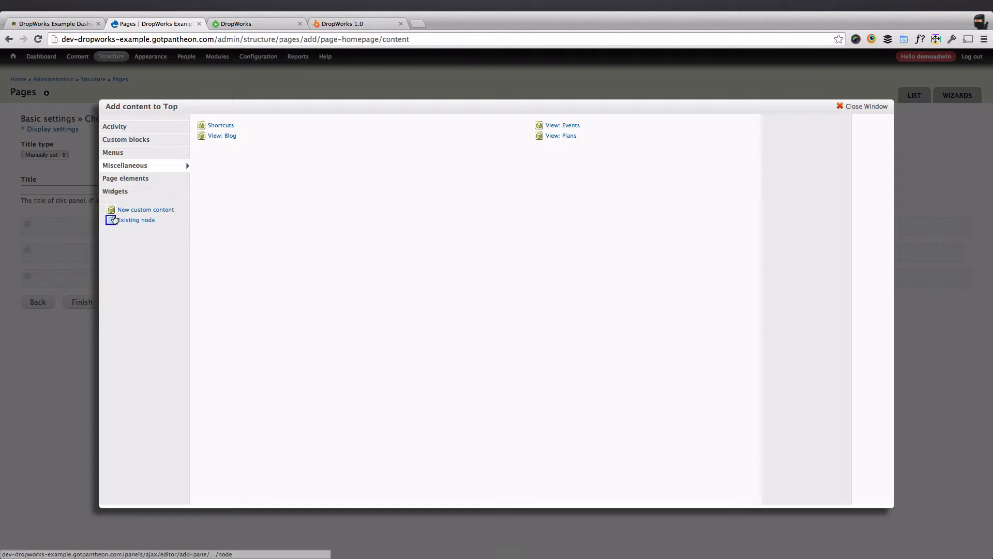
{"action": "left_click", "coordinate": [150, 211]}
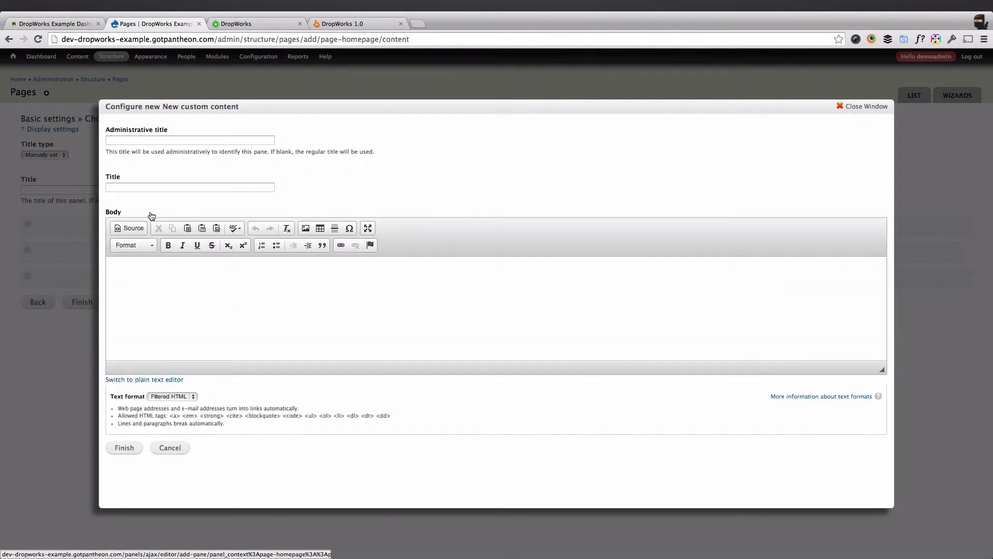
{"action": "left_click", "coordinate": [164, 140]}
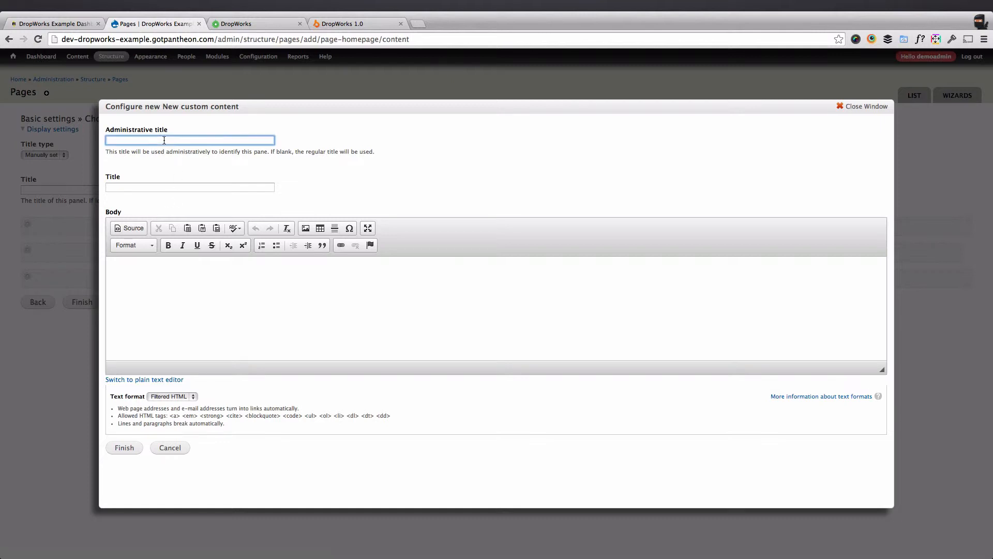
{"action": "type", "text": "Hero Image"}
Start inserting an image in the pane's body and upload Cowerks_Live_6.jpg from the Drupal-Site-Building folder to the server.
{"action": "left_click", "coordinate": [233, 279]}
{"action": "left_click", "coordinate": [303, 233]}
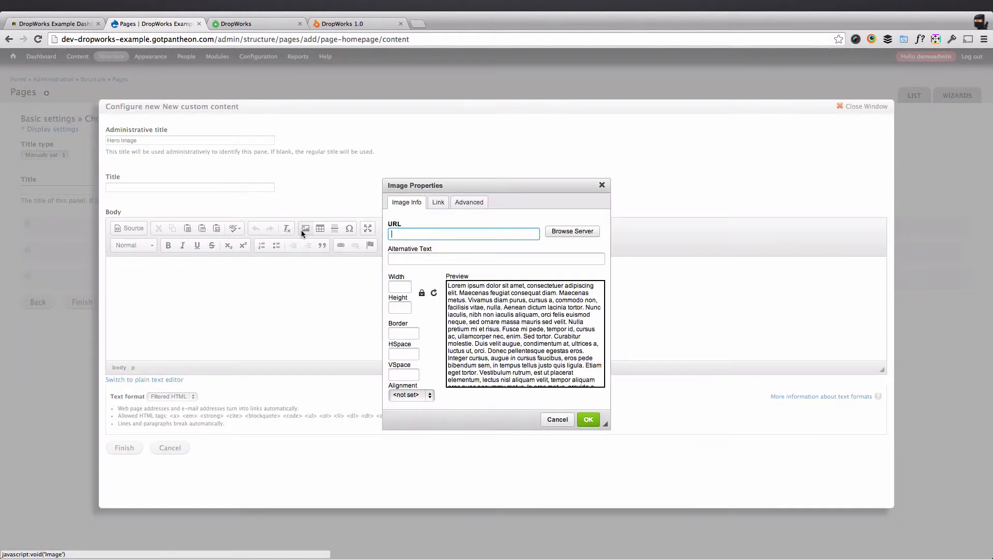
{"action": "left_click", "coordinate": [572, 230]}
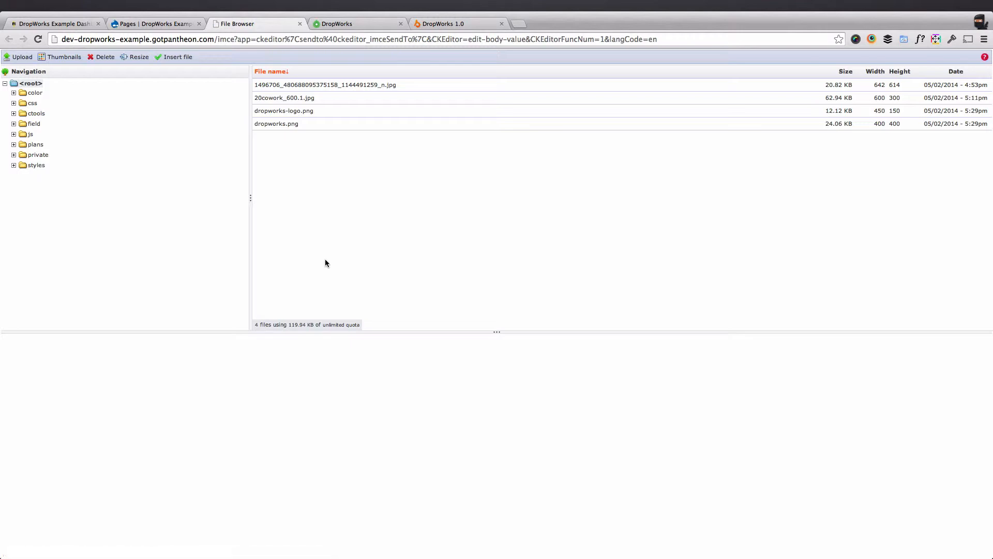
{"action": "left_click", "coordinate": [15, 58]}
{"action": "left_click", "coordinate": [33, 90]}
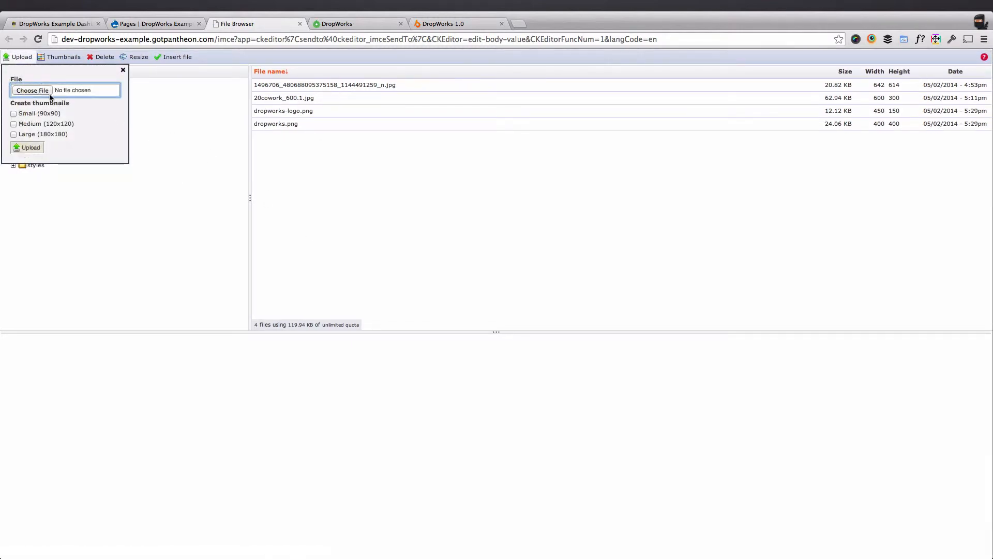
{"action": "left_click", "coordinate": [501, 221]}
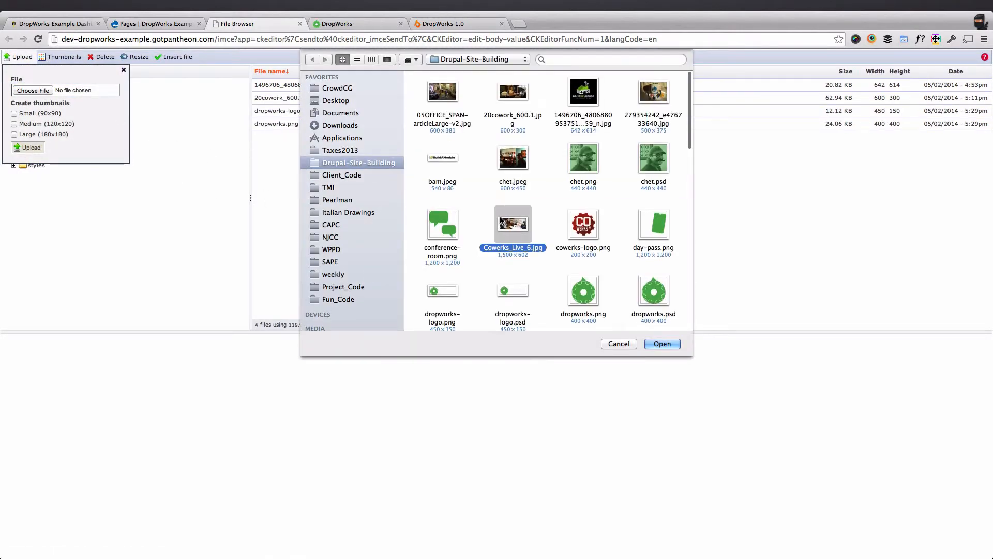
{"action": "left_click", "coordinate": [663, 343]}
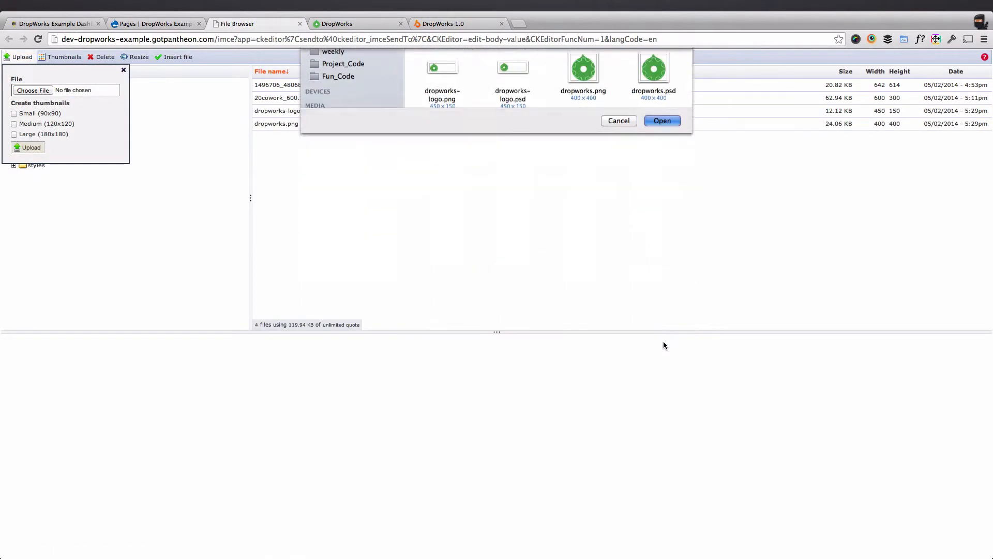
{"action": "left_click", "coordinate": [28, 149]}
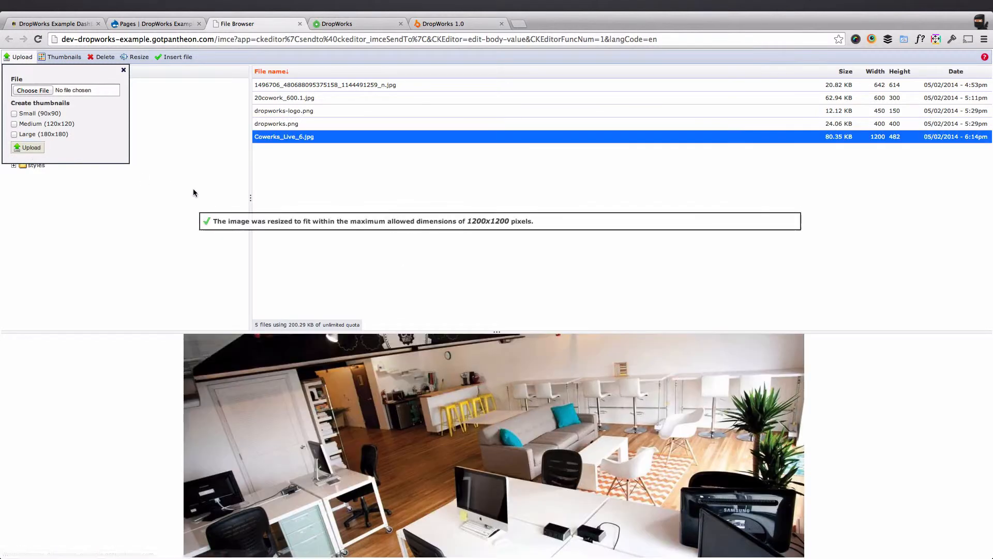
Insert the uploaded Cowerks_Live_6.jpg into the pane's body without changing any other image properties.
{"action": "left_click", "coordinate": [366, 137]}
{"action": "double_click", "coordinate": [365, 136]}
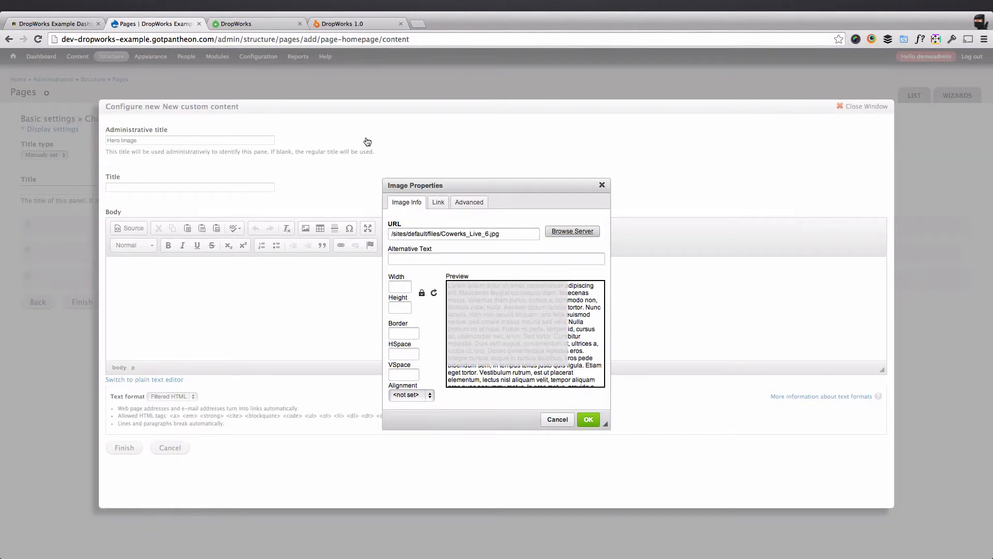
{"action": "left_click", "coordinate": [590, 420]}
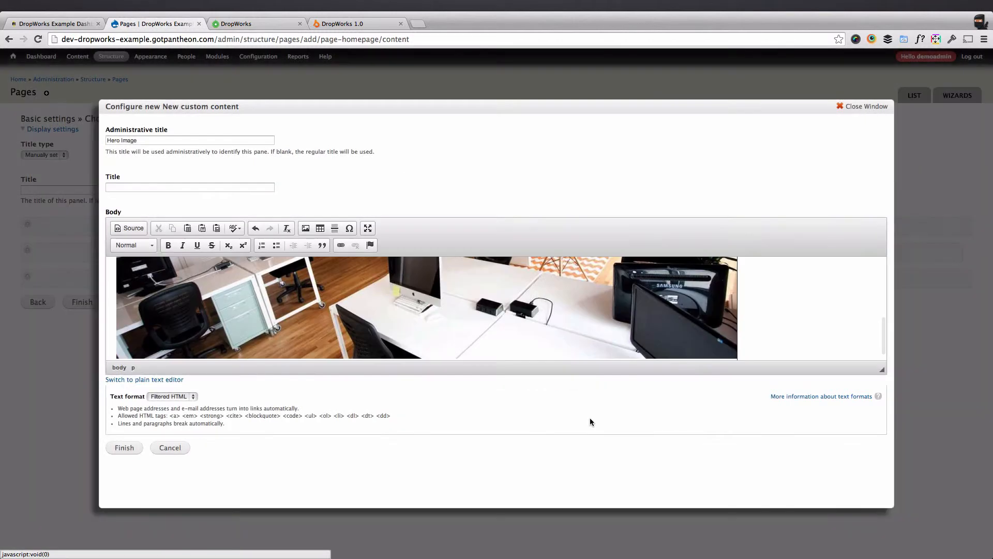
Add the line "Working Alone...Together!" above the image in the pane's body.
{"action": "scroll", "coordinate": [169, 280], "scroll_direction": "up", "scroll_amount": 2}
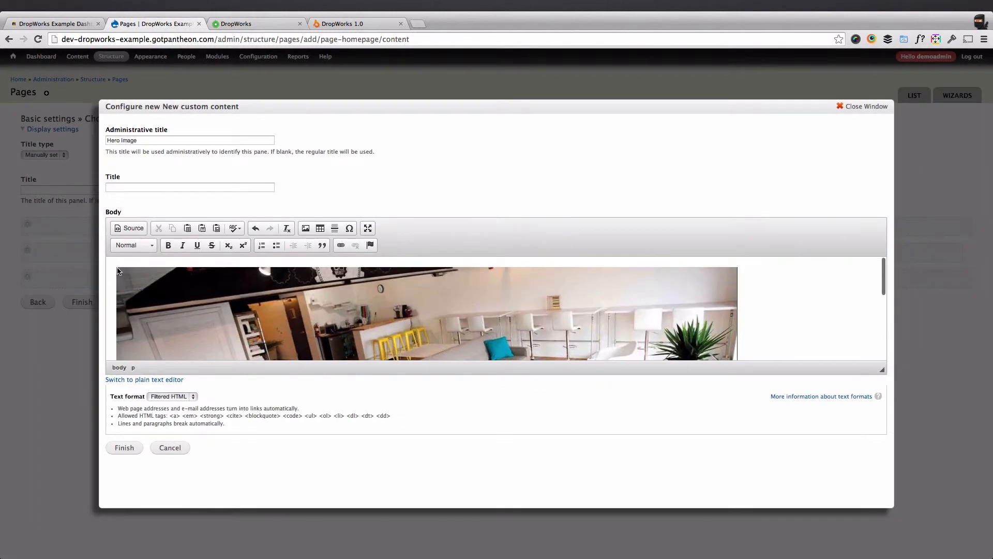
{"action": "scroll", "coordinate": [115, 286], "scroll_direction": "down", "scroll_amount": 5}
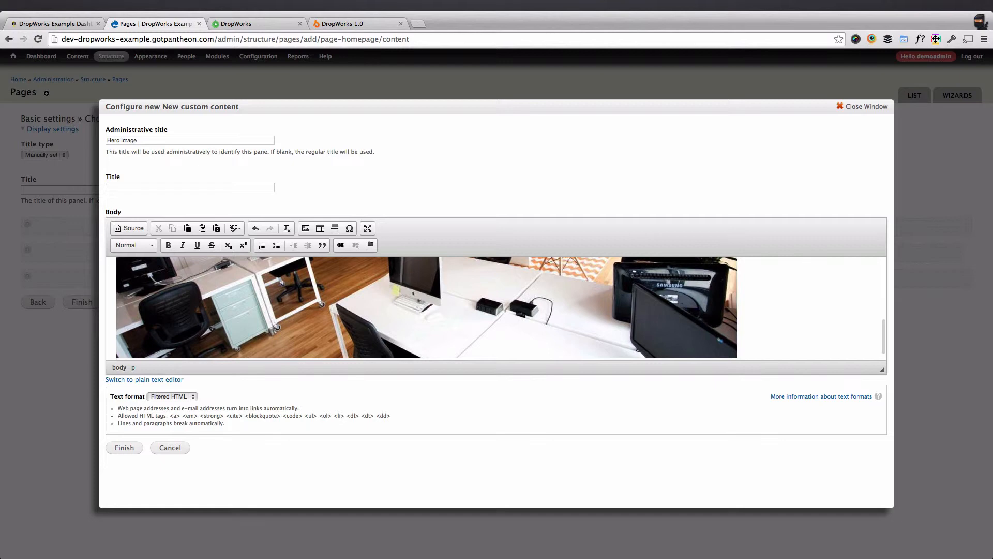
{"action": "key", "text": "Up"}
{"action": "type", "text": "Workin"}
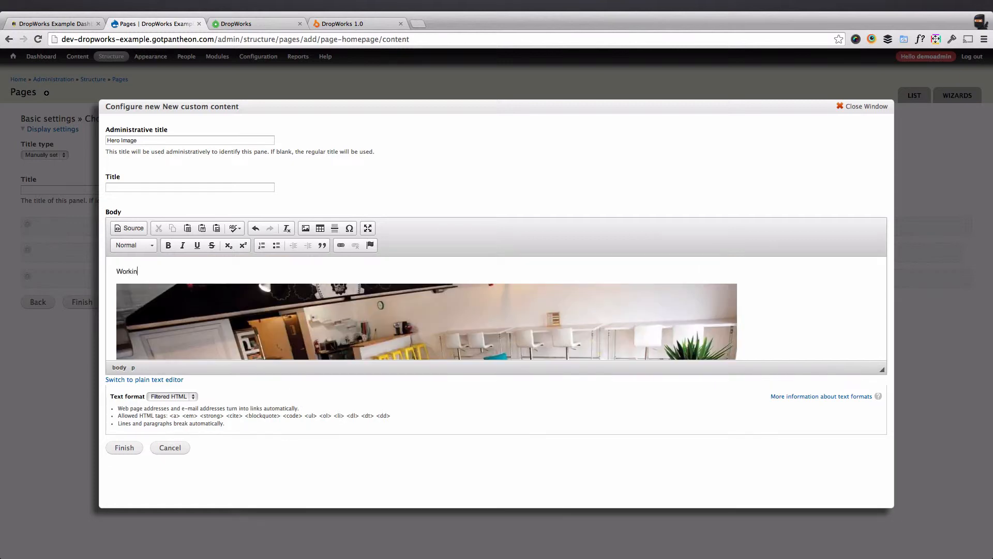
{"action": "type", "text": "g Alone...Together!"}
Format only the "Working Alone...Together!" line as Heading 1.
{"action": "key", "text": "super+a"}
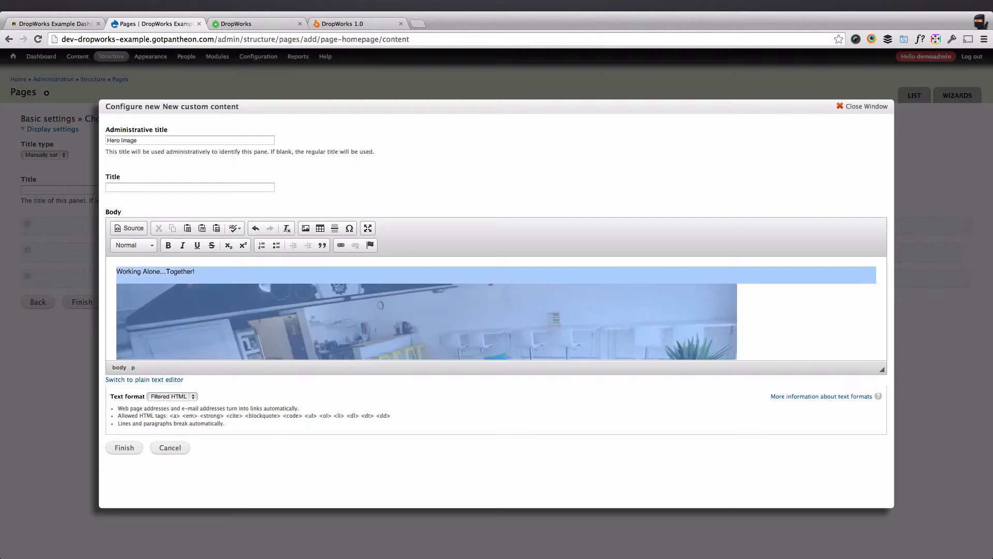
{"action": "left_click", "coordinate": [70, 269]}
{"action": "left_click", "coordinate": [199, 269]}
{"action": "left_click_drag", "start_coordinate": [198, 268], "coordinate": [81, 268]}
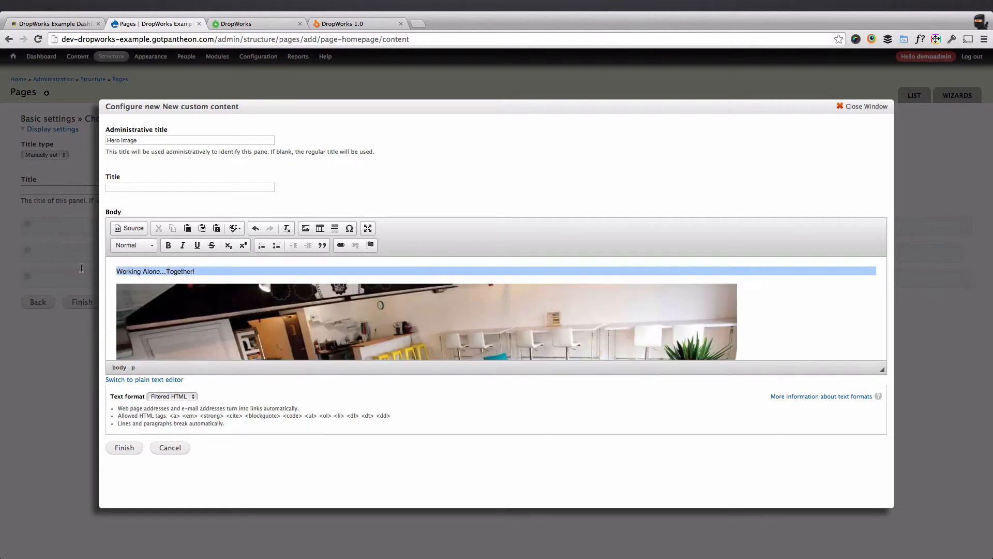
{"action": "left_click", "coordinate": [144, 245]}
{"action": "left_click", "coordinate": [160, 316]}
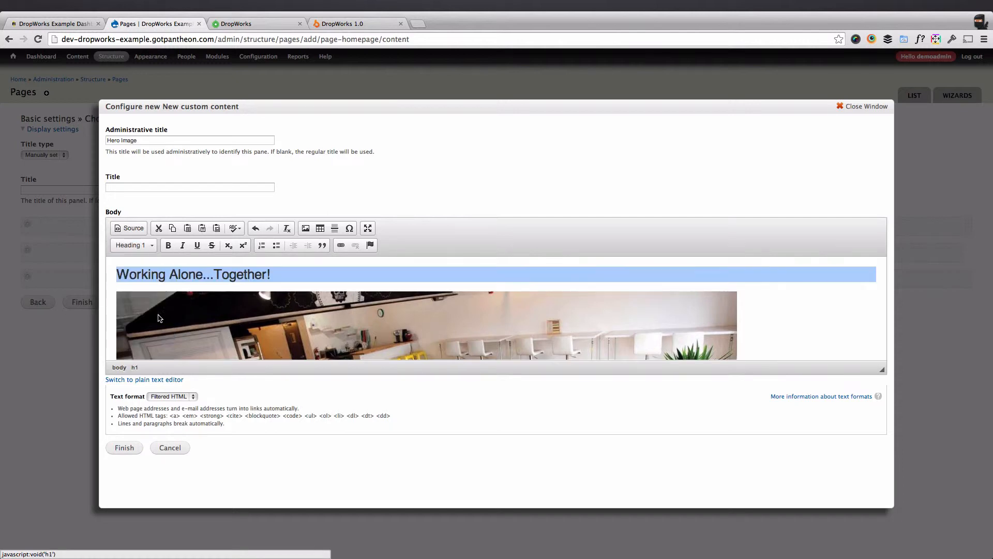
Set the body's text format to Full HTML and finish the Hero Image pane.
{"action": "left_click", "coordinate": [185, 397]}
{"action": "left_click", "coordinate": [181, 406]}
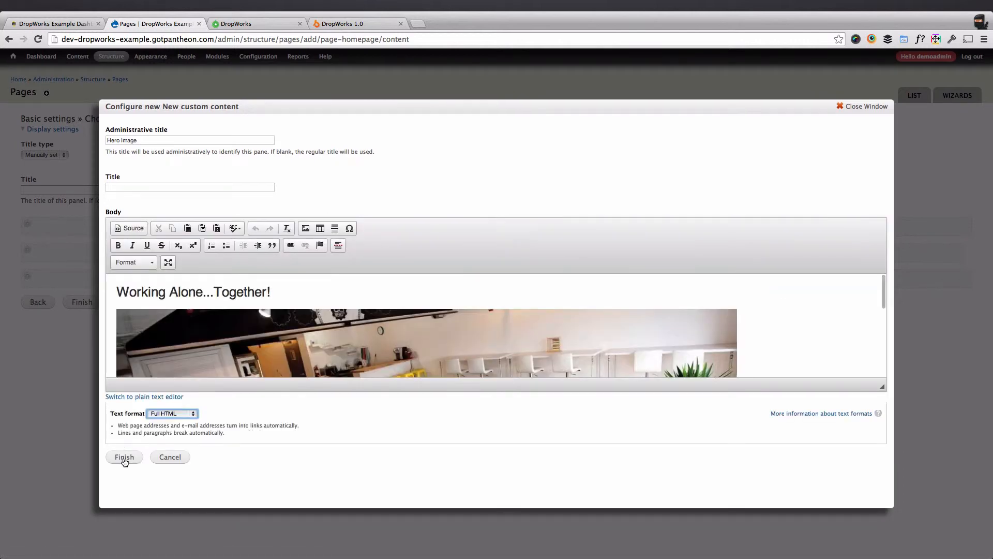
{"action": "left_click", "coordinate": [124, 447]}
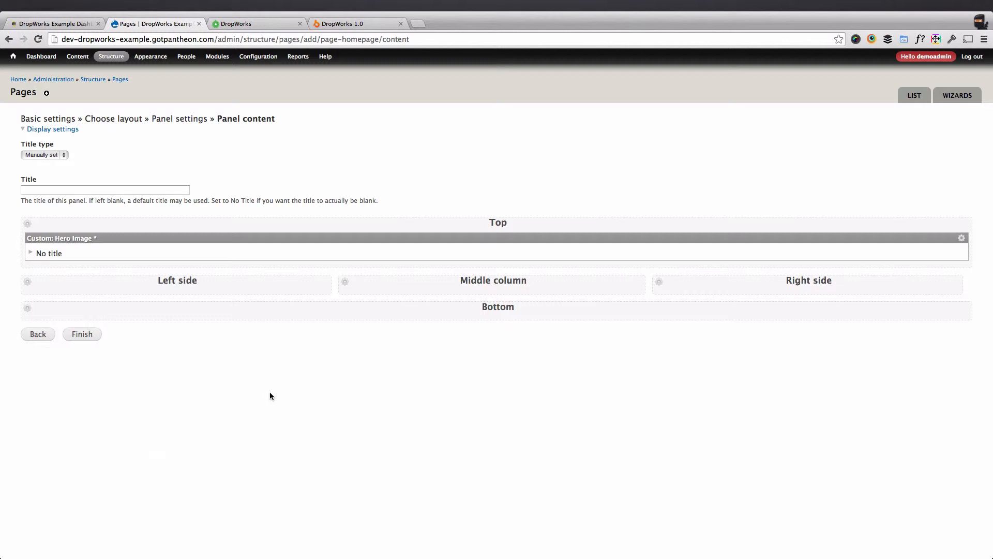
Finish the page wizard, save the Homepage page, and reload the site's front page to check its heading.
{"action": "left_click", "coordinate": [82, 334]}
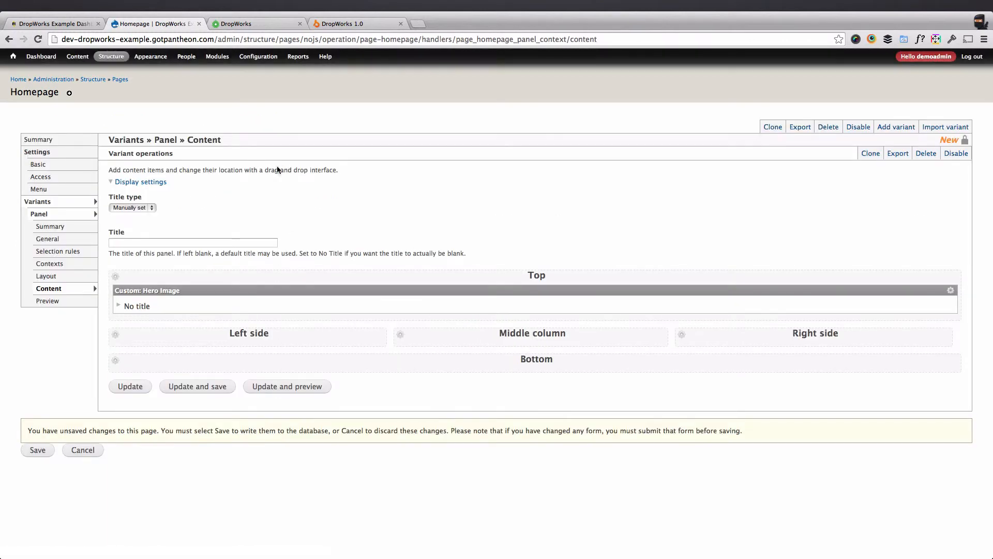
{"action": "left_click", "coordinate": [191, 387]}
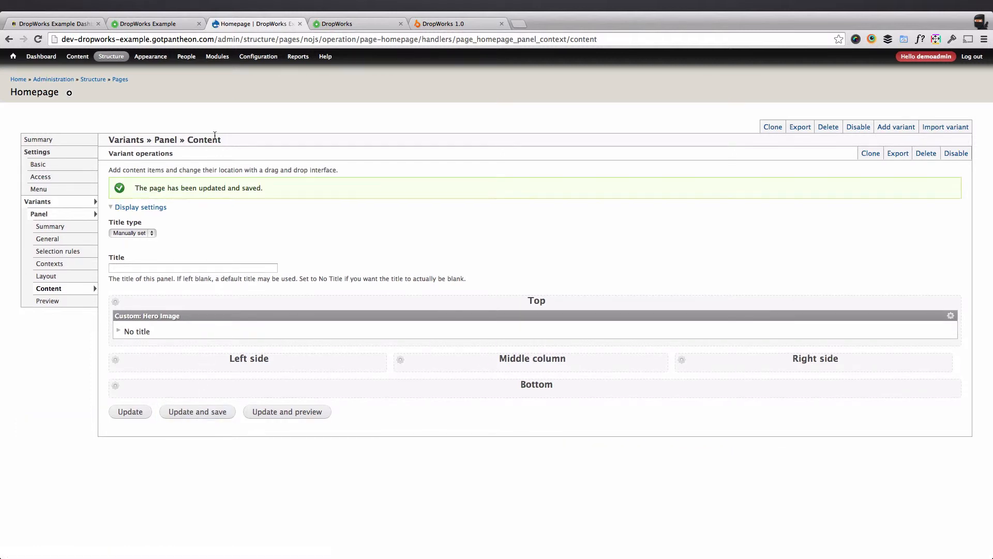
{"action": "left_click", "coordinate": [150, 24]}
{"action": "left_click", "coordinate": [38, 39]}
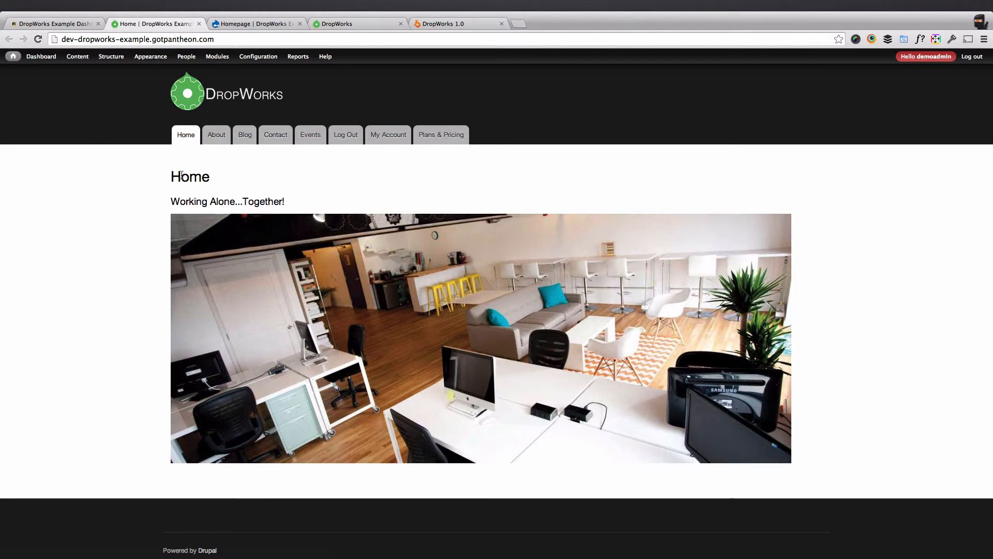
{"action": "left_click_drag", "start_coordinate": [208, 178], "coordinate": [152, 175]}
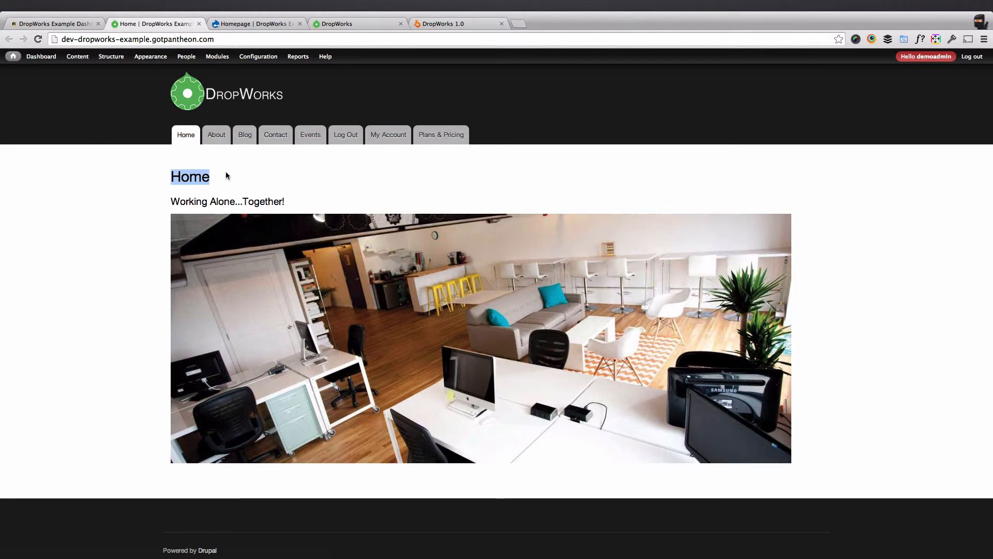
Set the panel's title type to No title, save the page, and reload the front page.
{"action": "left_click", "coordinate": [234, 23]}
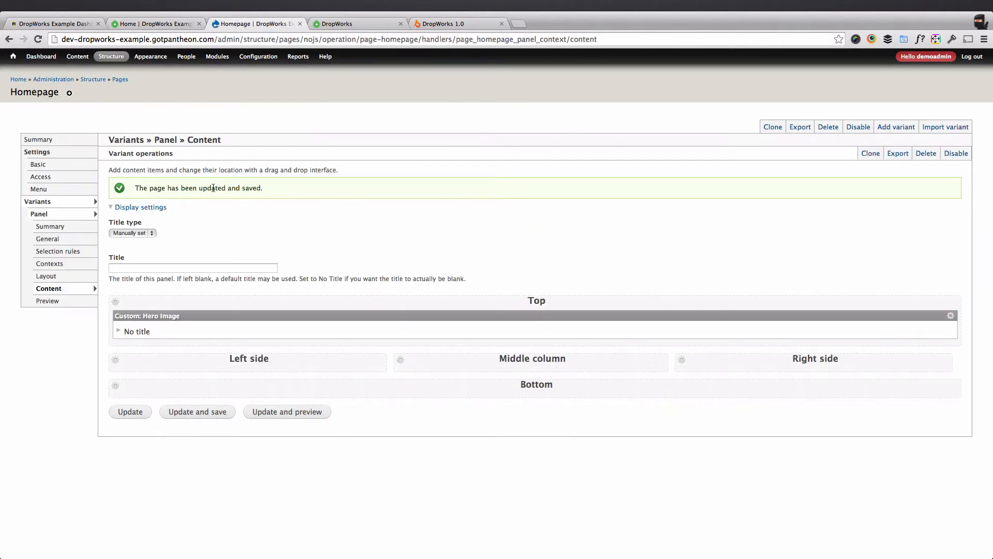
{"action": "left_click", "coordinate": [136, 233]}
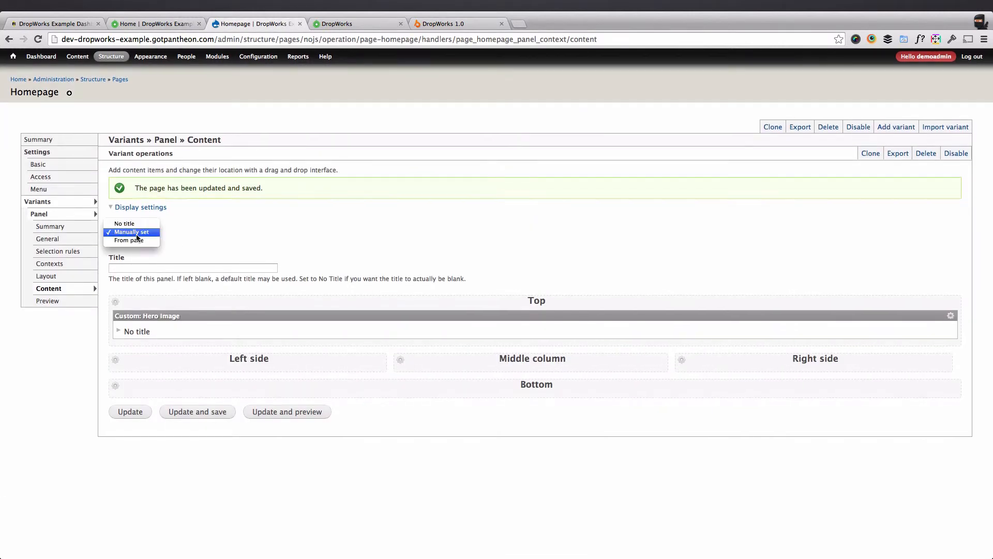
{"action": "left_click", "coordinate": [132, 225]}
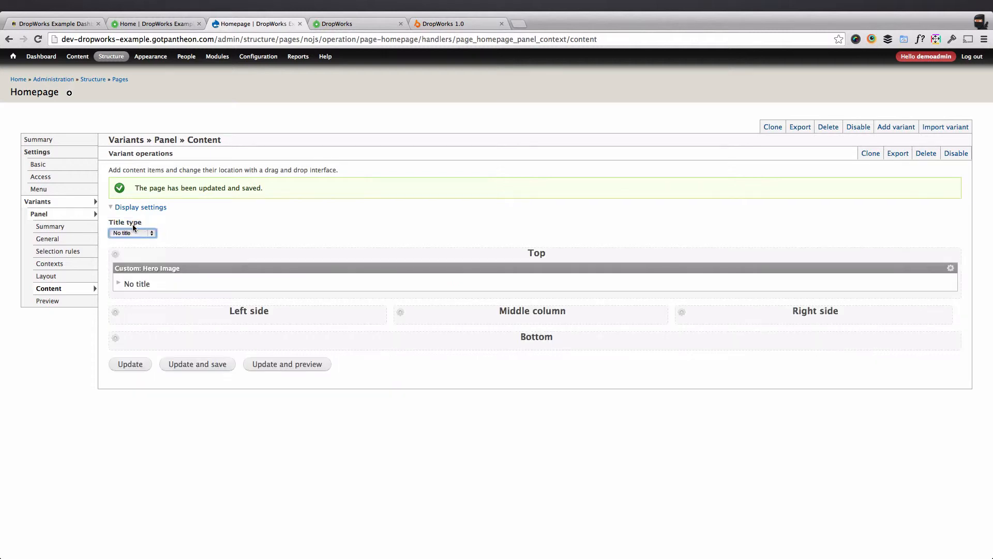
{"action": "left_click", "coordinate": [217, 364]}
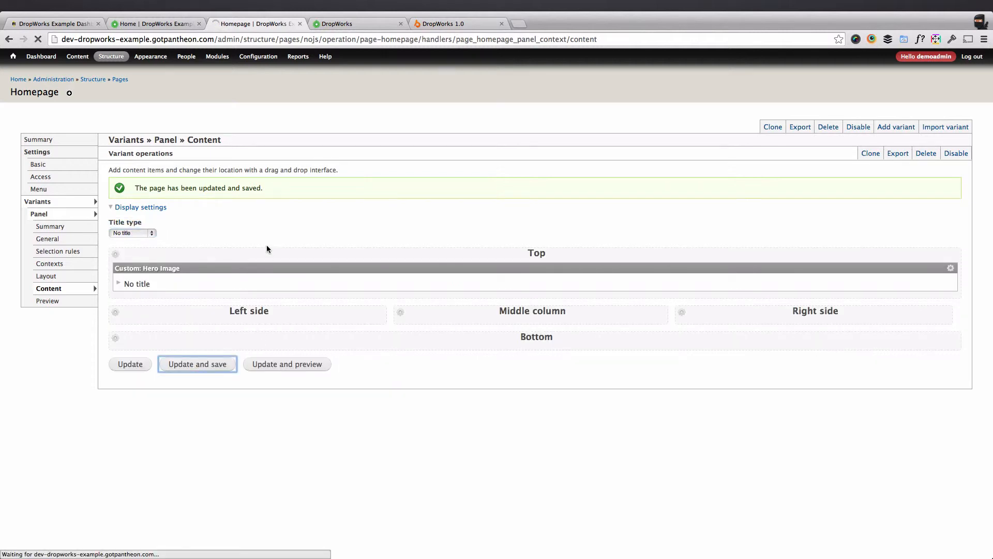
{"action": "left_click", "coordinate": [132, 24]}
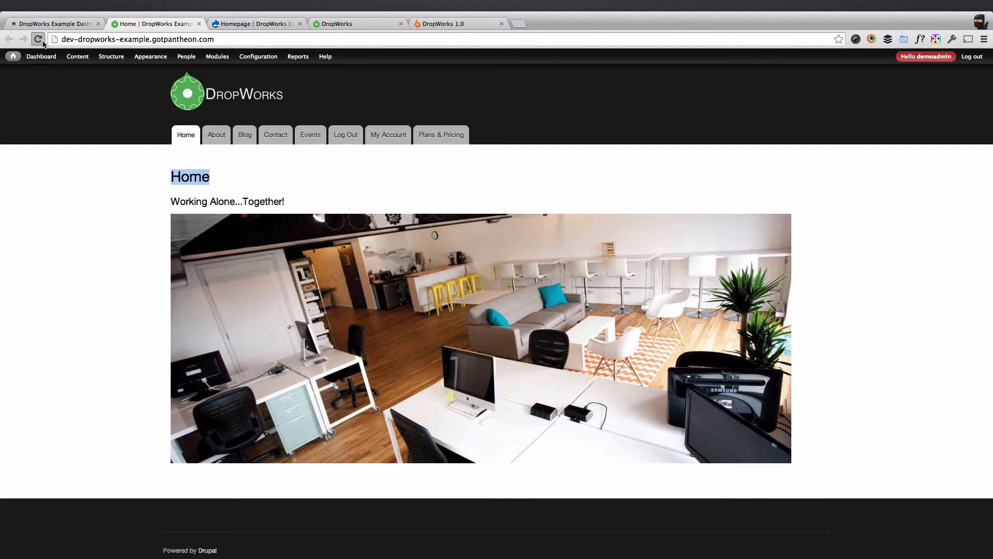
{"action": "left_click", "coordinate": [43, 42]}
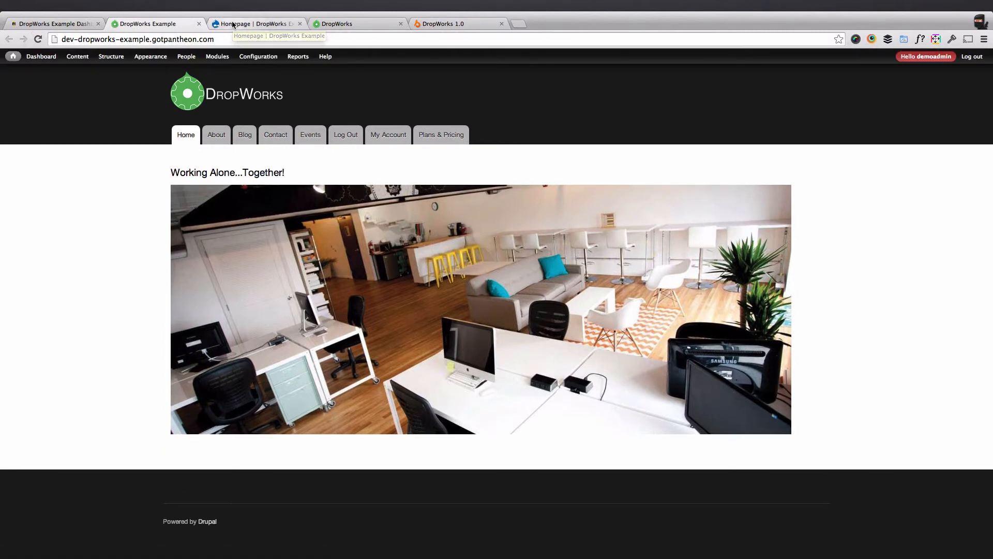
Add the Plans view to the Homepage panel's Left side region, without overriding its title.
{"action": "left_click", "coordinate": [233, 25]}
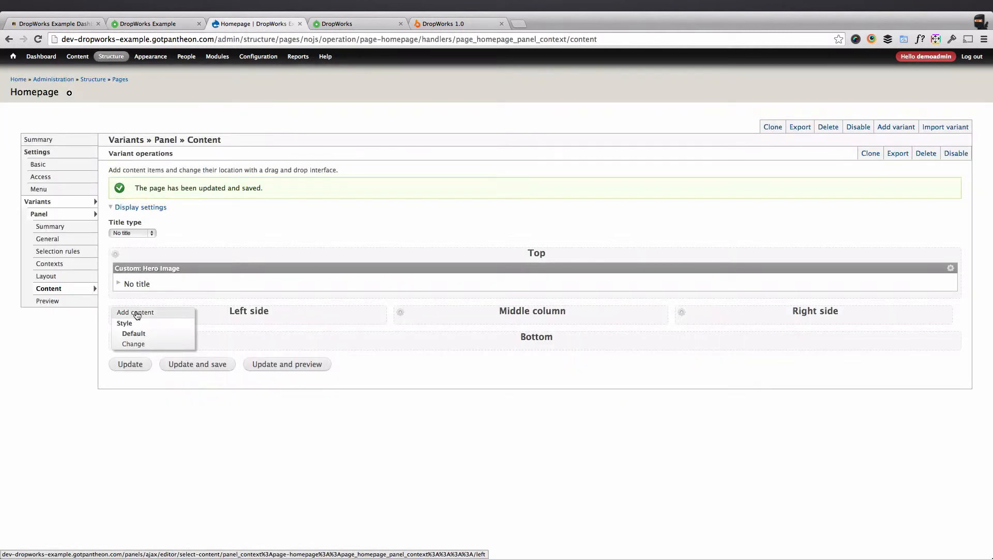
{"action": "left_click", "coordinate": [137, 314]}
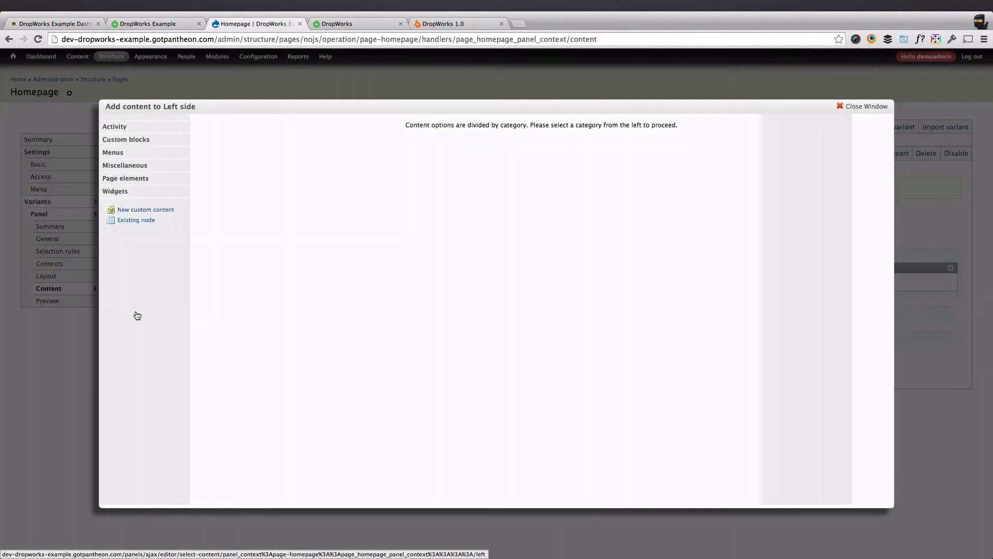
{"action": "left_click", "coordinate": [128, 167]}
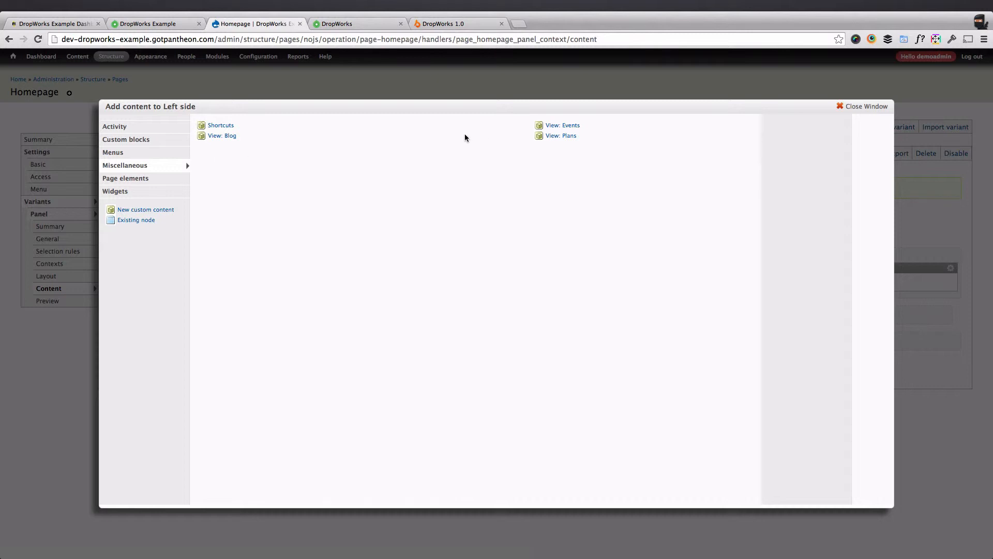
{"action": "left_click", "coordinate": [557, 137]}
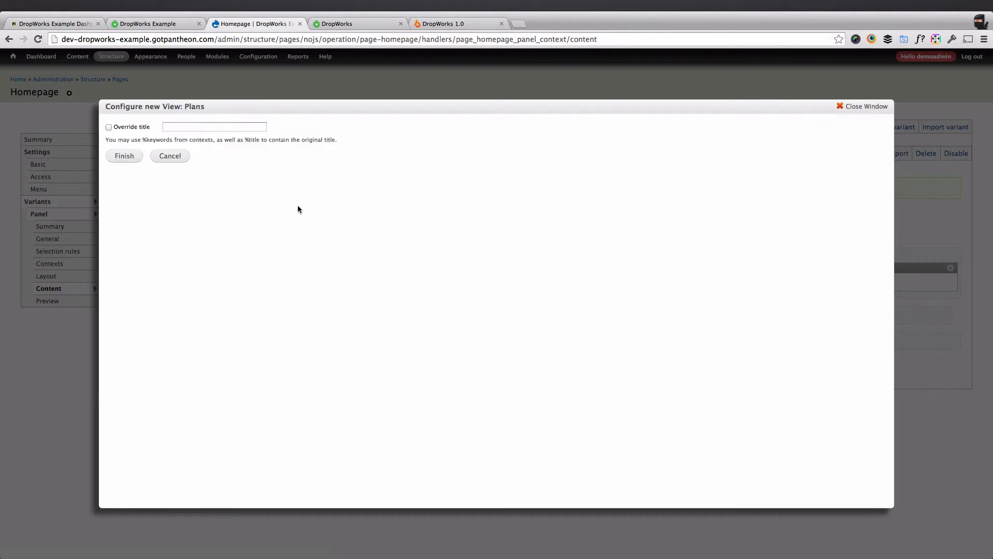
{"action": "left_click", "coordinate": [125, 156]}
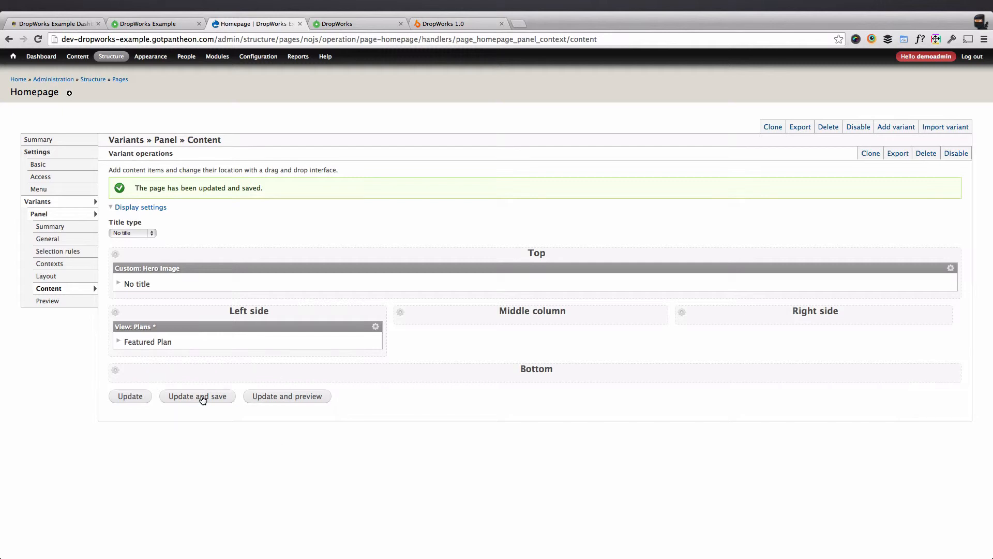
Save the Homepage panel and reload the site's front page to check the Featured Plan section.
{"action": "left_click", "coordinate": [200, 398]}
{"action": "left_click", "coordinate": [139, 23]}
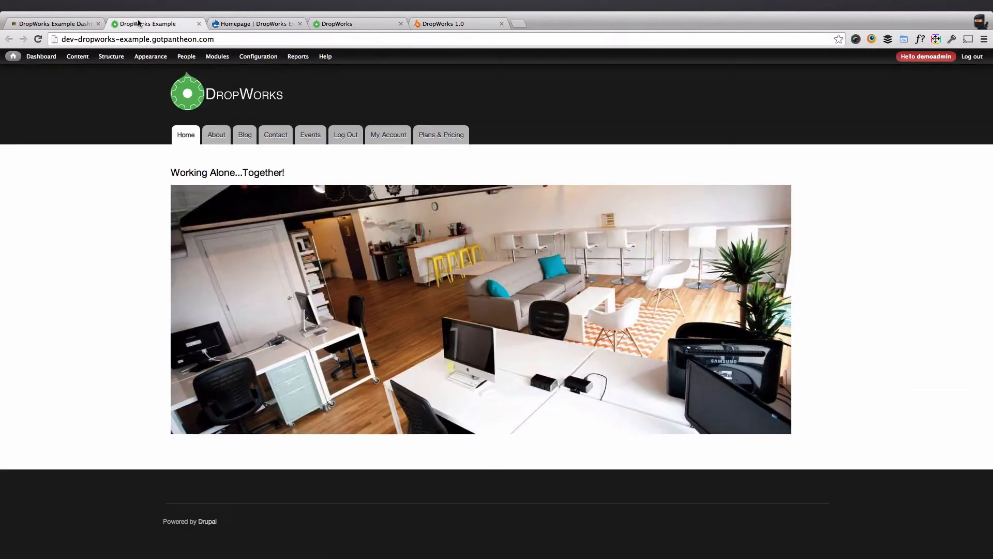
{"action": "left_click", "coordinate": [38, 39]}
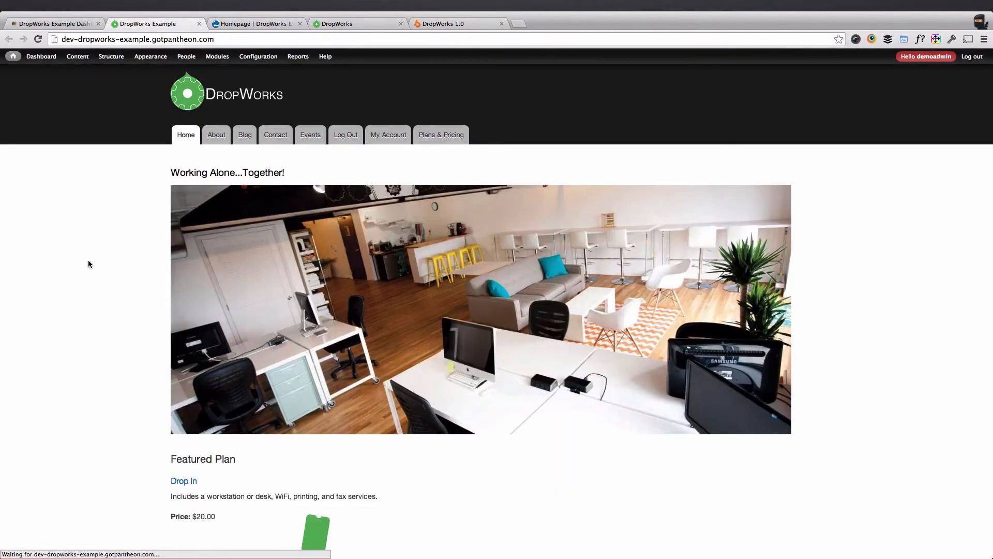
{"action": "scroll", "coordinate": [111, 282], "scroll_direction": "down", "scroll_amount": 3}
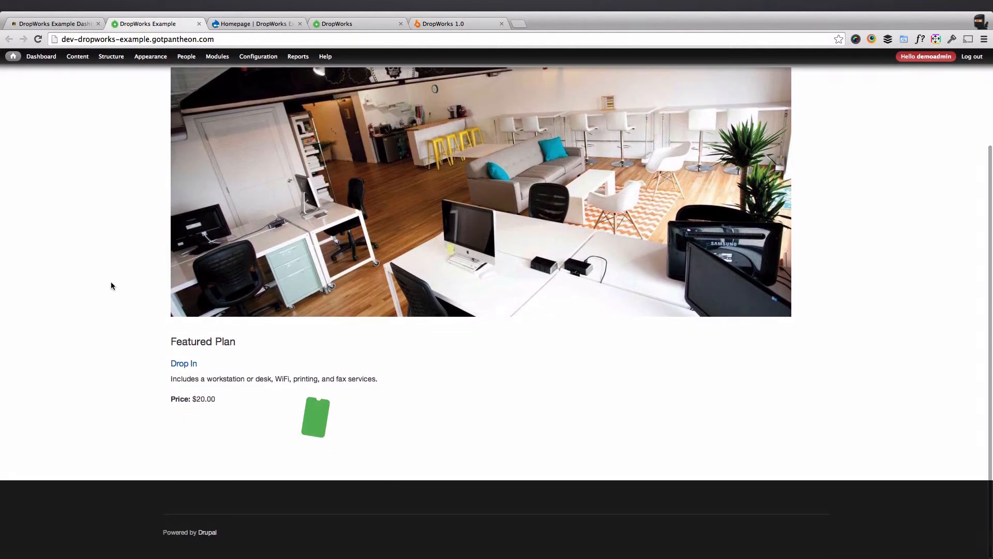
{"action": "scroll", "coordinate": [111, 284], "scroll_direction": "up", "scroll_amount": 3}
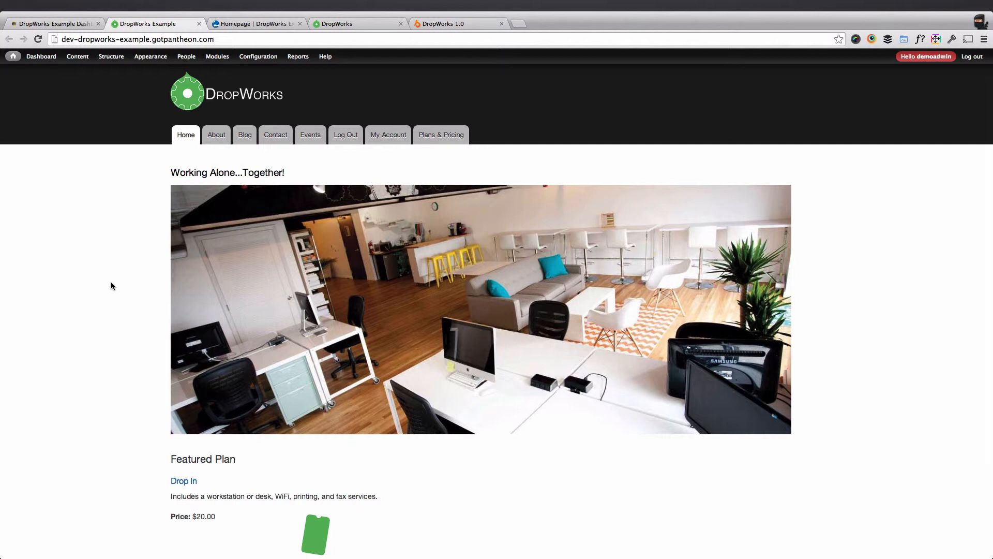
Set the Homepage panel variant's renderer to In-Place Editor, save it, and return to the panel's content settings.
{"action": "left_click", "coordinate": [241, 25]}
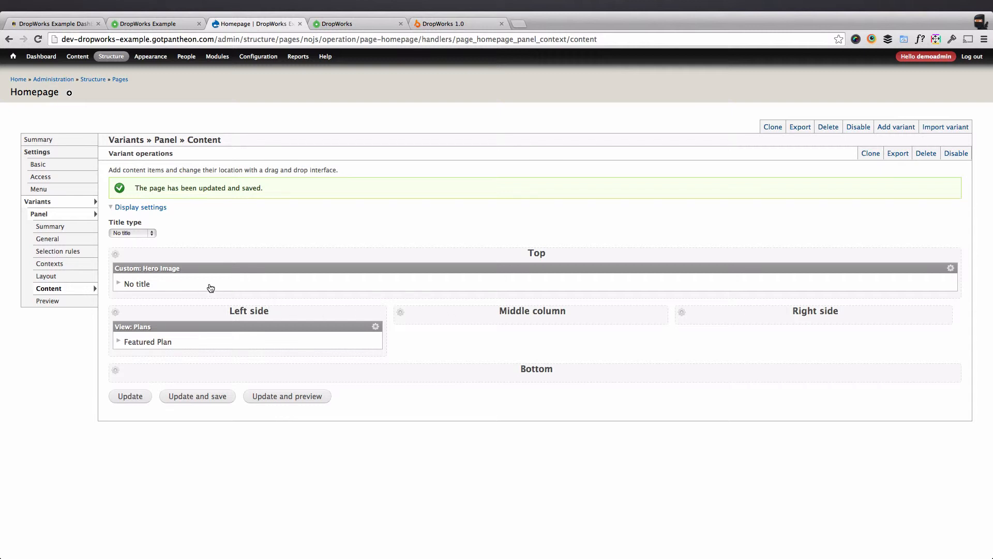
{"action": "left_click", "coordinate": [60, 241]}
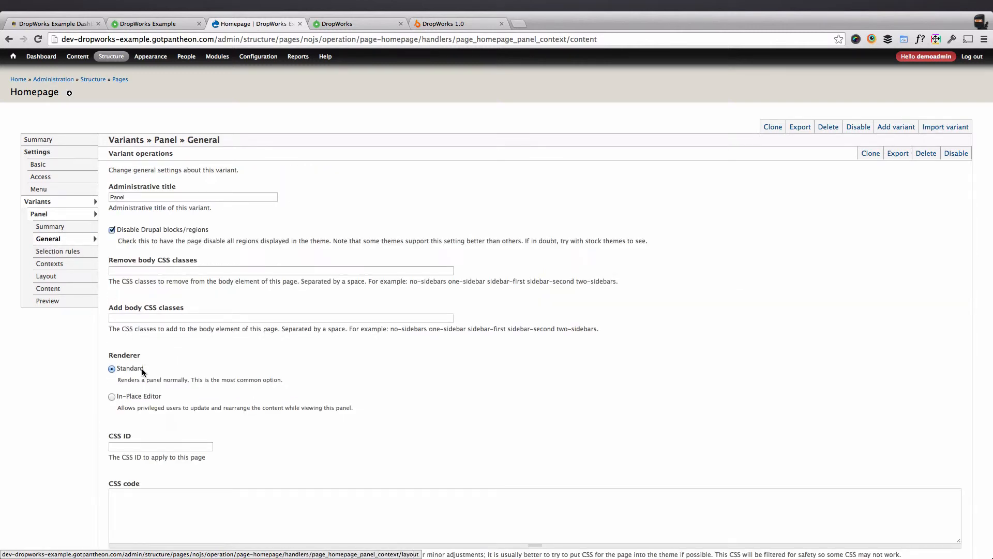
{"action": "left_click", "coordinate": [118, 397]}
{"action": "scroll", "coordinate": [118, 395], "scroll_direction": "down", "scroll_amount": 3}
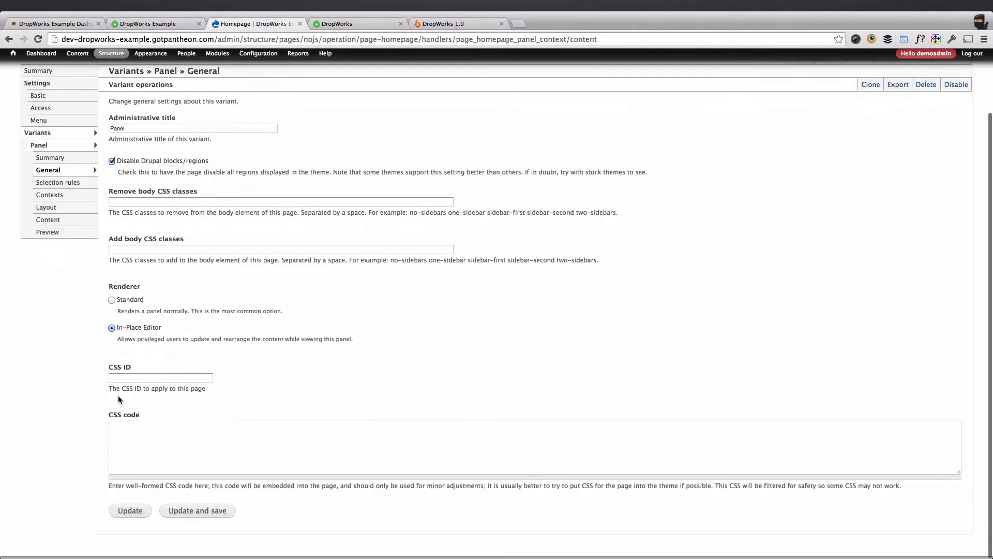
{"action": "left_click", "coordinate": [192, 514]}
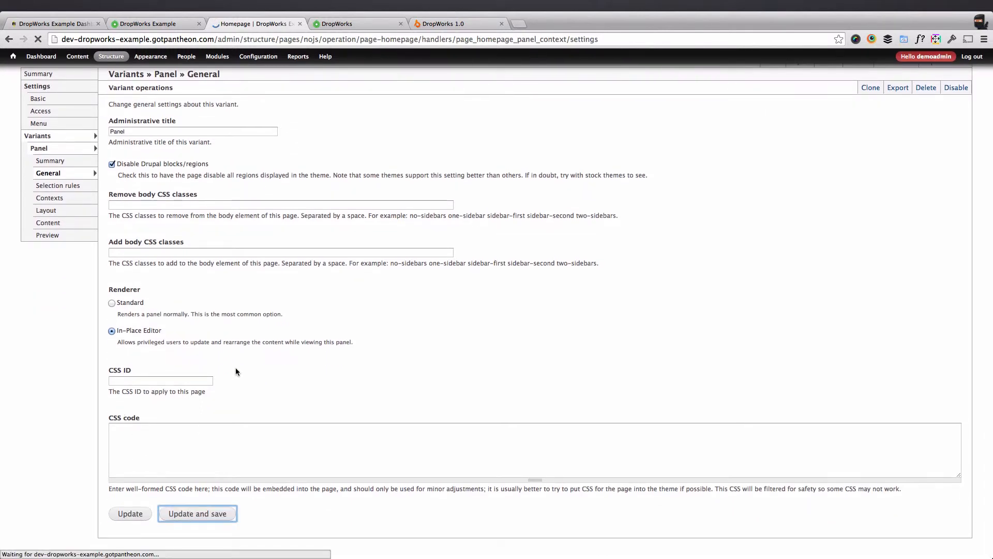
{"action": "scroll", "coordinate": [236, 371], "scroll_direction": "down", "scroll_amount": 2}
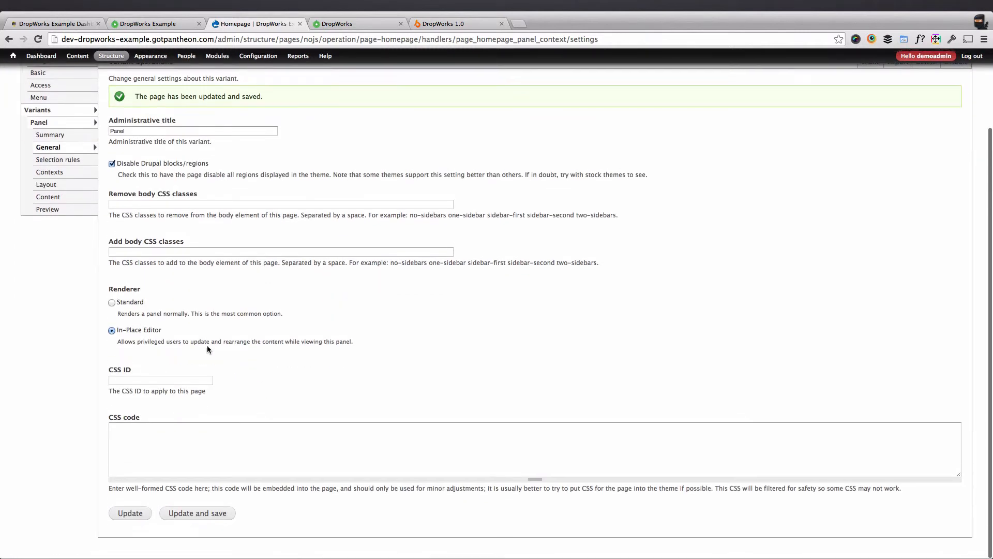
{"action": "scroll", "coordinate": [84, 347], "scroll_direction": "up", "scroll_amount": 3}
{"action": "left_click", "coordinate": [52, 223]}
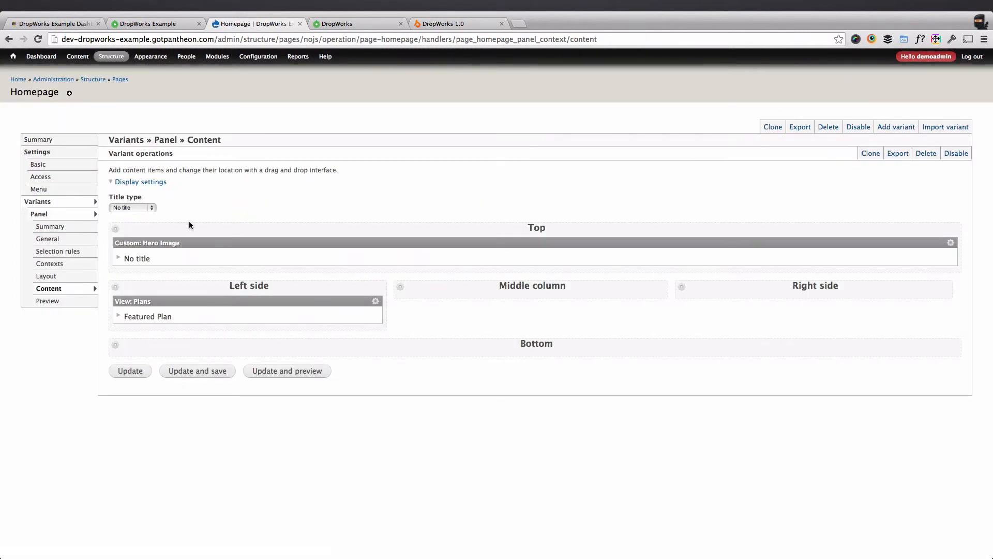
Reload the site's front page and start customizing it with the in-place editor.
{"action": "left_click", "coordinate": [157, 25]}
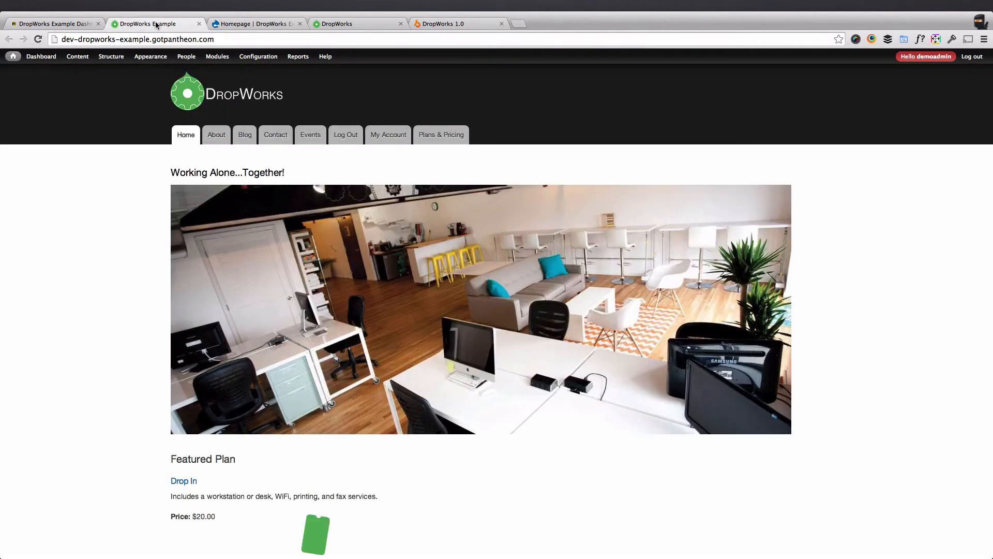
{"action": "left_click", "coordinate": [40, 41]}
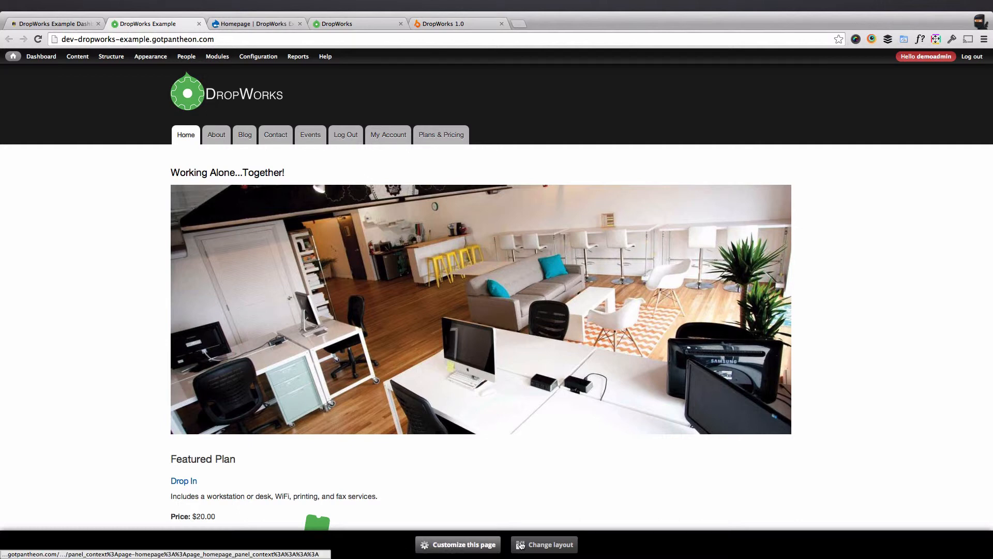
{"action": "left_click", "coordinate": [489, 546]}
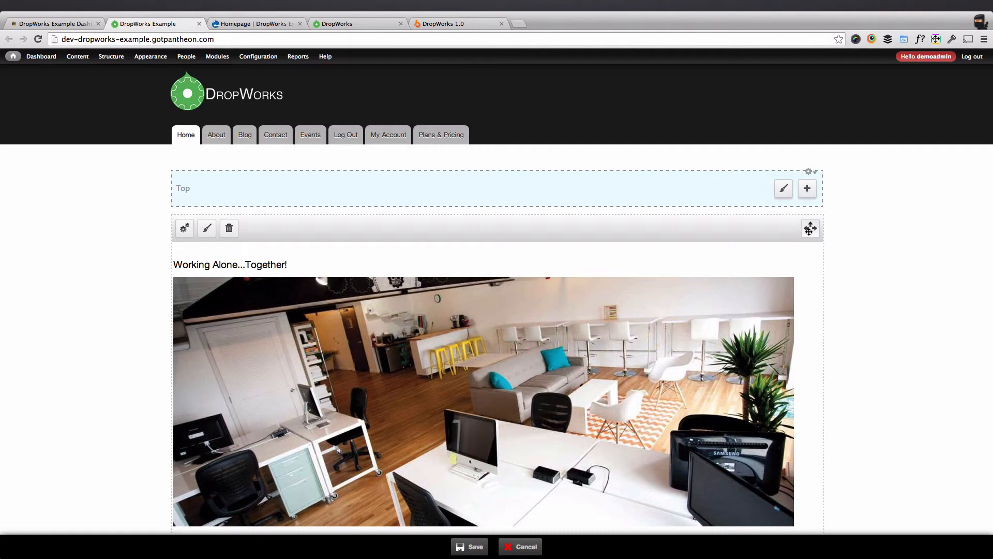
Try the hero image pane in the Right side region, and move it back to Top.
{"action": "left_click_drag", "start_coordinate": [809, 229], "coordinate": [641, 292]}
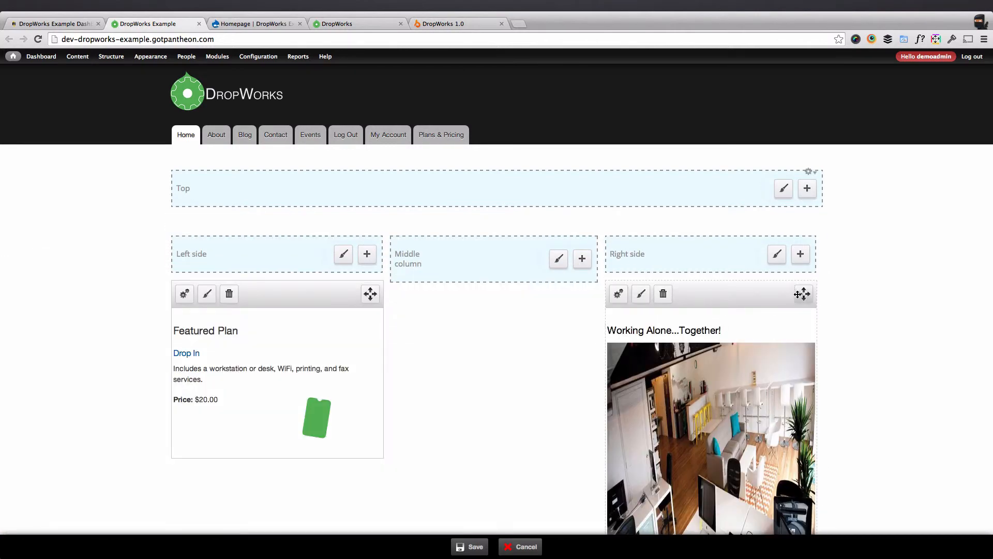
{"action": "left_click_drag", "start_coordinate": [803, 294], "coordinate": [518, 187]}
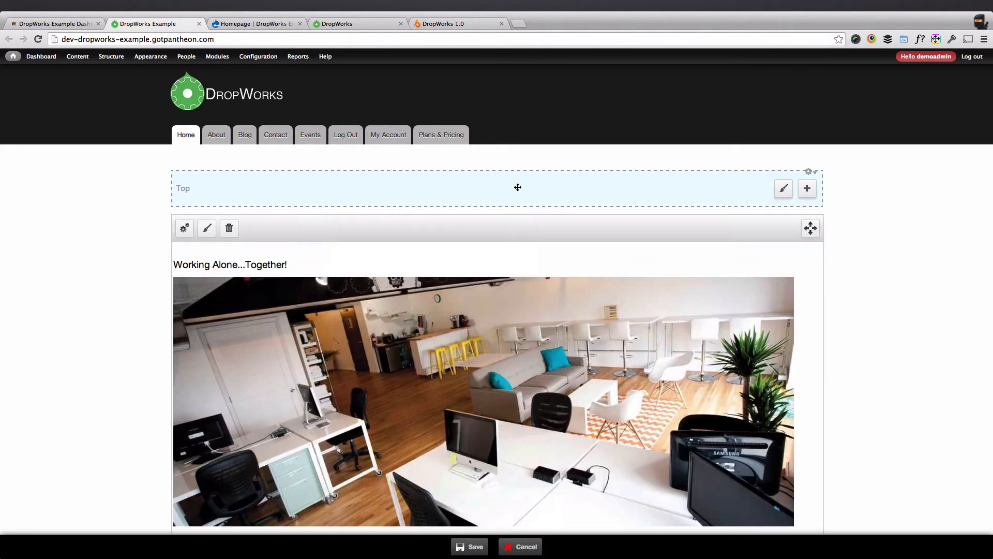
{"action": "left_click", "coordinate": [193, 231]}
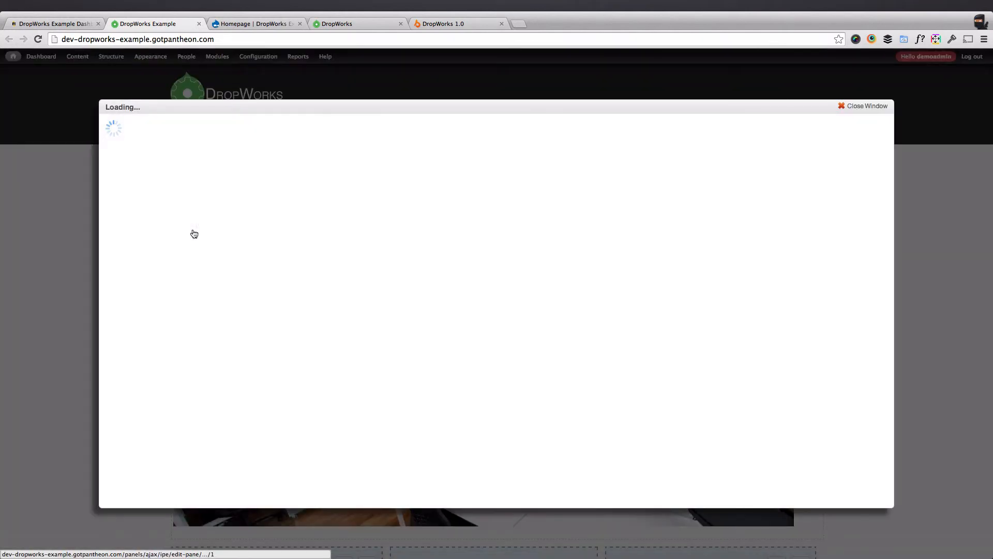
{"action": "left_click", "coordinate": [865, 108]}
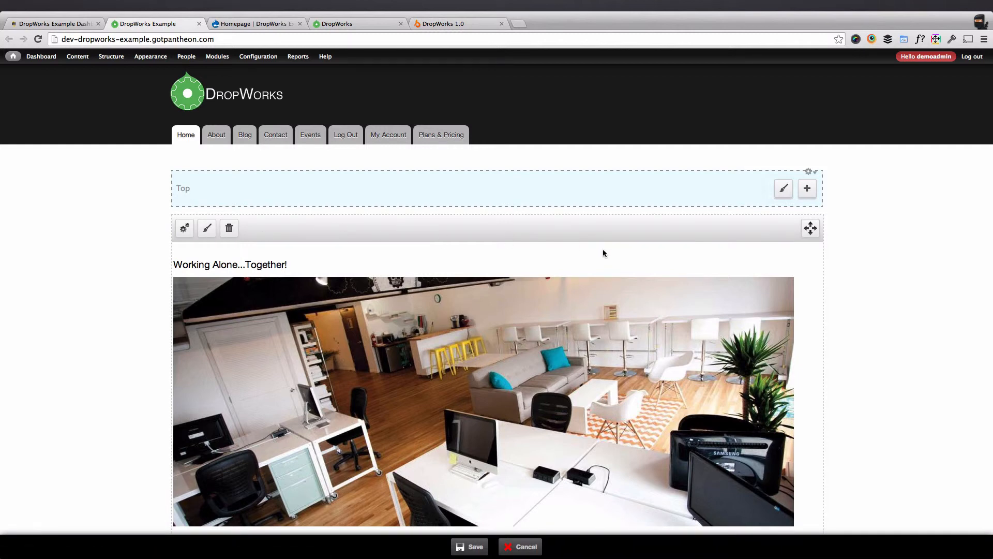
{"action": "left_click", "coordinate": [809, 191]}
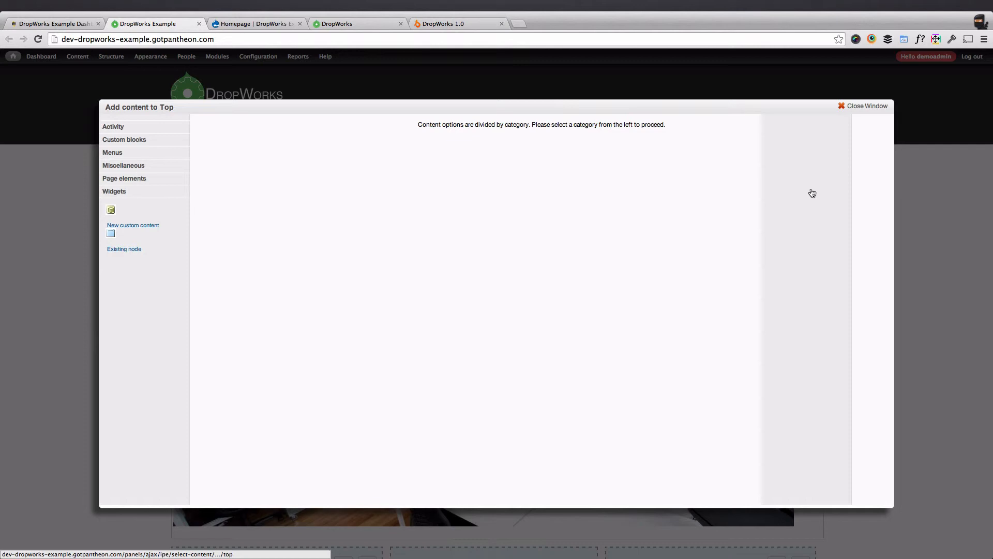
{"action": "left_click", "coordinate": [859, 109]}
Add the Events view to the Middle column region, without overriding its title.
{"action": "scroll", "coordinate": [823, 388], "scroll_direction": "down", "scroll_amount": 1}
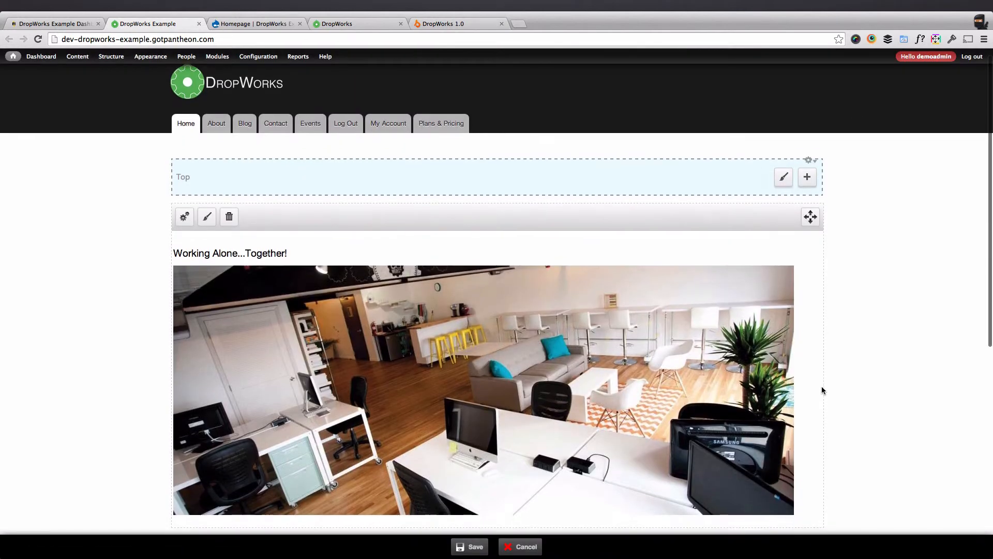
{"action": "scroll", "coordinate": [822, 389], "scroll_direction": "down", "scroll_amount": 6}
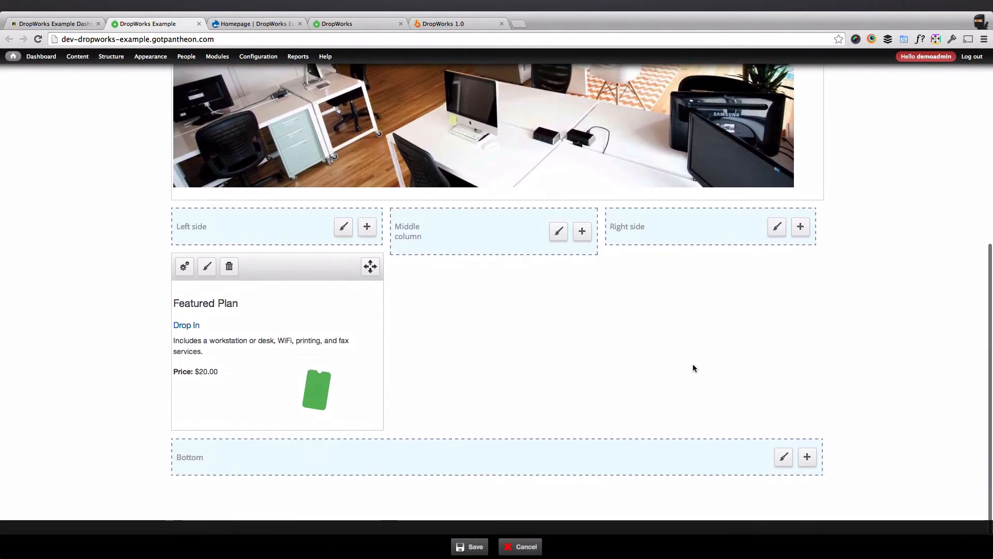
{"action": "left_click", "coordinate": [582, 231]}
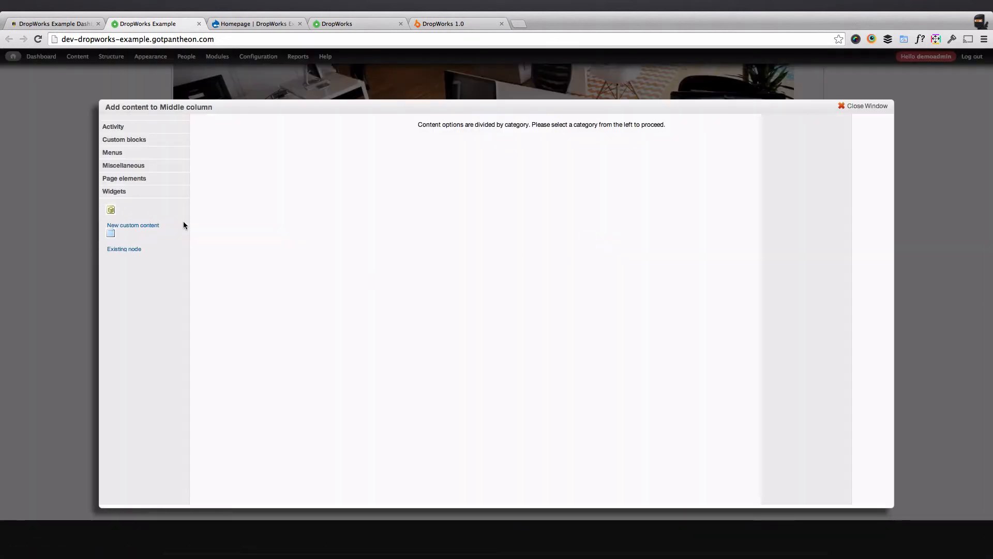
{"action": "left_click", "coordinate": [135, 165]}
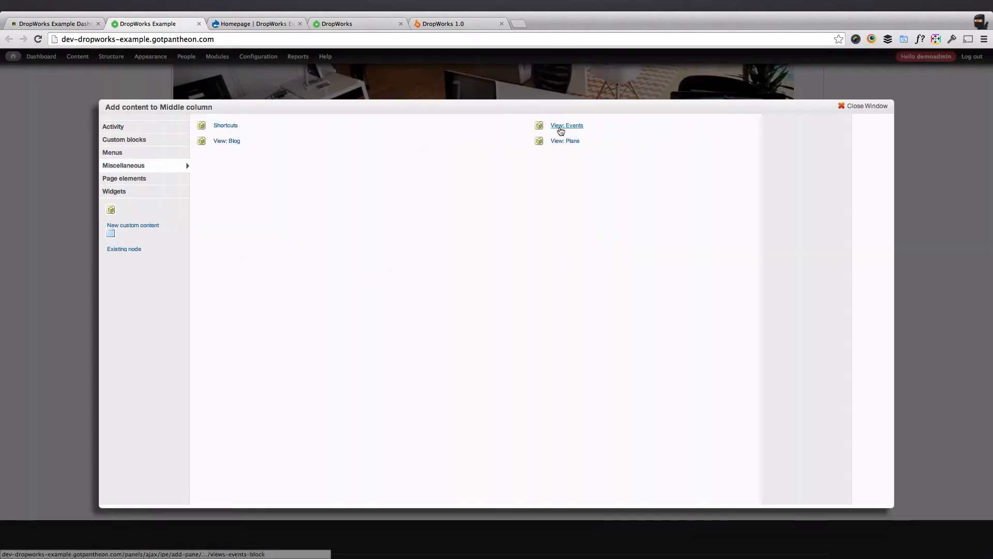
{"action": "left_click", "coordinate": [569, 126]}
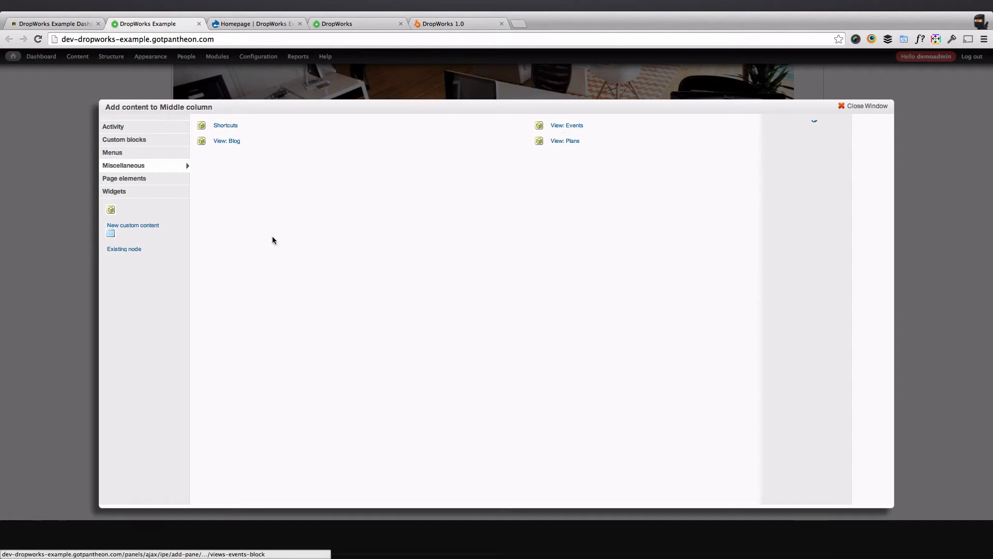
{"action": "left_click", "coordinate": [129, 165]}
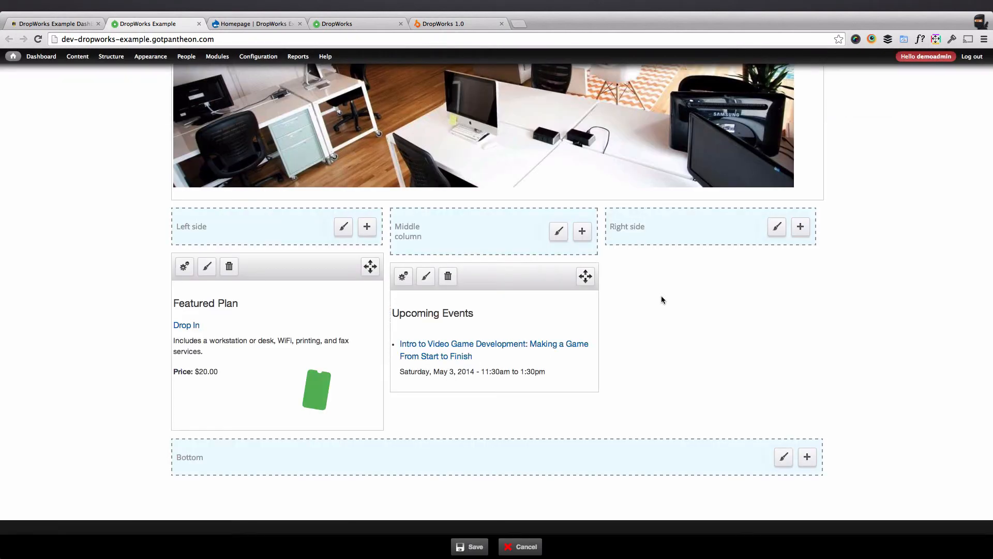
Add the Blog view to the Right side region, without overriding its title.
{"action": "left_click", "coordinate": [800, 226]}
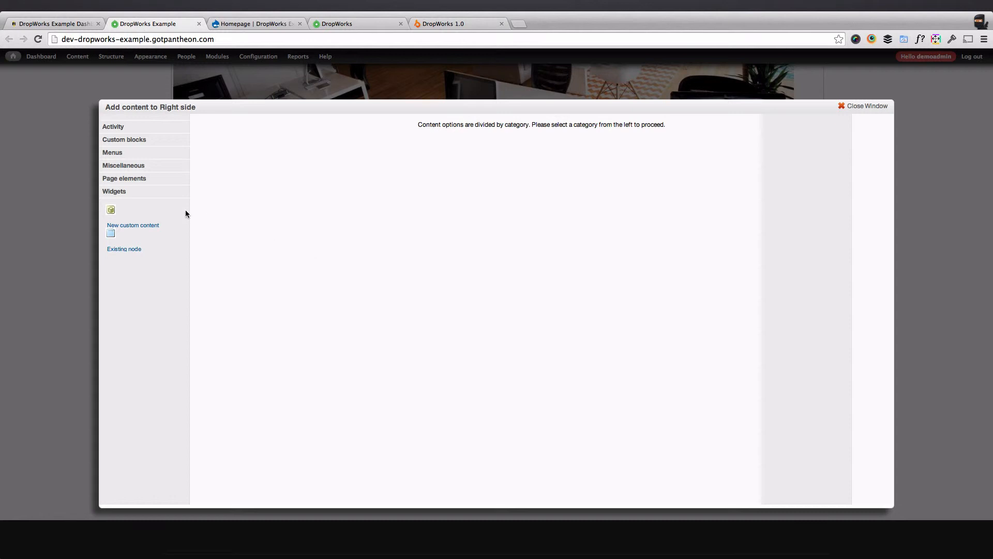
{"action": "left_click", "coordinate": [142, 165]}
{"action": "left_click", "coordinate": [224, 146]}
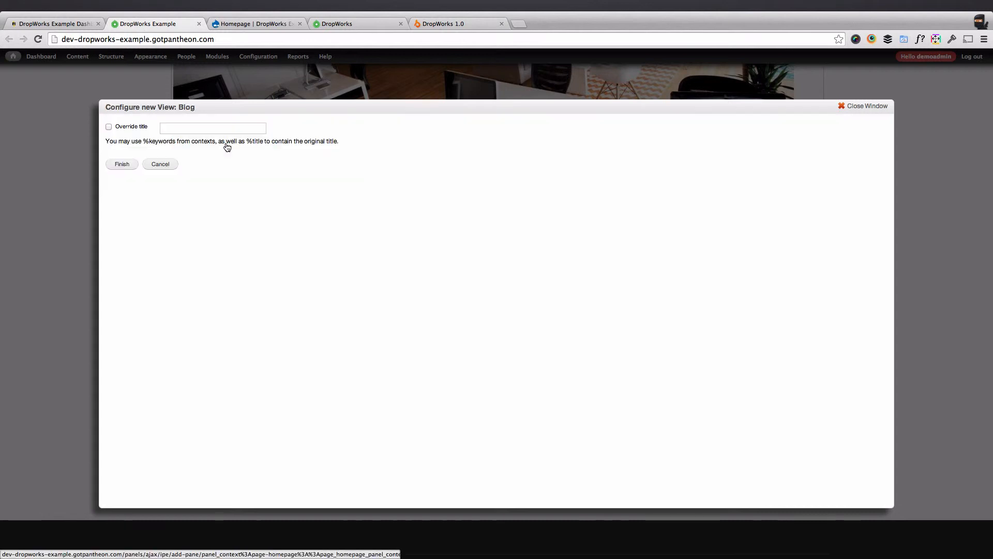
{"action": "left_click", "coordinate": [122, 165]}
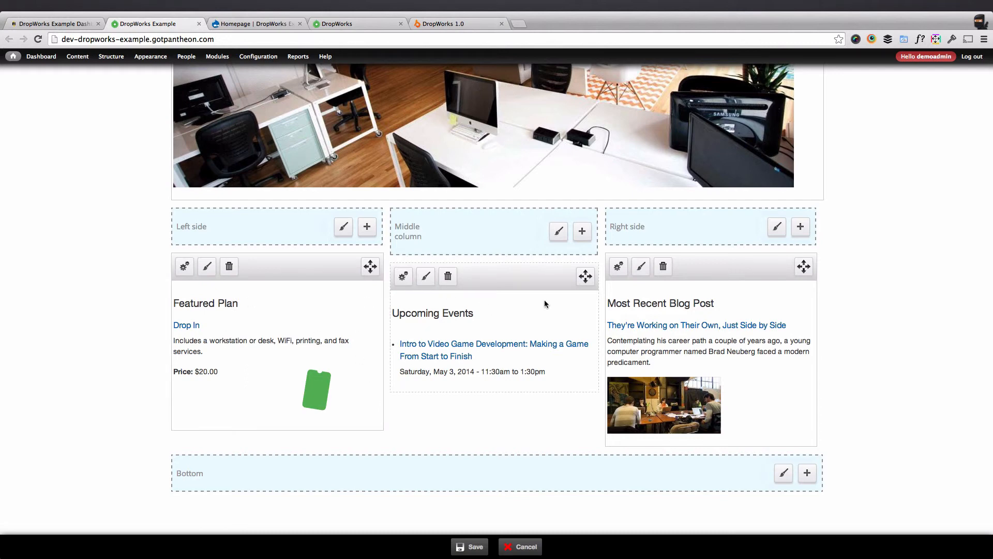
Try the Upcoming Events pane below Featured Plan in the Left side region, and move it back to the Middle column.
{"action": "left_click_drag", "start_coordinate": [580, 281], "coordinate": [369, 270]}
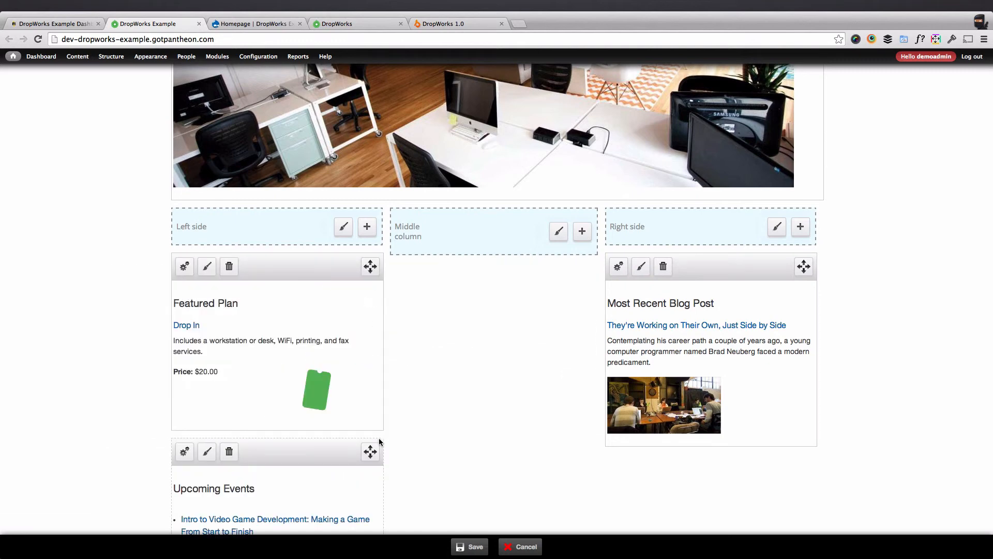
{"action": "left_click_drag", "start_coordinate": [373, 448], "coordinate": [590, 275]}
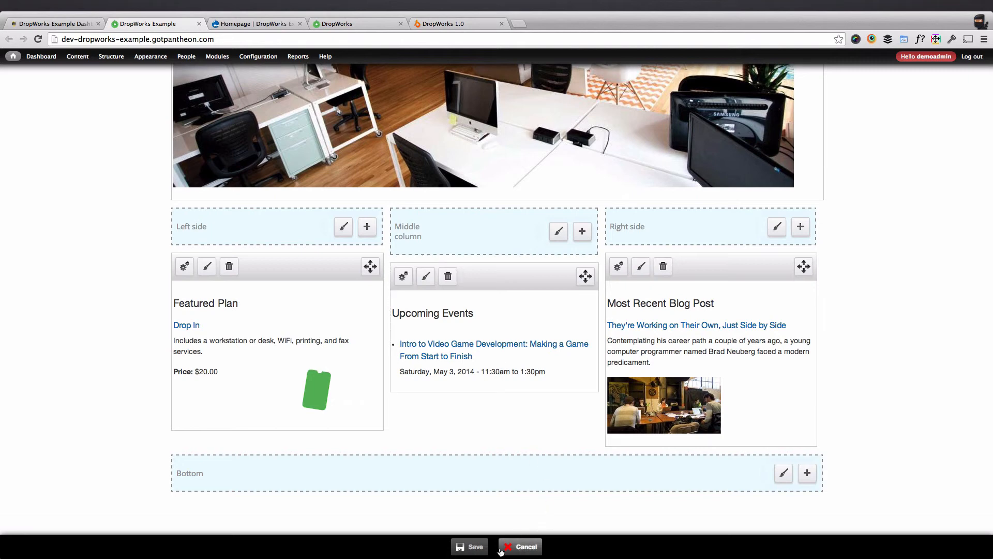
Save the in-place changes to the home page.
{"action": "left_click", "coordinate": [472, 546]}
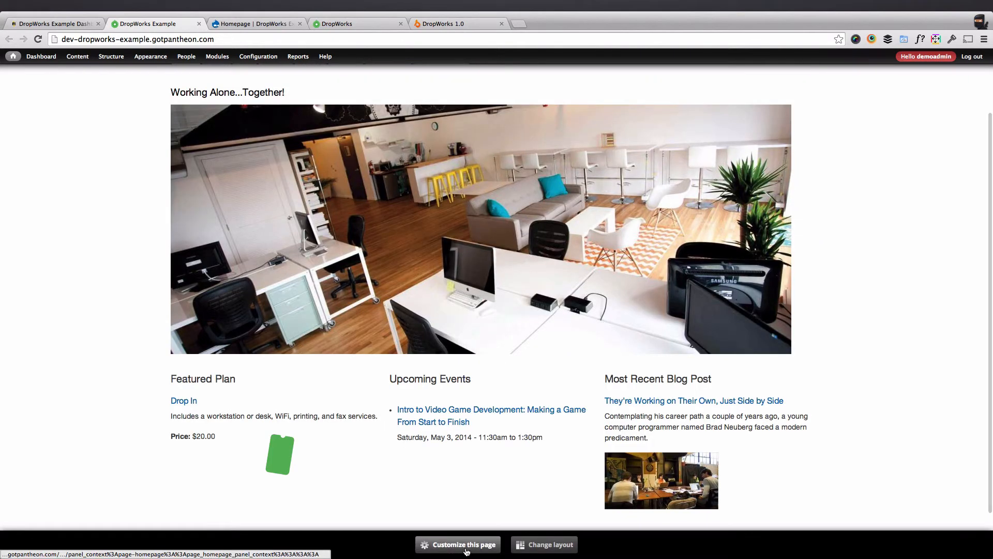
Compare the dev home page with the test site's home page, including the disclaimer in its footer.
{"action": "scroll", "coordinate": [393, 398], "scroll_direction": "up", "scroll_amount": 3}
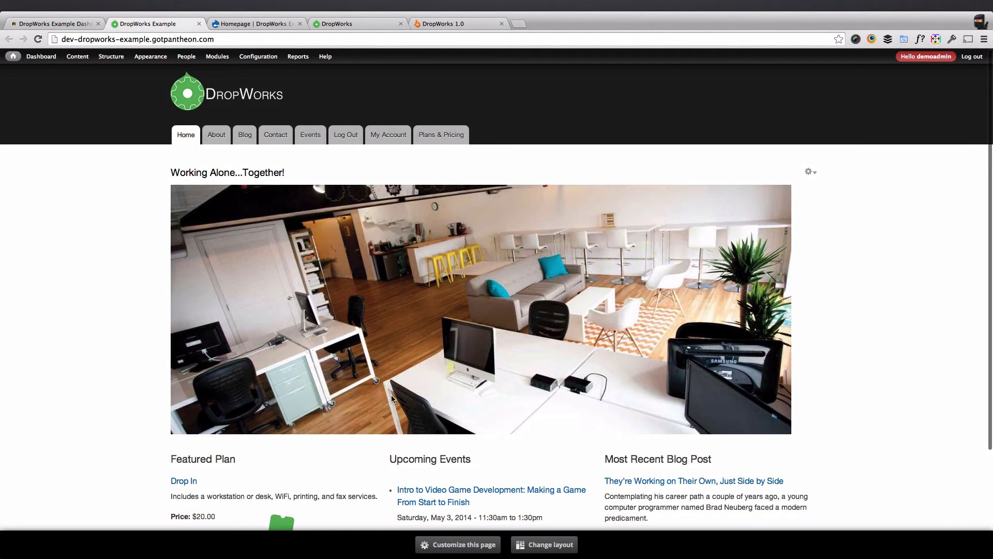
{"action": "scroll", "coordinate": [391, 395], "scroll_direction": "down", "scroll_amount": 1}
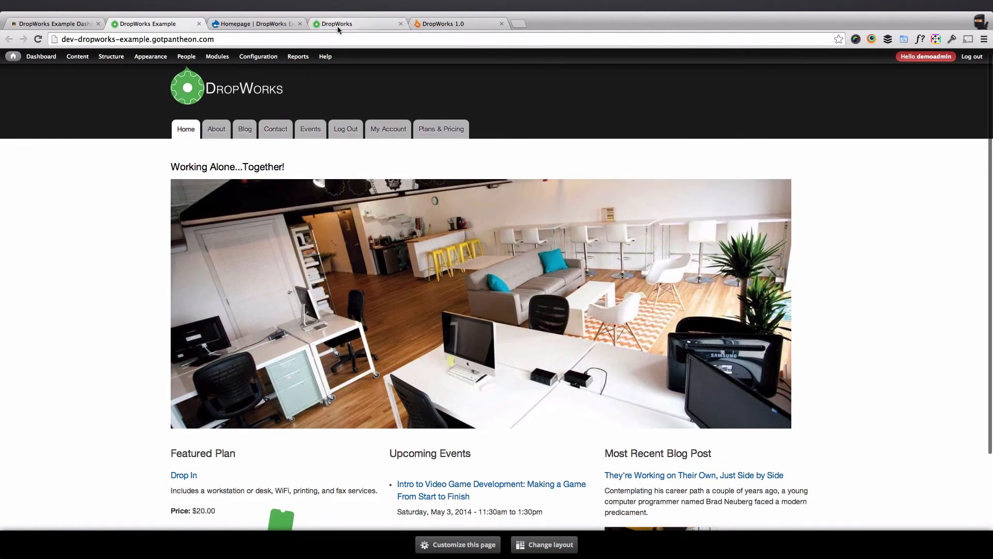
{"action": "left_click", "coordinate": [337, 26]}
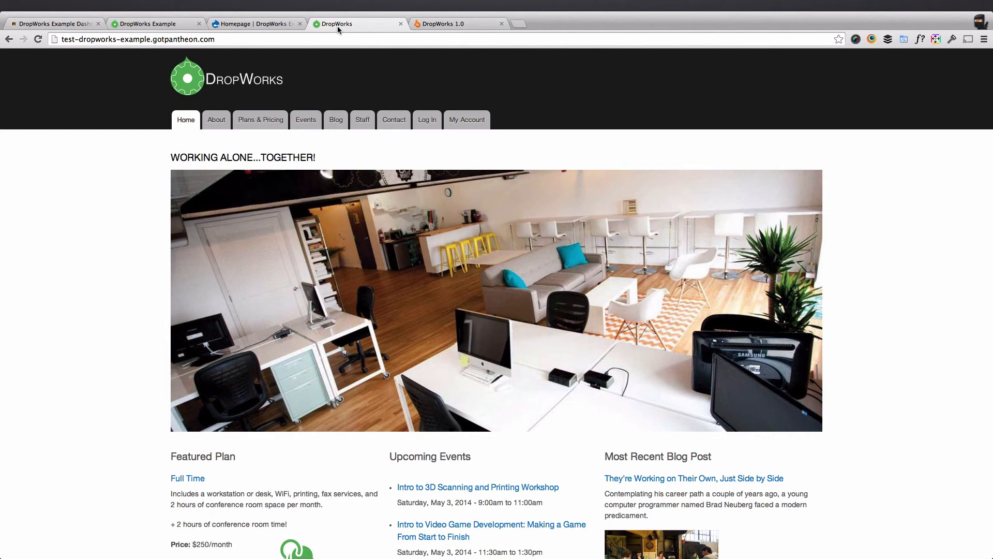
{"action": "scroll", "coordinate": [120, 173], "scroll_direction": "down", "scroll_amount": 5}
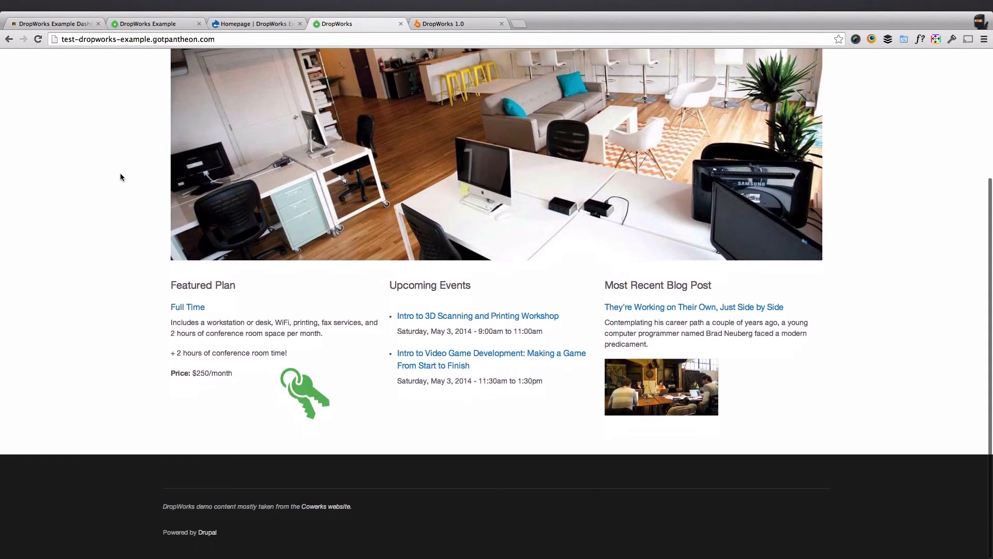
{"action": "scroll", "coordinate": [260, 394], "scroll_direction": "up", "scroll_amount": 5}
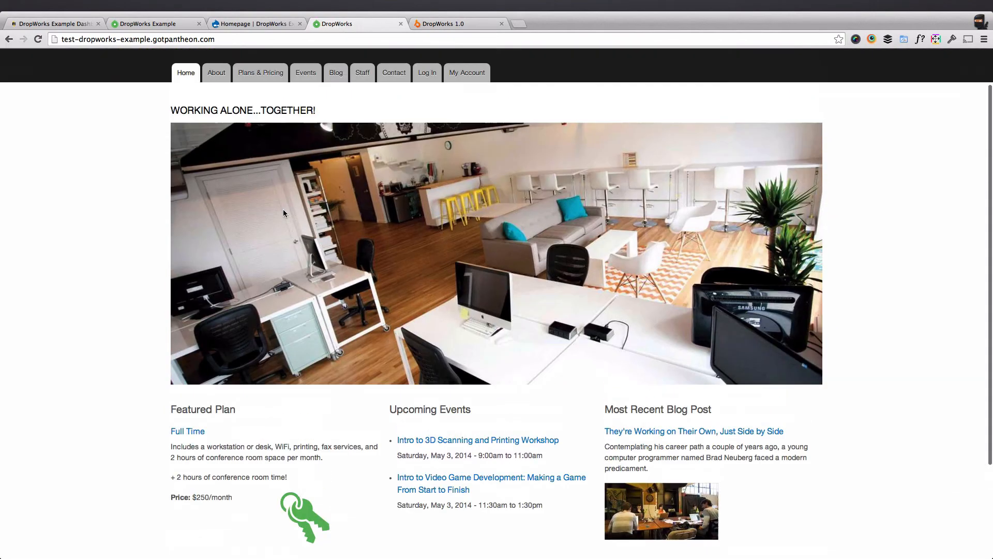
Open the Disclaimer block's configuration on the dev site and set its block title to <none>.
{"action": "left_click", "coordinate": [161, 29]}
{"action": "mouse_move", "coordinate": [111, 58]}
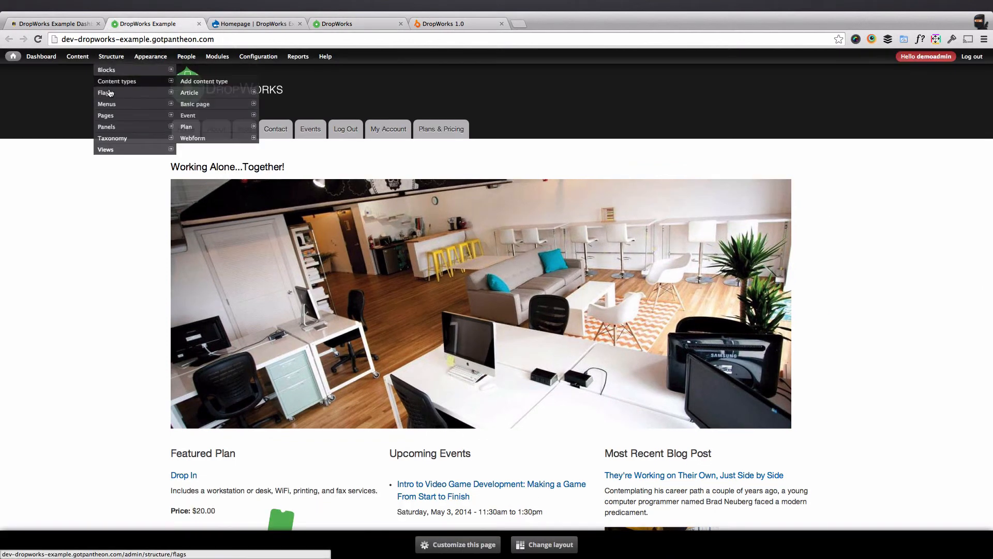
{"action": "left_click", "coordinate": [115, 71]}
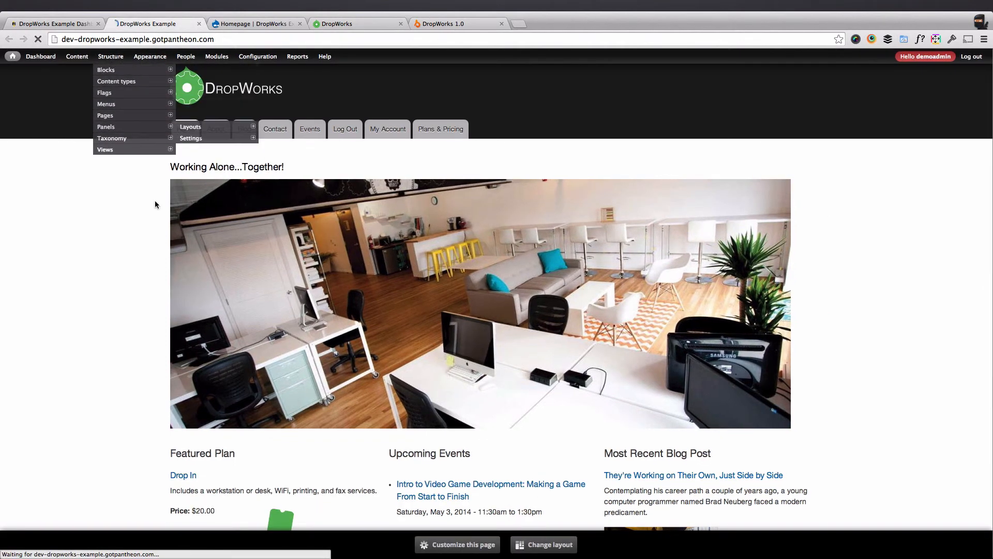
{"action": "scroll", "coordinate": [287, 348], "scroll_direction": "down", "scroll_amount": 5}
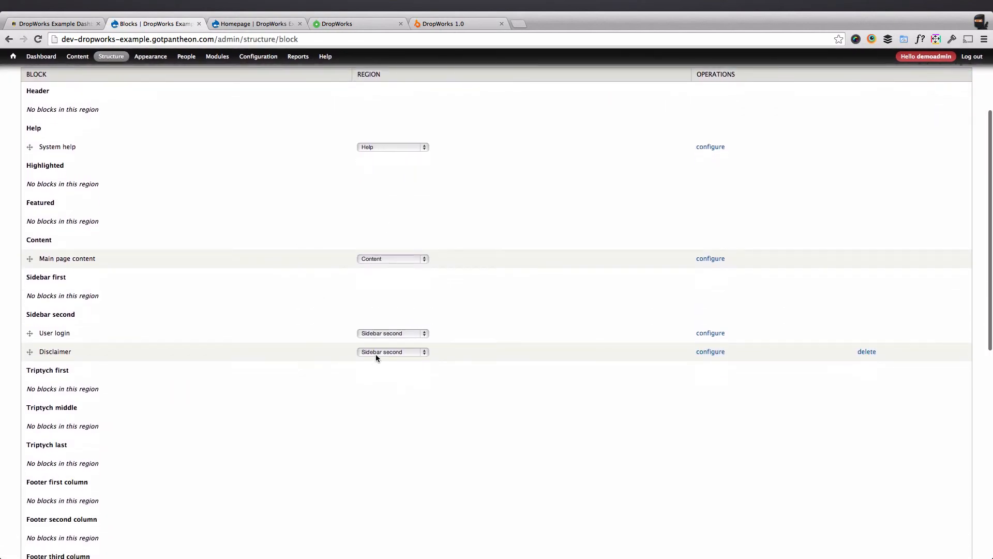
{"action": "left_click", "coordinate": [711, 351]}
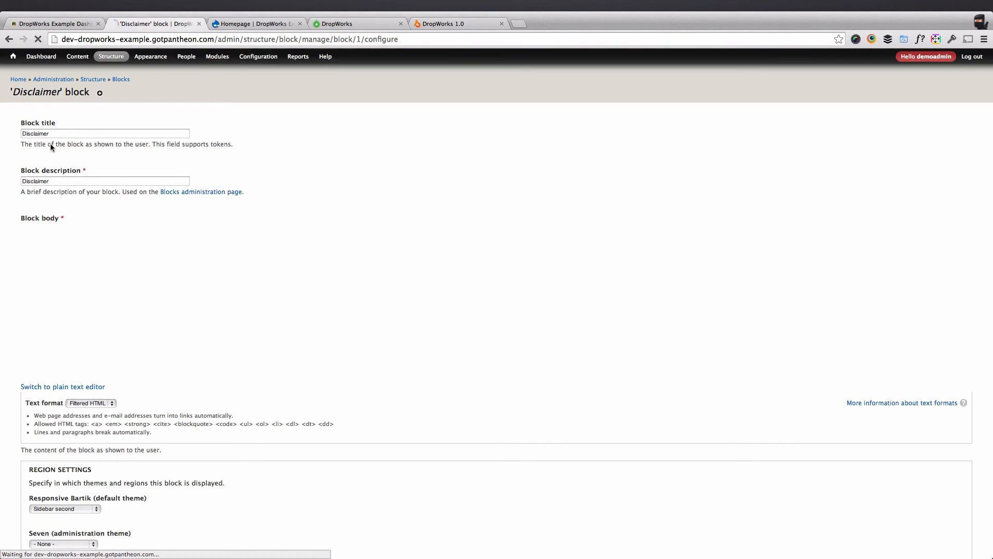
{"action": "left_click_drag", "start_coordinate": [50, 134], "coordinate": [0, 115]}
{"action": "type", "text": "<none>"}
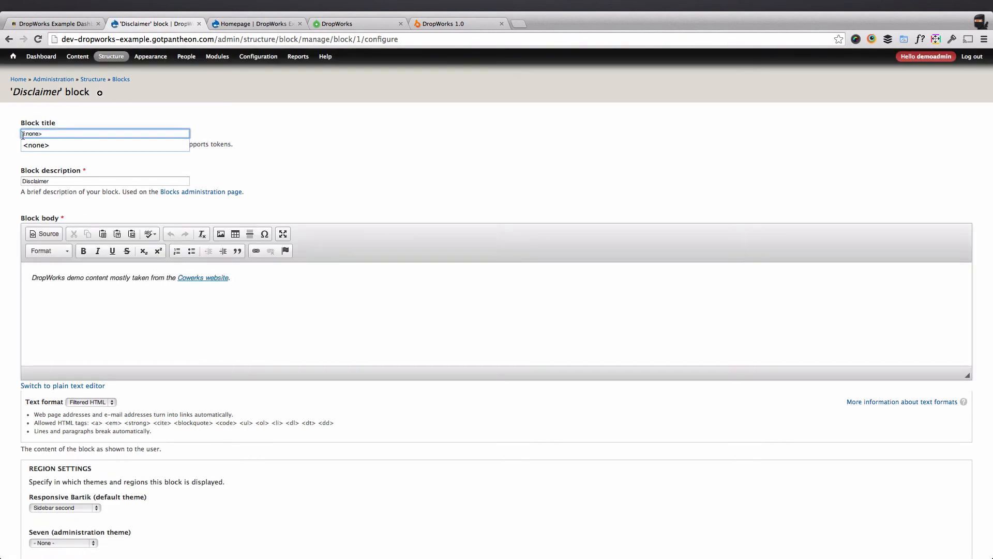
{"action": "left_click", "coordinate": [379, 165]}
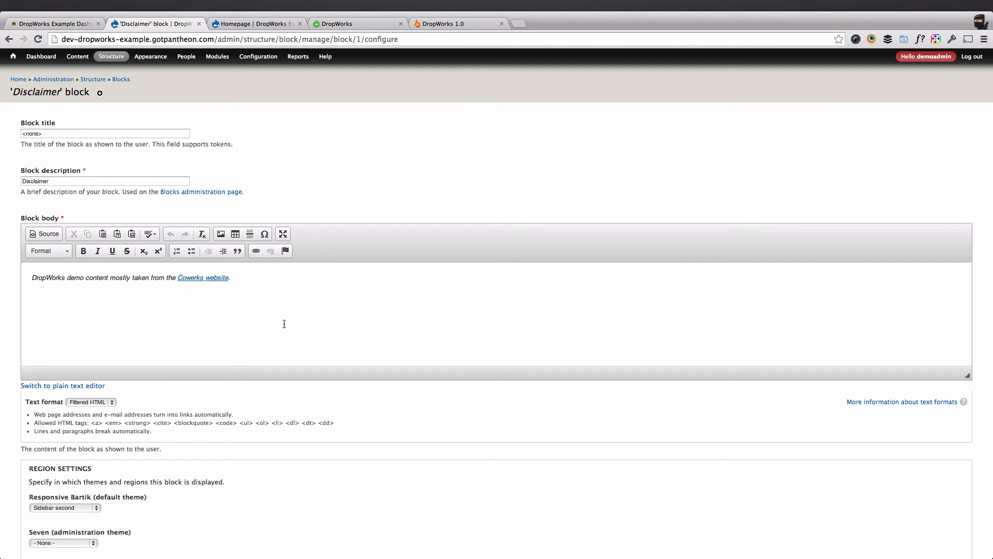
Assign the Disclaimer block to the Footer region of the Responsive Bartik theme and save the block.
{"action": "scroll", "coordinate": [284, 323], "scroll_direction": "down", "scroll_amount": 5}
{"action": "left_click", "coordinate": [51, 303]}
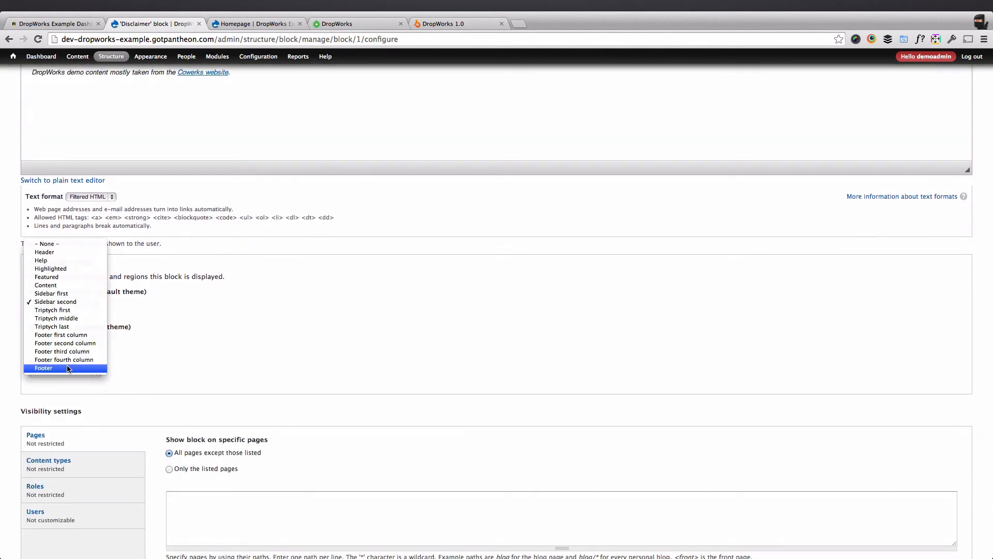
{"action": "left_click", "coordinate": [52, 368]}
{"action": "scroll", "coordinate": [117, 368], "scroll_direction": "down", "scroll_amount": 3}
{"action": "left_click", "coordinate": [48, 517]}
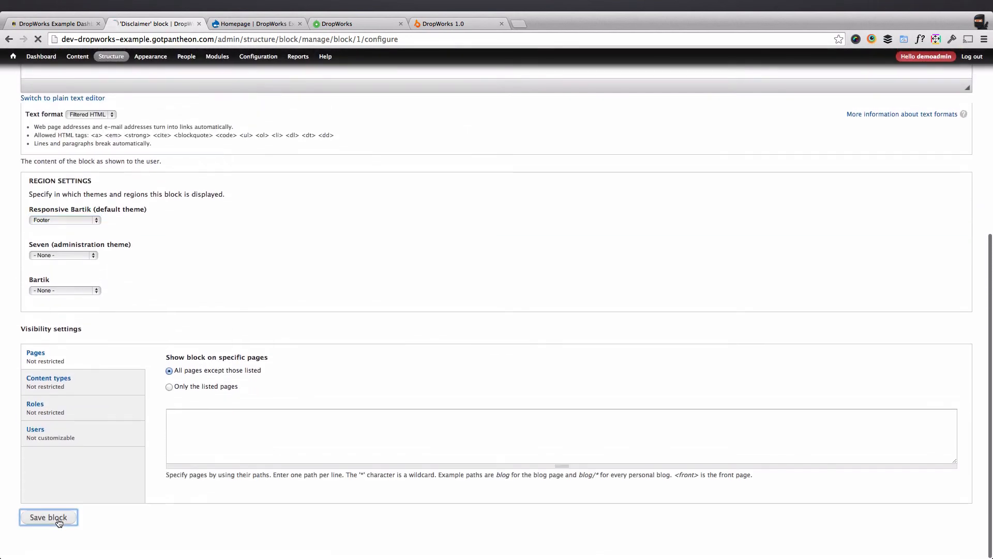
Move the Disclaimer block above Powered by Drupal in the Footer region and save the block order.
{"action": "scroll", "coordinate": [245, 332], "scroll_direction": "down", "scroll_amount": 6}
{"action": "scroll", "coordinate": [245, 333], "scroll_direction": "down", "scroll_amount": 4}
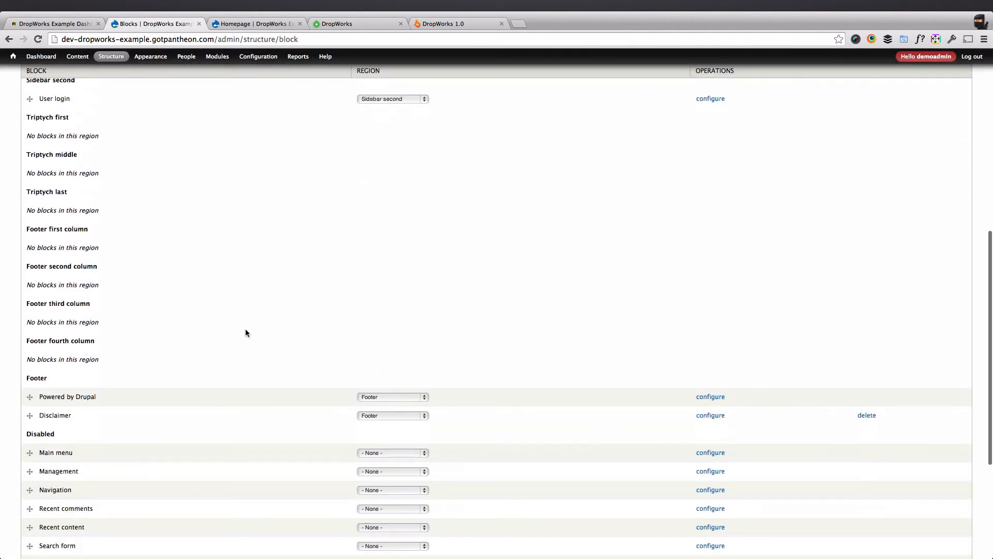
{"action": "scroll", "coordinate": [245, 333], "scroll_direction": "up", "scroll_amount": 1}
{"action": "left_click_drag", "start_coordinate": [31, 435], "coordinate": [31, 412]}
{"action": "scroll", "coordinate": [140, 451], "scroll_direction": "down", "scroll_amount": 10}
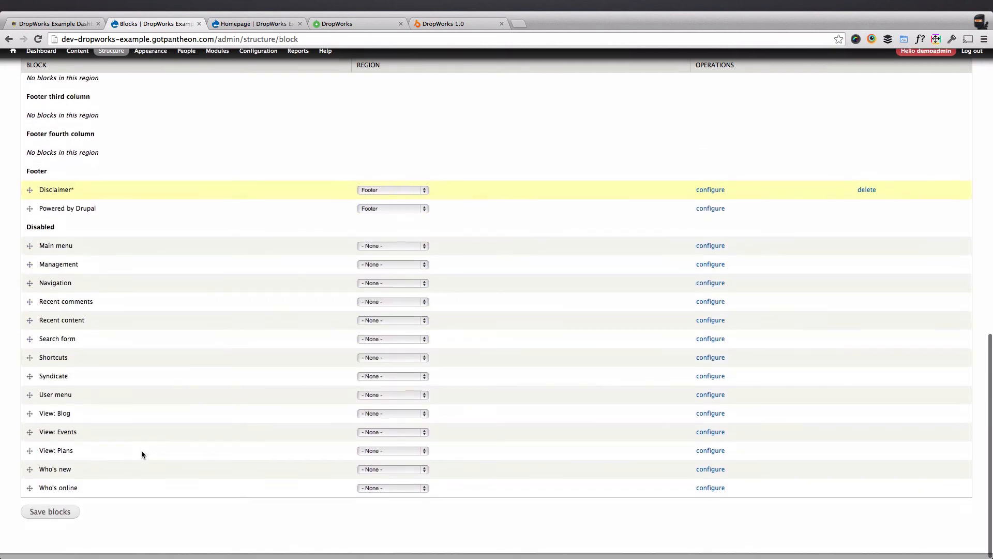
{"action": "left_click", "coordinate": [60, 521]}
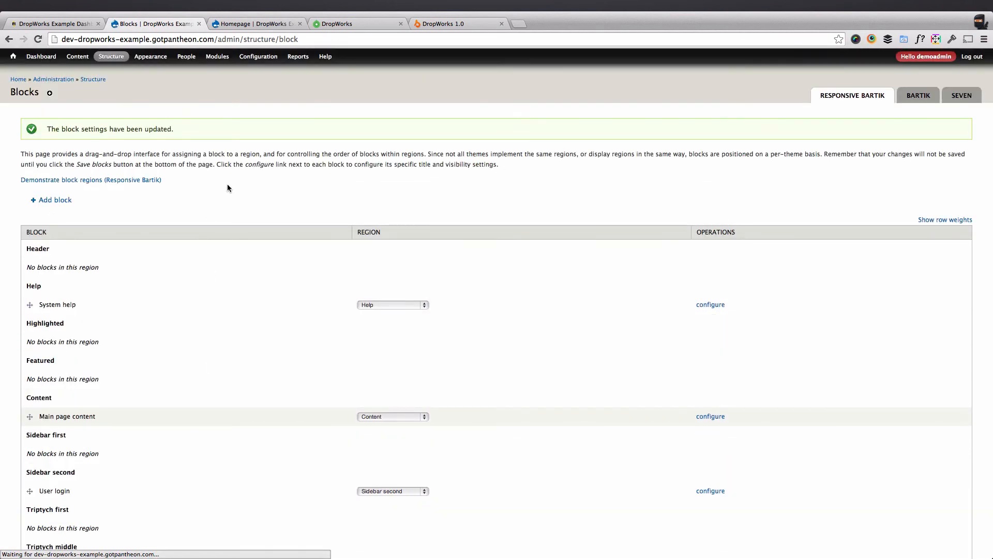
Reorder the dev site's Main menu to match the test site, placing Plans & Pricing and Events between About and Blog, and save it.
{"action": "left_click", "coordinate": [14, 57]}
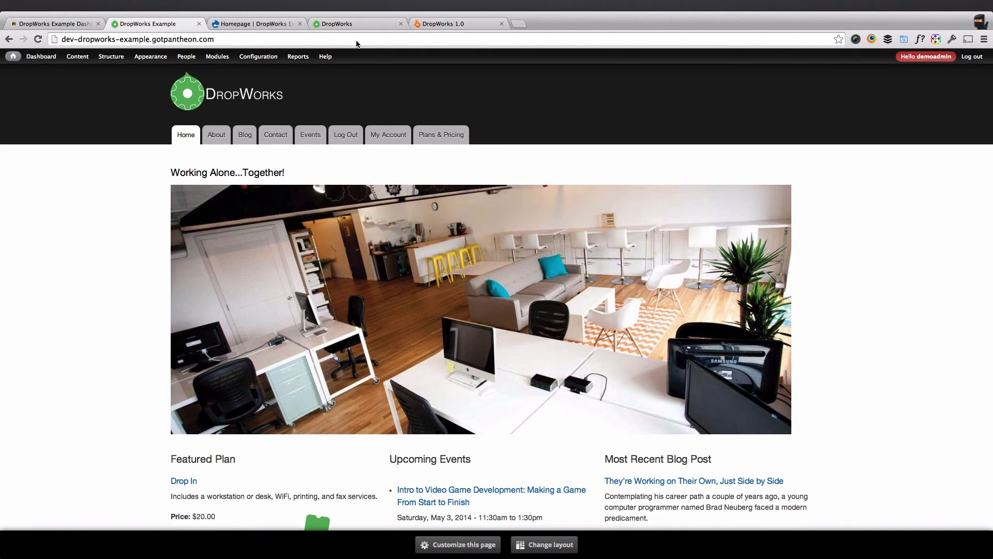
{"action": "left_click", "coordinate": [328, 24]}
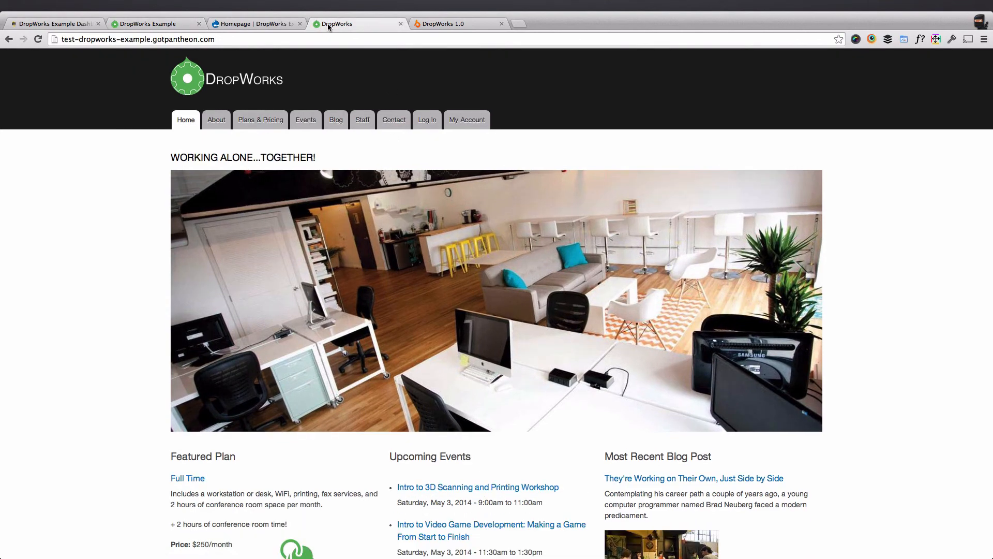
{"action": "left_click", "coordinate": [151, 25]}
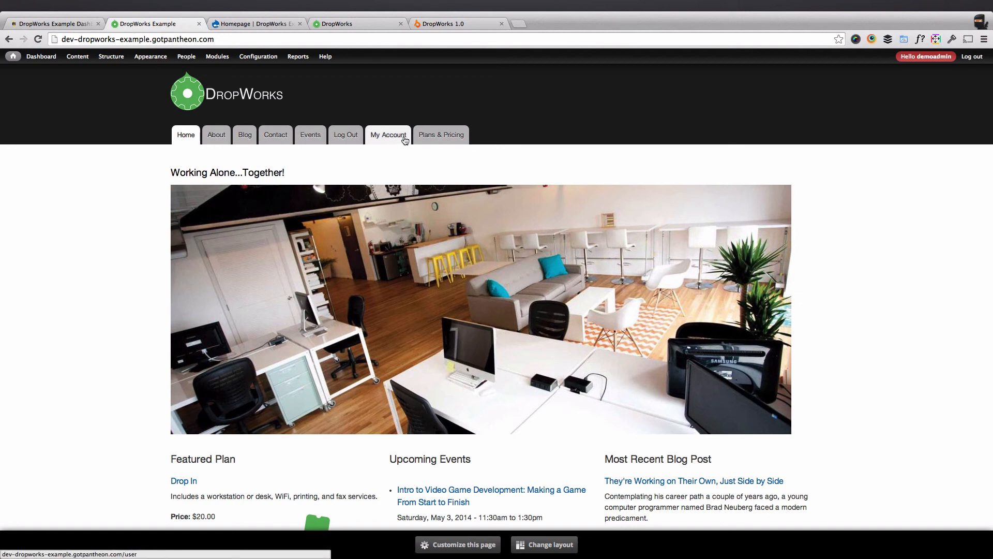
{"action": "mouse_move", "coordinate": [108, 61]}
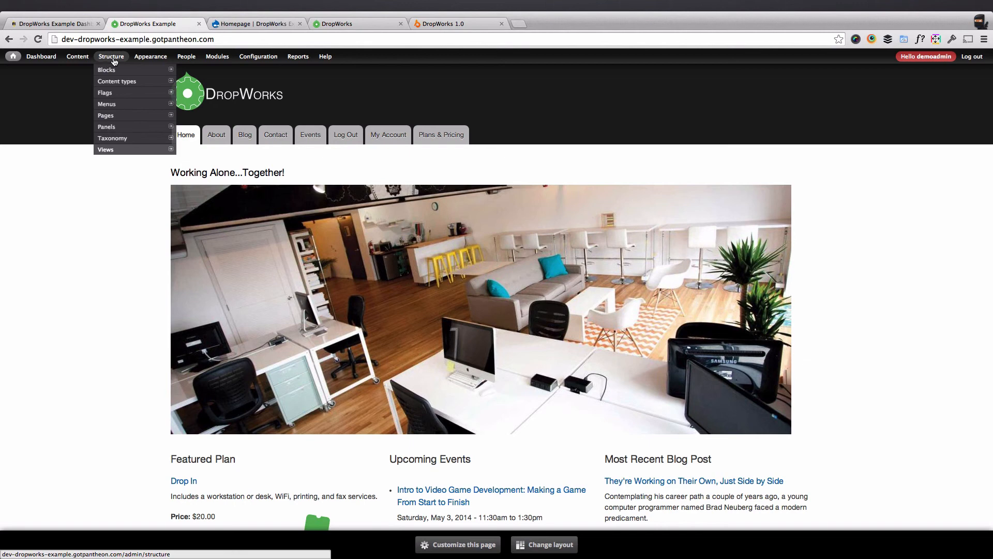
{"action": "mouse_move", "coordinate": [110, 108]}
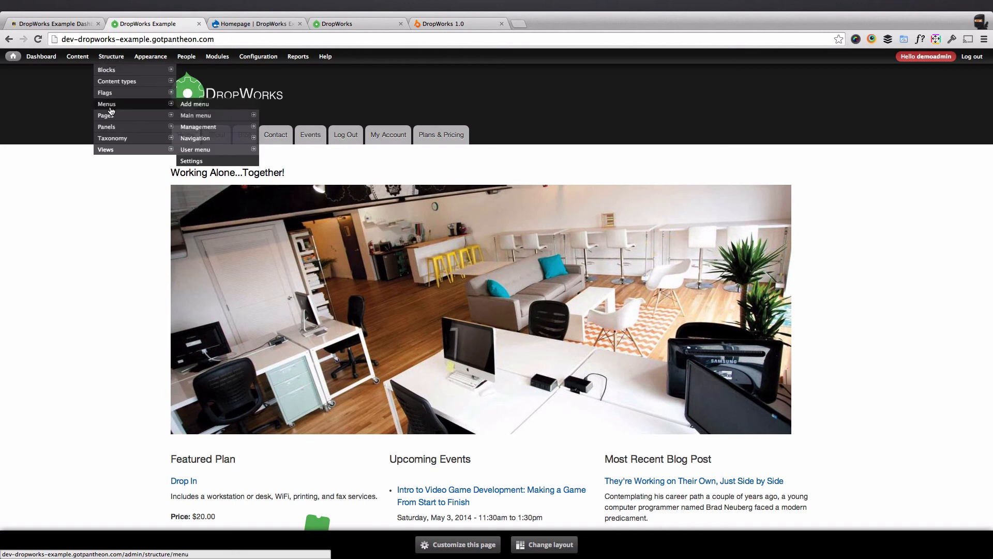
{"action": "mouse_move", "coordinate": [199, 119]}
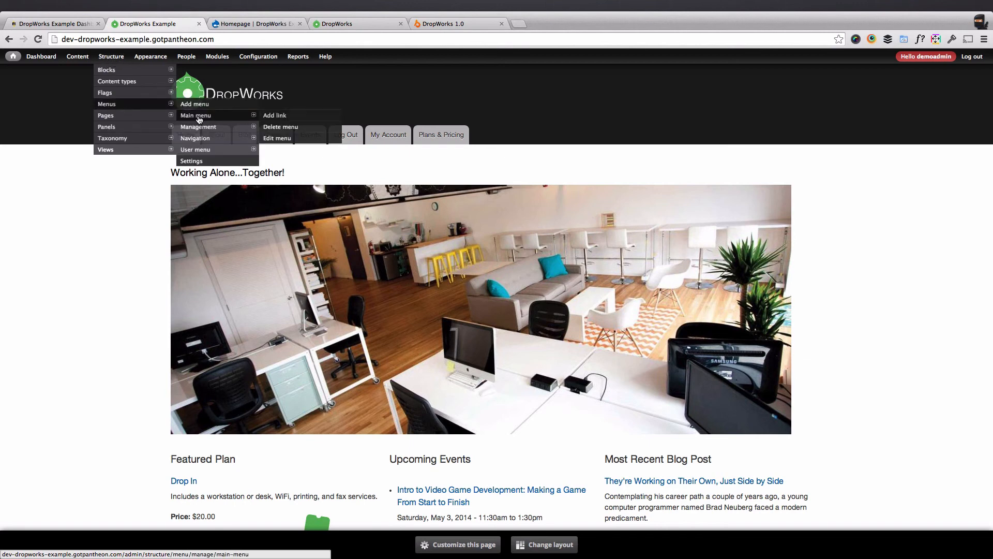
{"action": "left_click", "coordinate": [199, 119]}
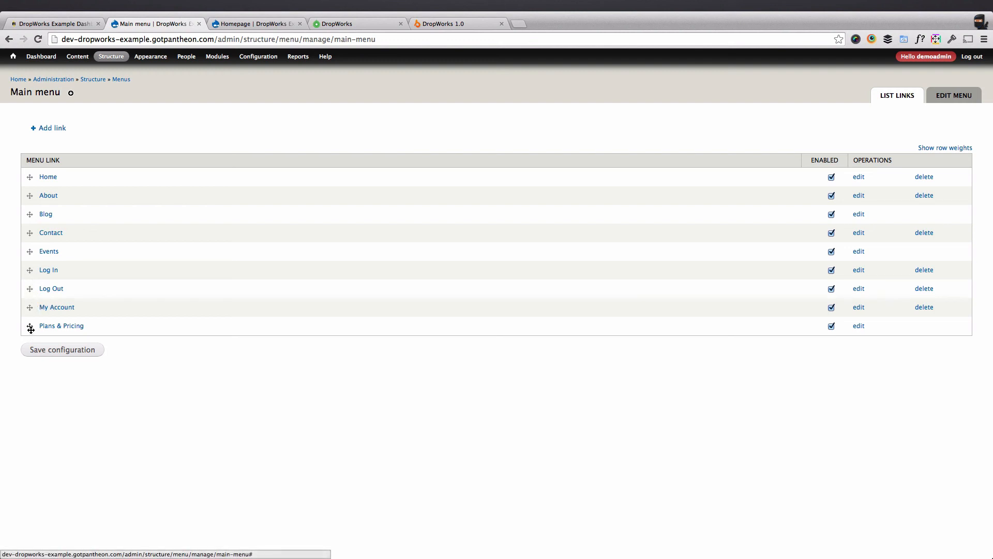
{"action": "left_click_drag", "start_coordinate": [30, 329], "coordinate": [31, 217]}
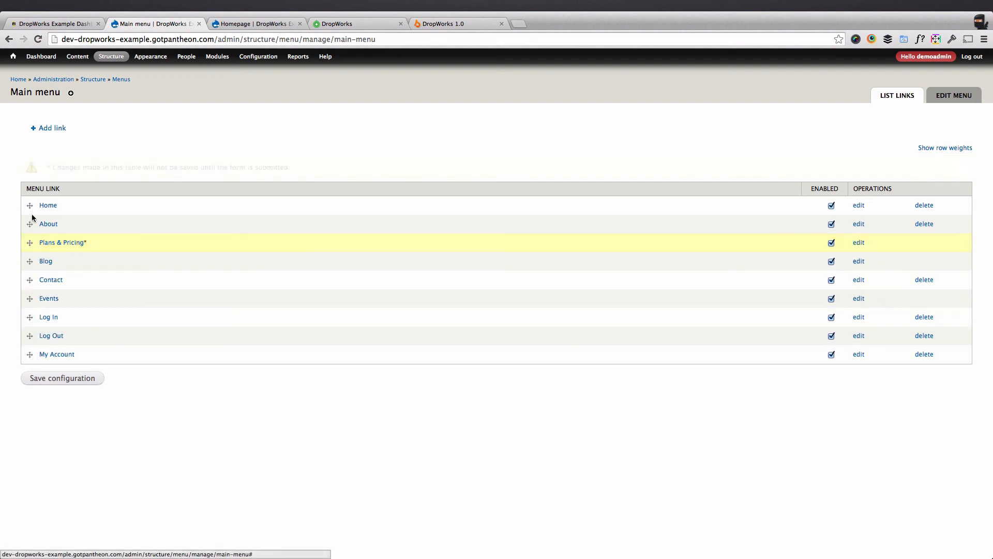
{"action": "left_click_drag", "start_coordinate": [31, 298], "coordinate": [31, 262]}
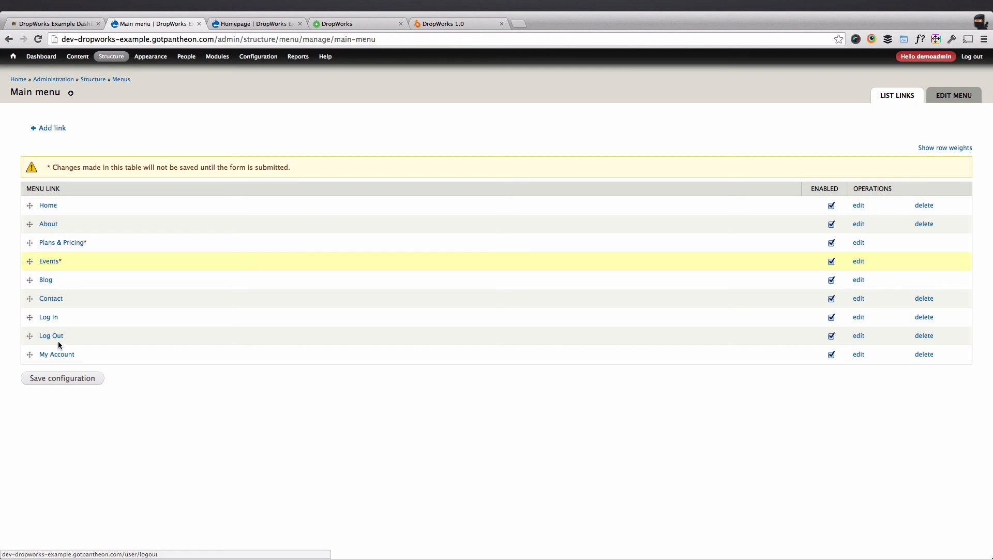
{"action": "left_click", "coordinate": [65, 380]}
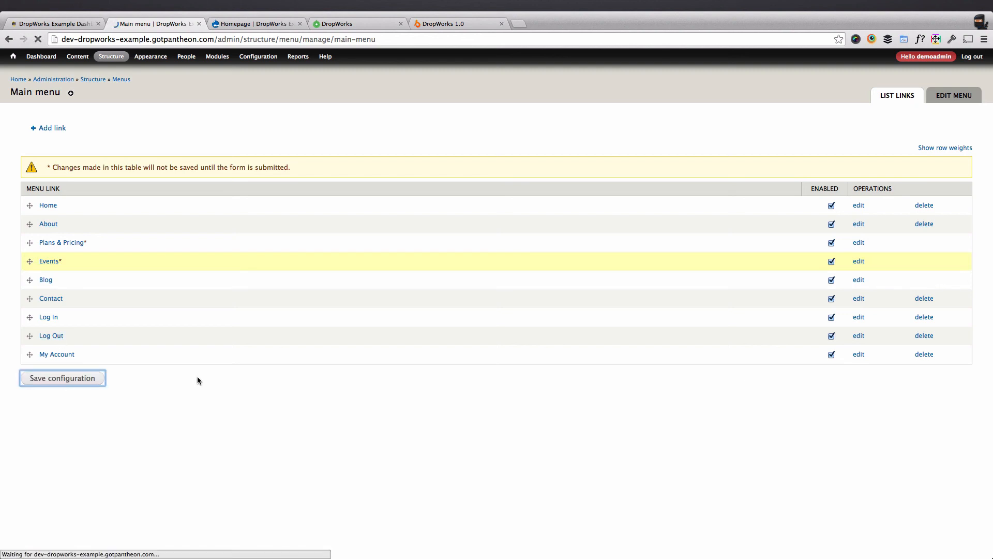
Review the dev home page's footer disclaimer and main menu order.
{"action": "left_click", "coordinate": [18, 78]}
{"action": "scroll", "coordinate": [108, 206], "scroll_direction": "down", "scroll_amount": 3}
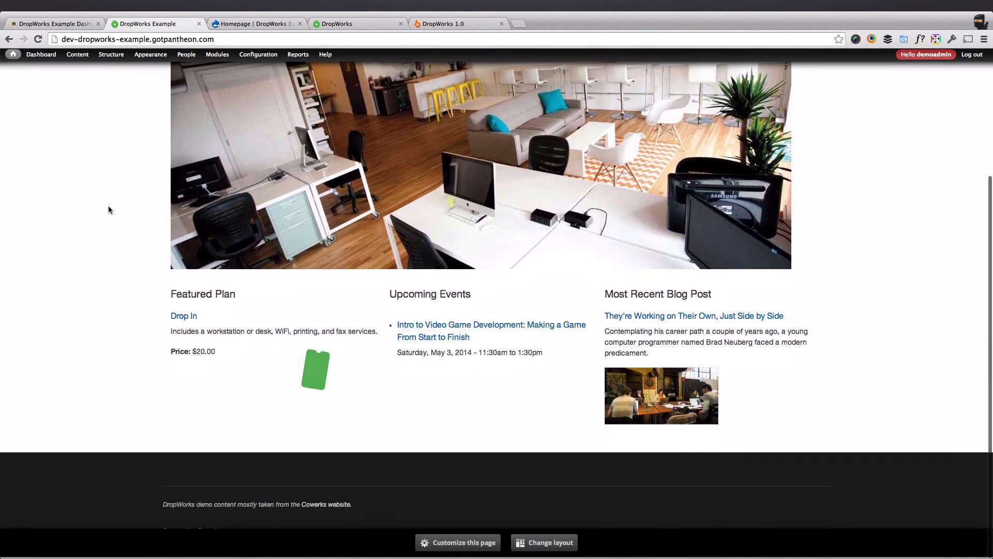
{"action": "scroll", "coordinate": [109, 209], "scroll_direction": "up", "scroll_amount": 5}
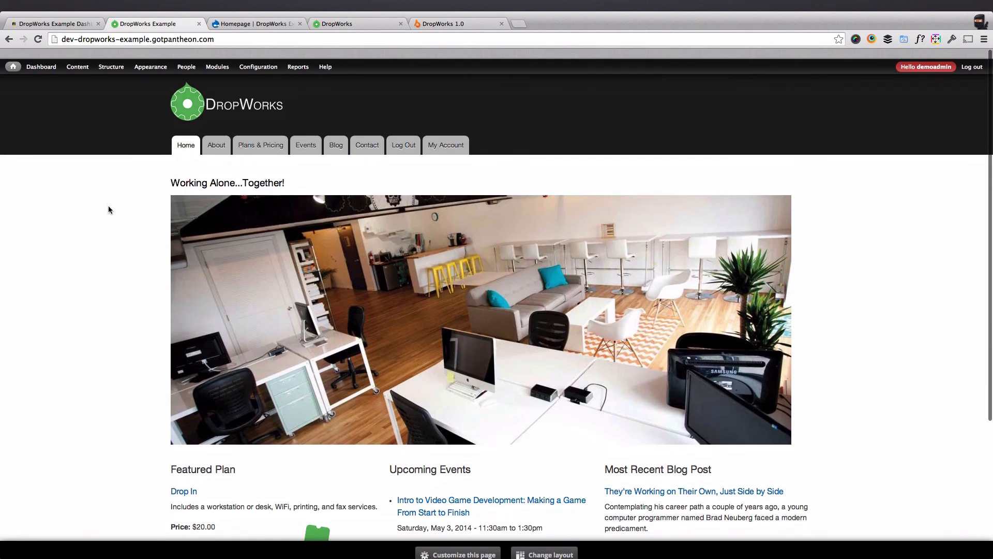